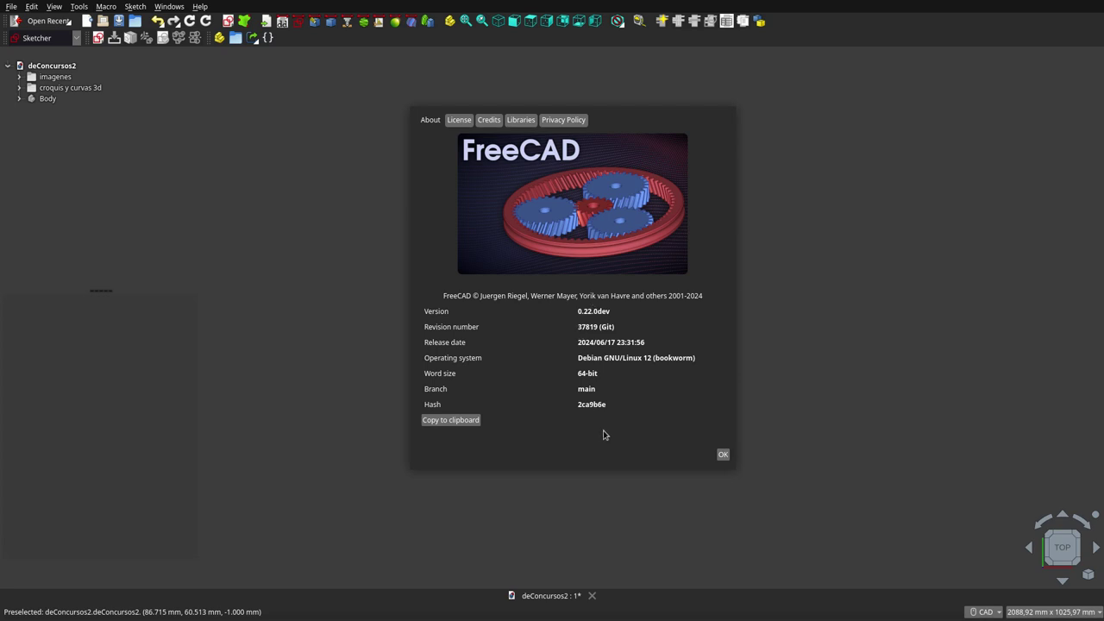
Dismiss the version information window and zoom in on the bed bracket reference drawing
click(723, 456)
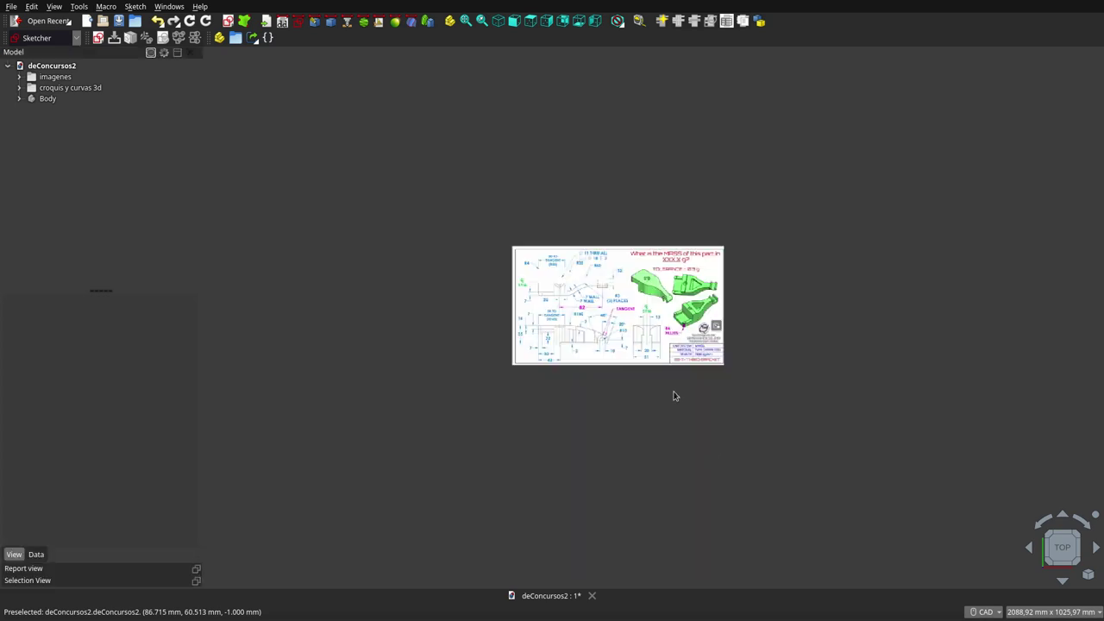
scroll(653, 303, up, 2)
scroll(653, 302, up, 3)
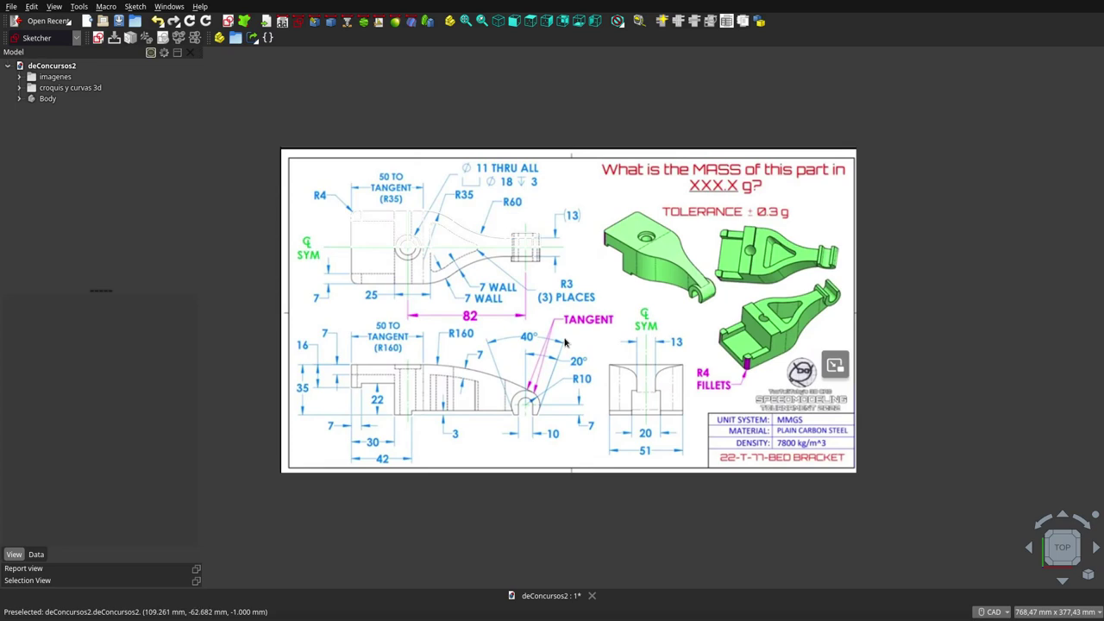
scroll(565, 343, up, 1)
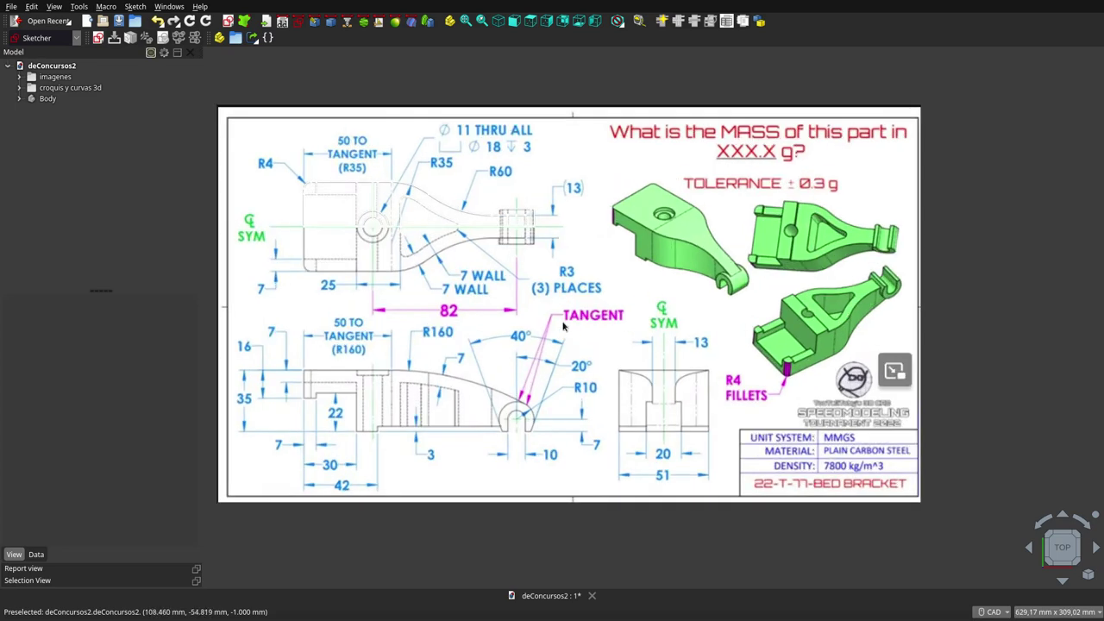
Expand the 'croquis y curvas 3d' group to list masterXY and its sibling sketches, then review the drawing
click(565, 326)
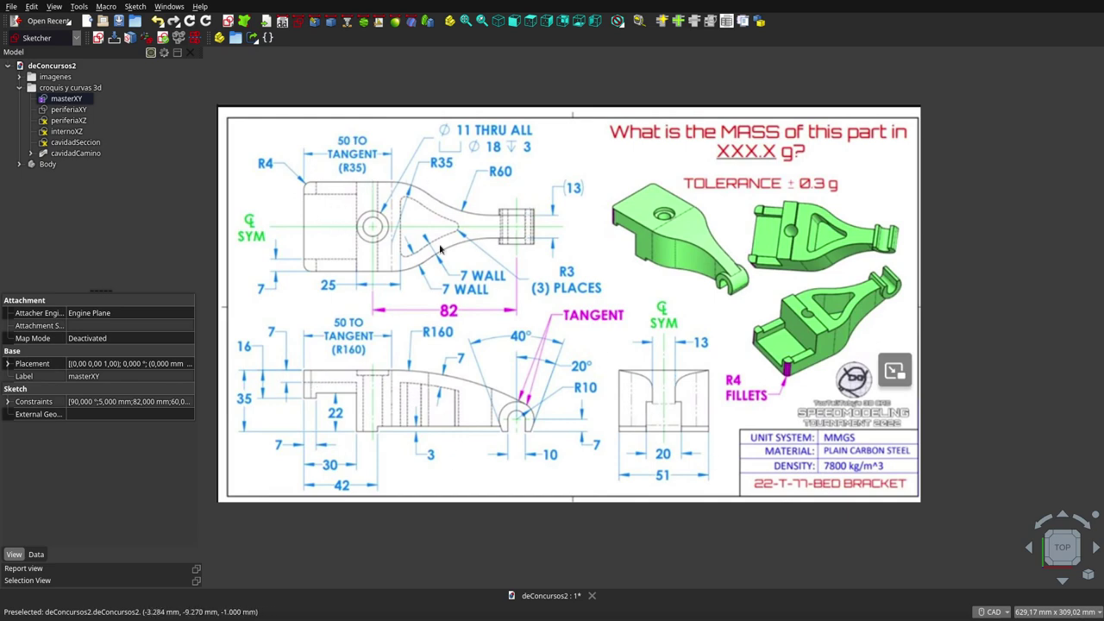
scroll(466, 205, up, 2)
scroll(465, 204, up, 3)
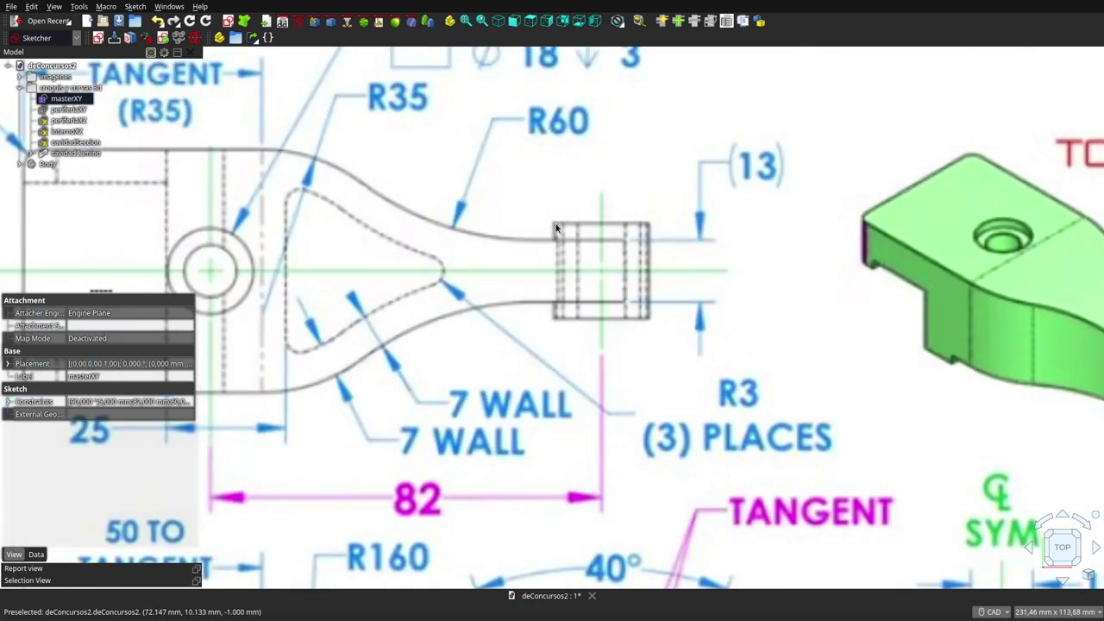
scroll(649, 223, down, 2)
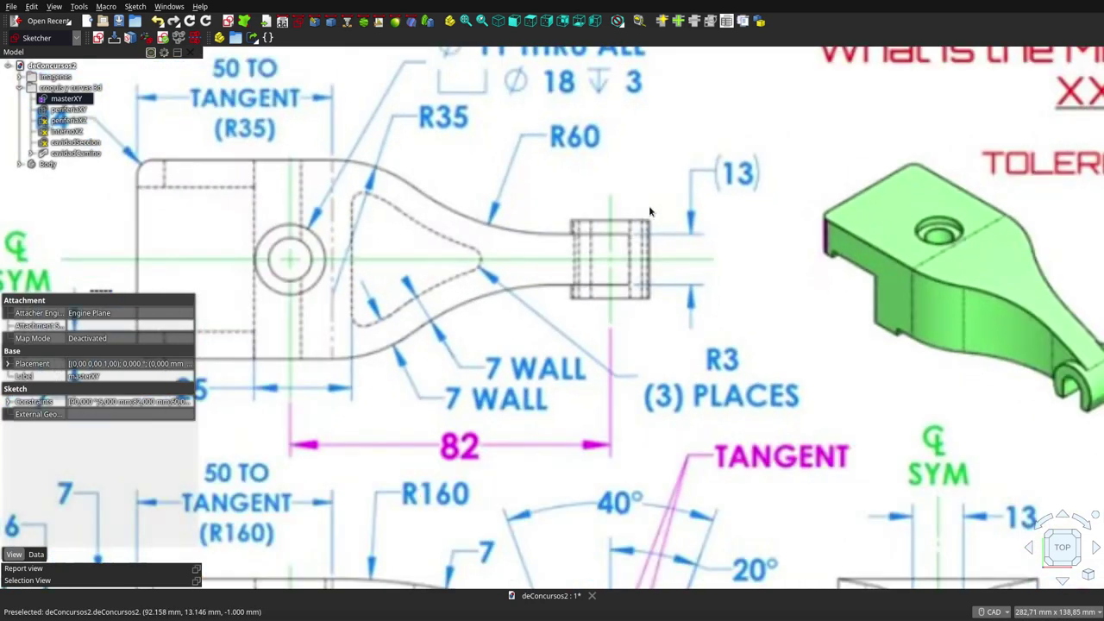
scroll(649, 222, down, 2)
scroll(649, 222, down, 1)
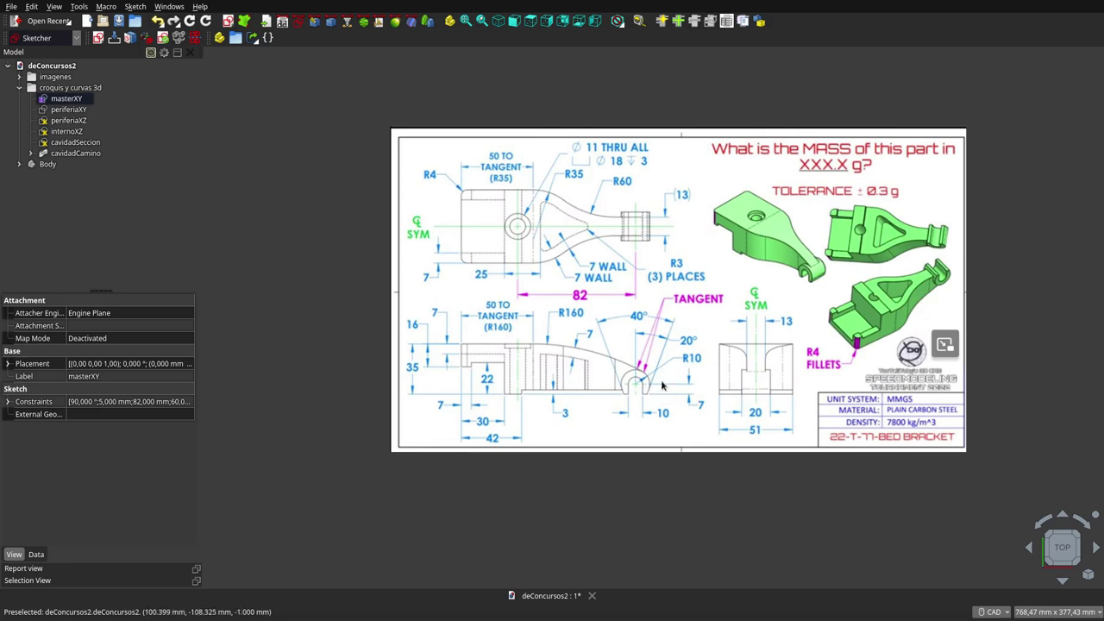
scroll(662, 386, up, 2)
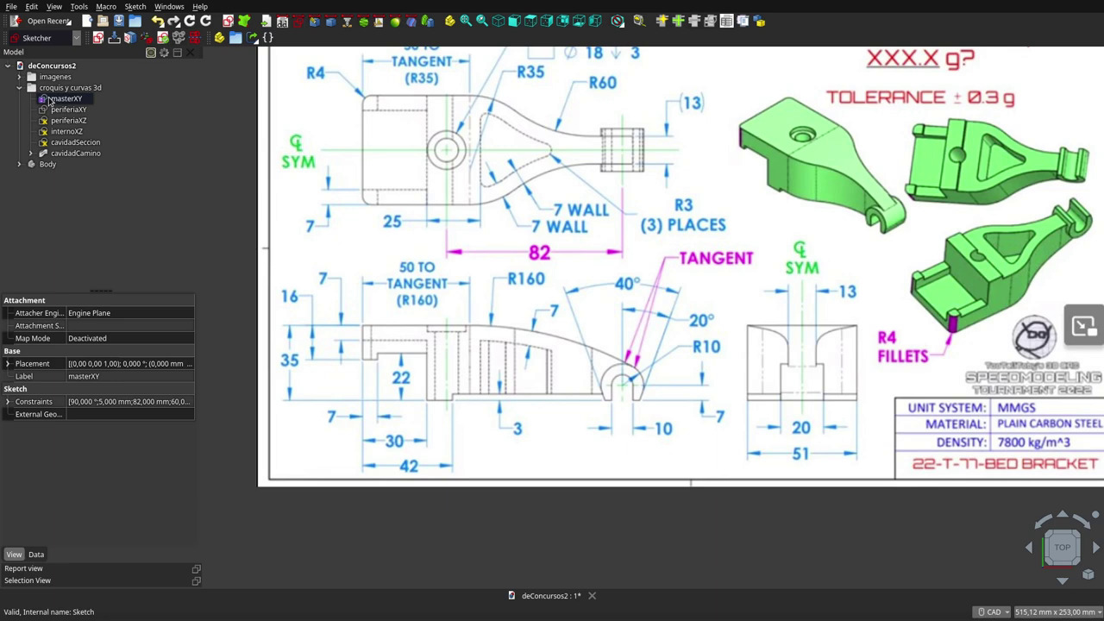
Open the masterXY sketch, zoom over its R10 slot end, then exit it
double_click(50, 100)
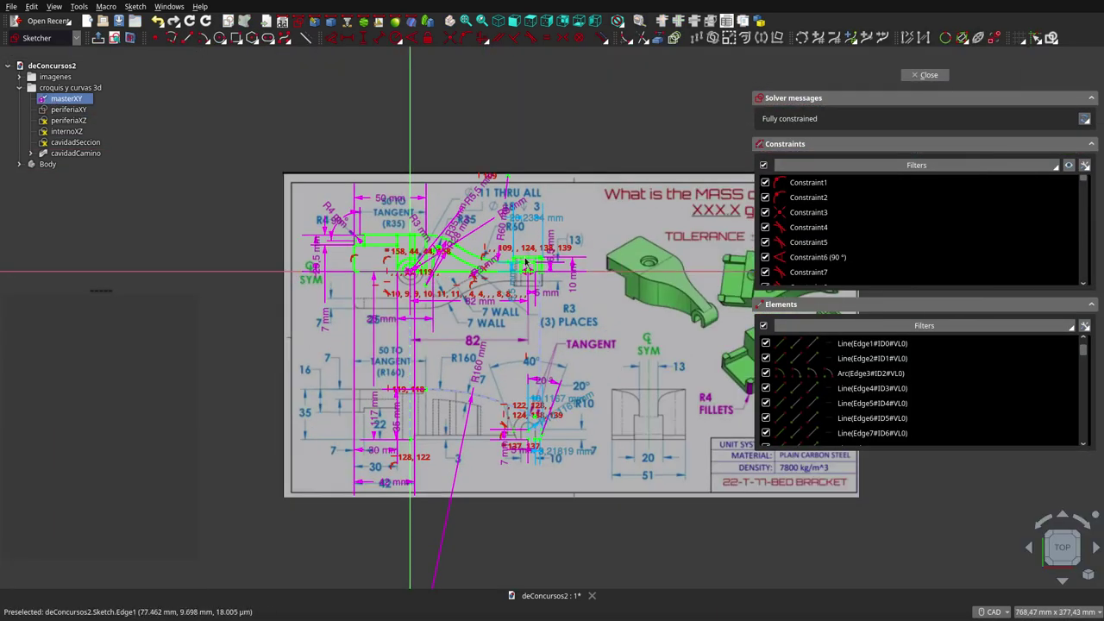
scroll(529, 296, up, 2)
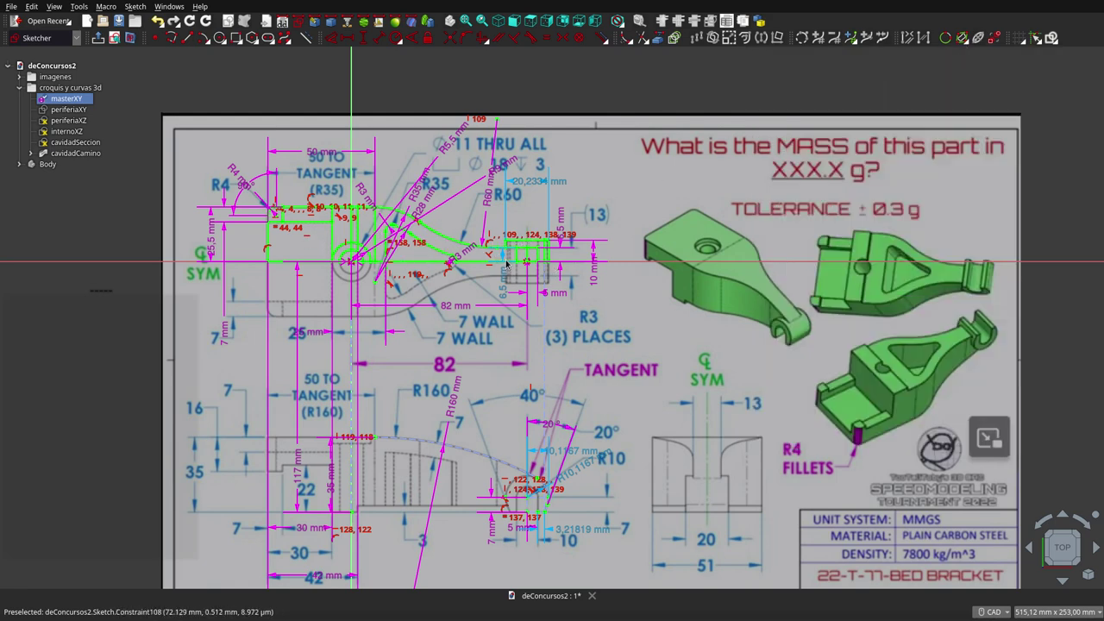
scroll(507, 238, up, 4)
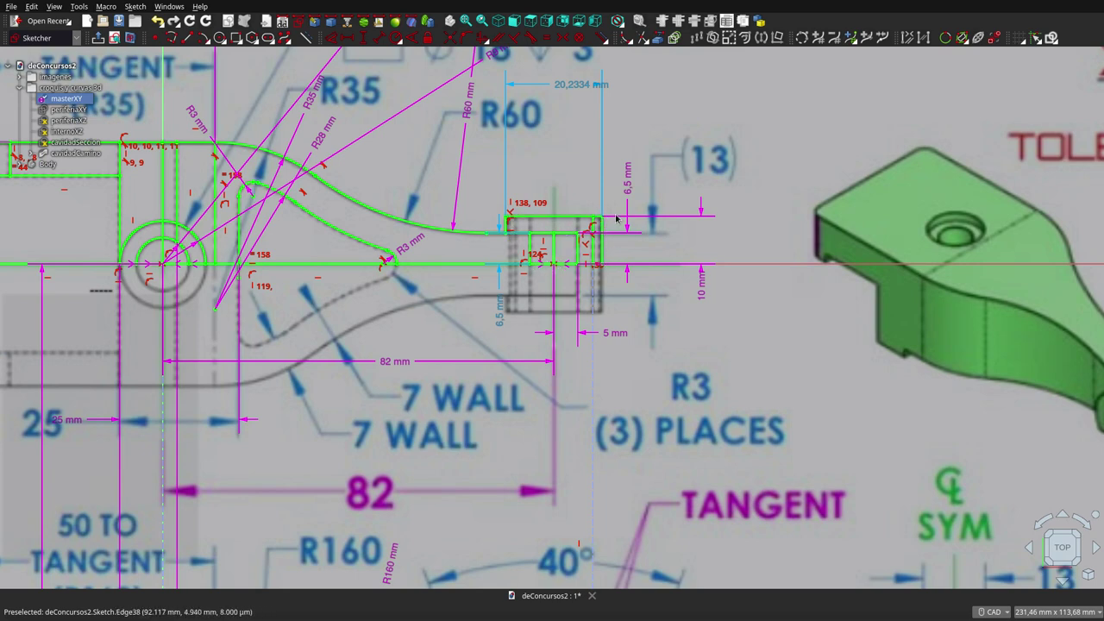
scroll(618, 211, down, 3)
scroll(614, 233, down, 2)
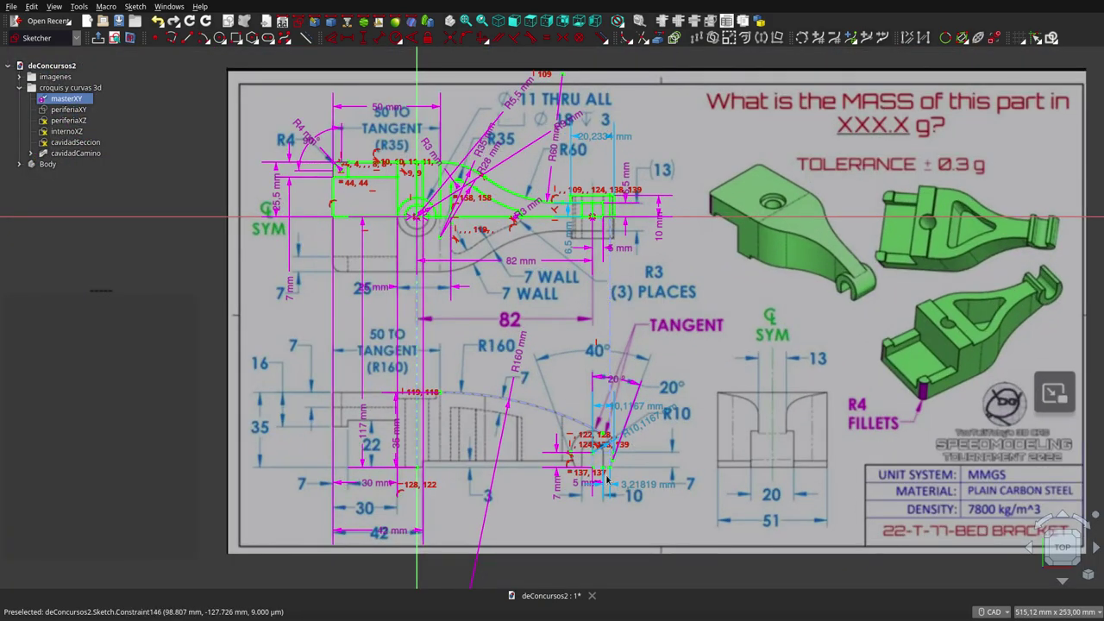
scroll(607, 479, up, 2)
scroll(610, 440, up, 2)
scroll(616, 400, up, 1)
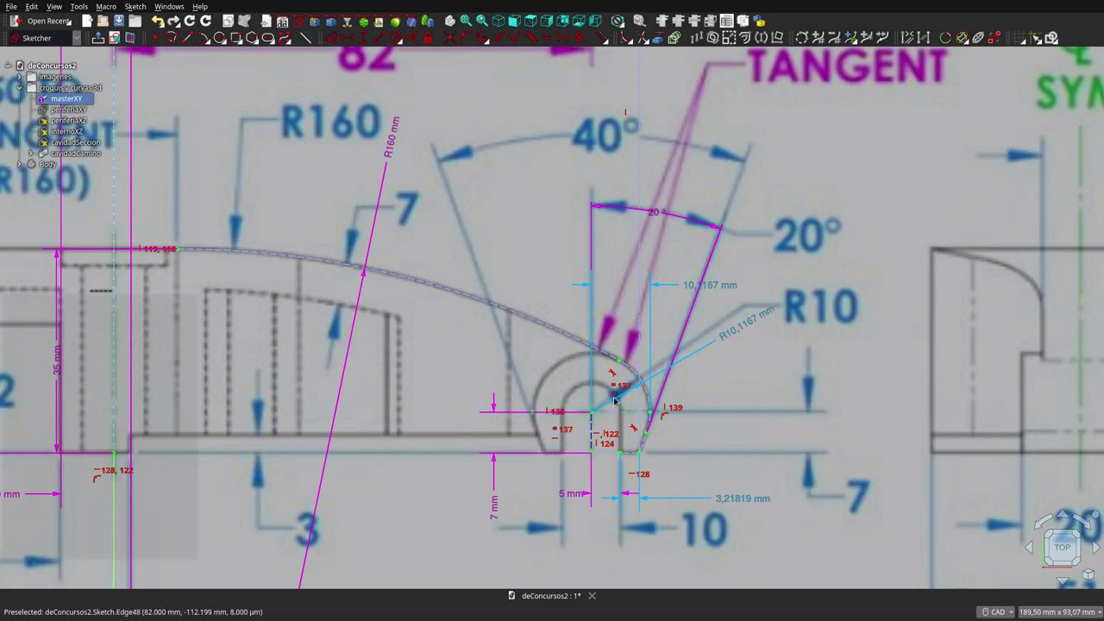
scroll(615, 400, down, 2)
scroll(615, 388, down, 3)
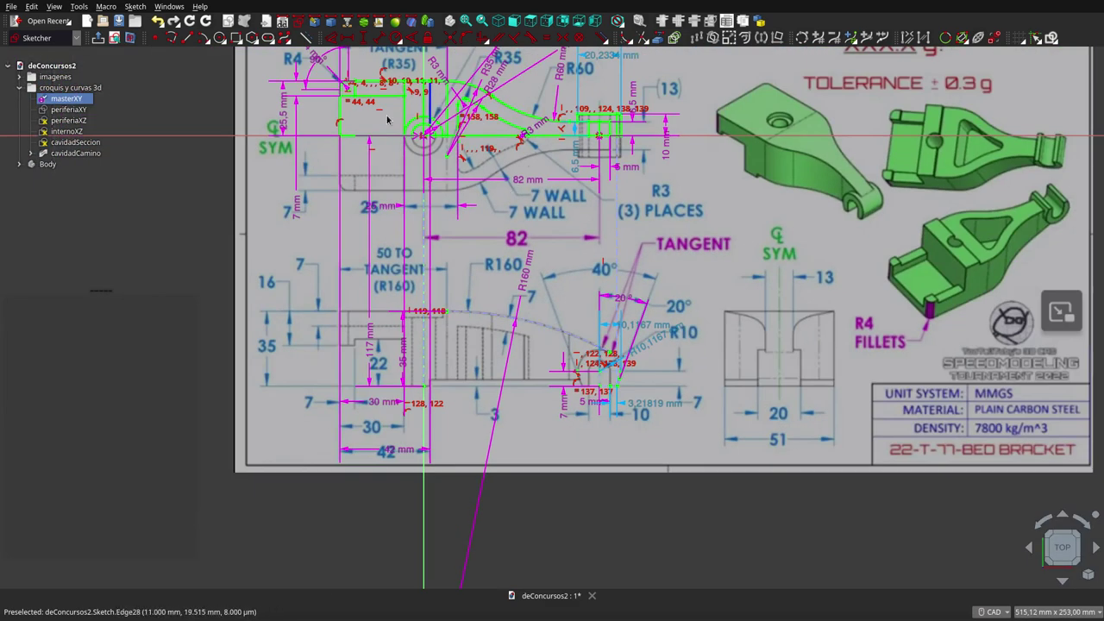
key(Escape)
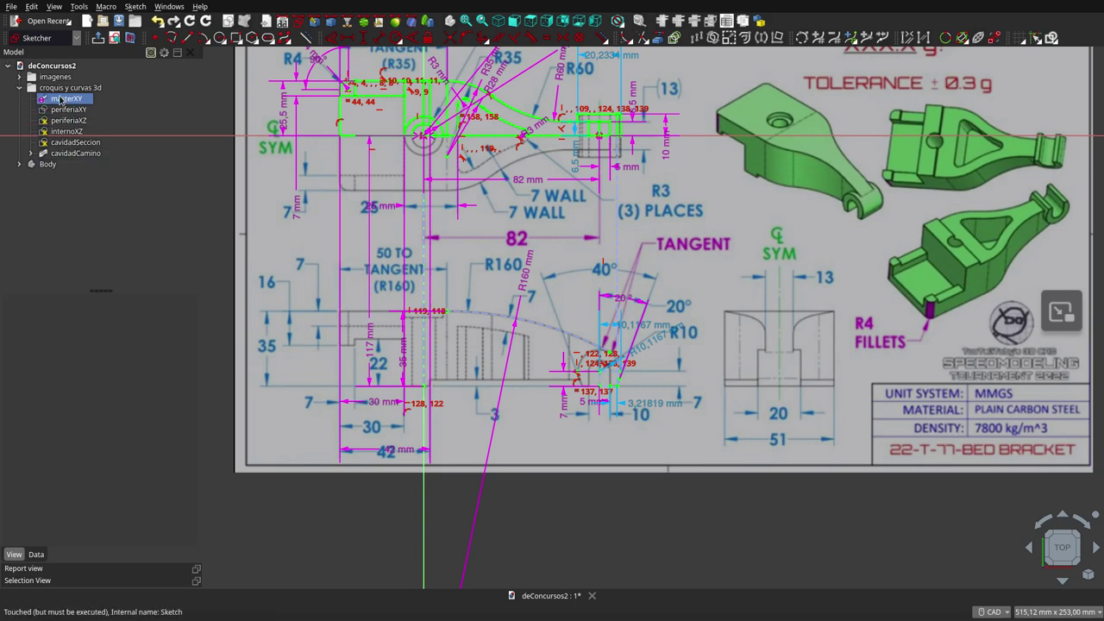
Reopen masterXY, check the slot's 20°, 5 mm and 7 mm constraints, and zoom out to the whole drawing
double_click(61, 101)
scroll(623, 384, up, 3)
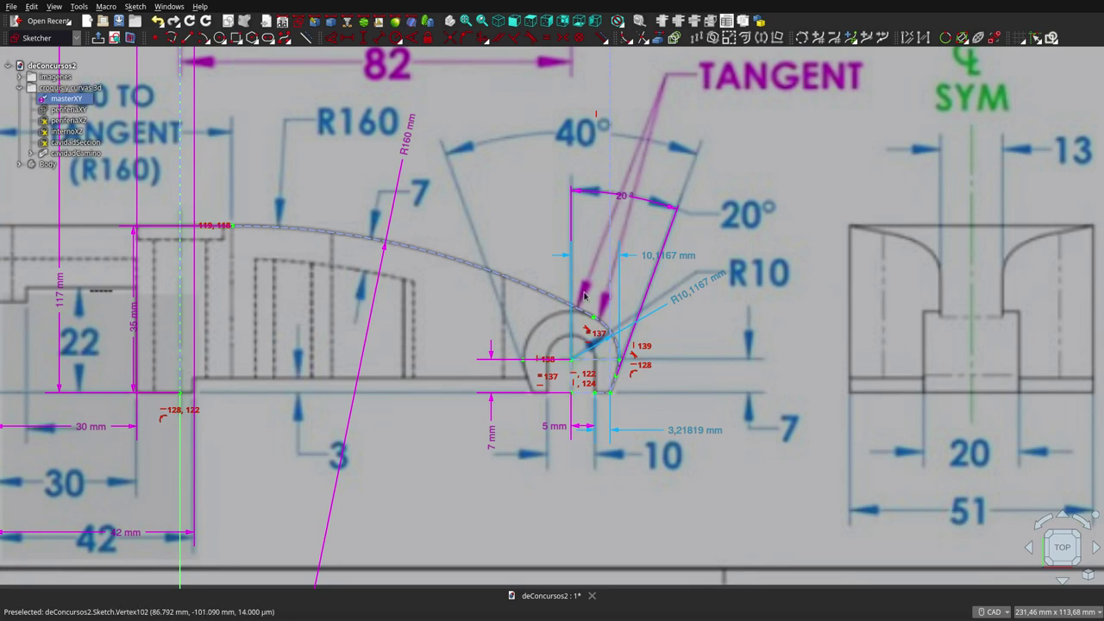
scroll(725, 367, down, 3)
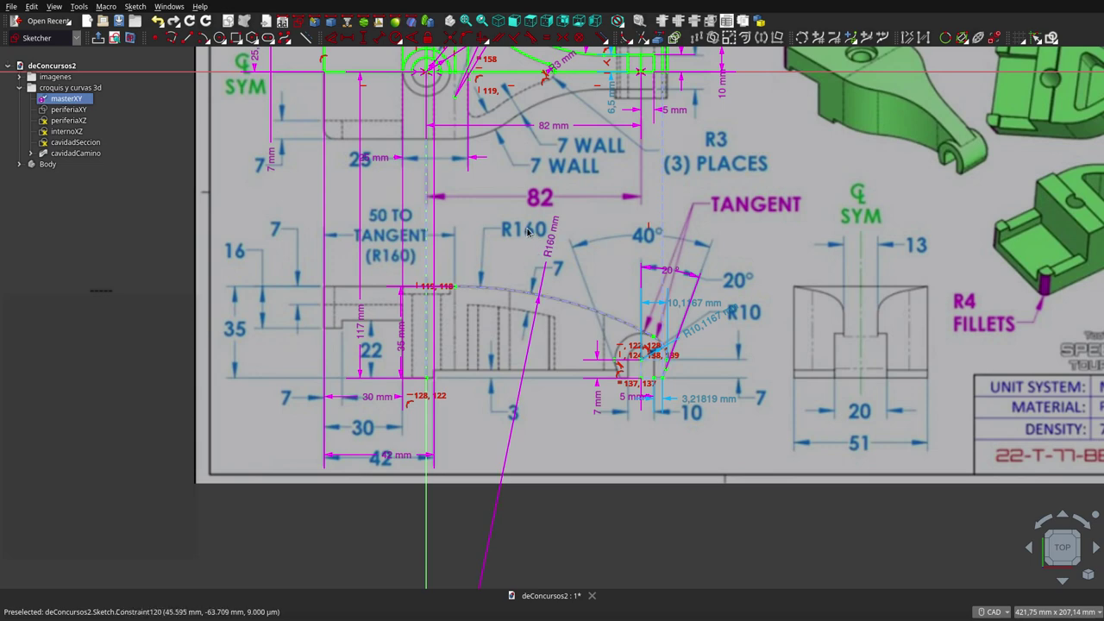
scroll(448, 287, up, 3)
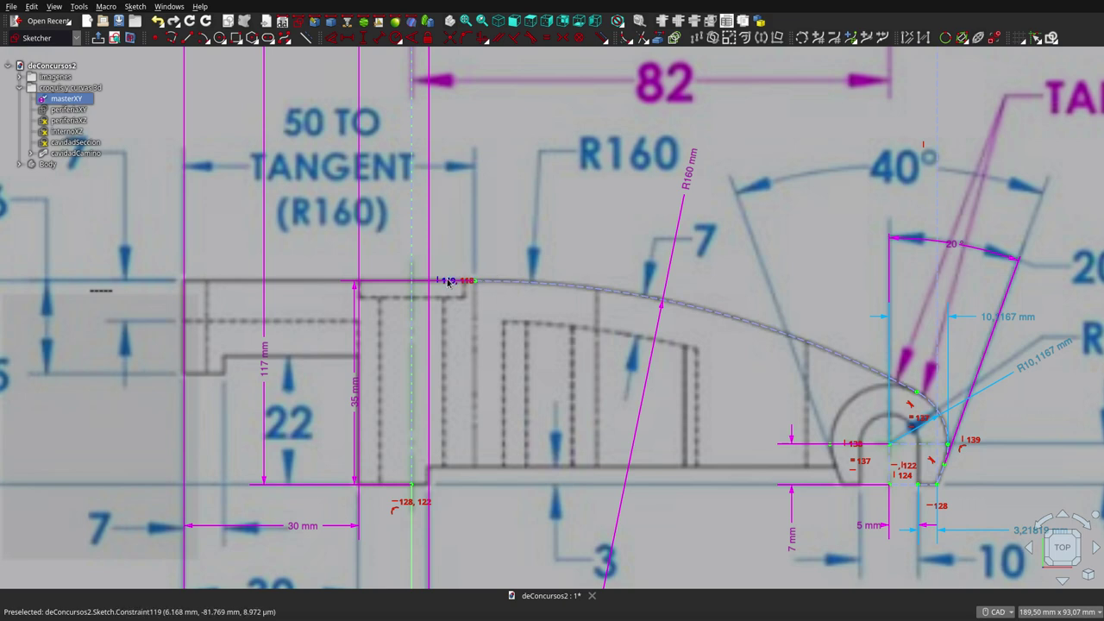
scroll(463, 268, down, 3)
scroll(464, 269, down, 2)
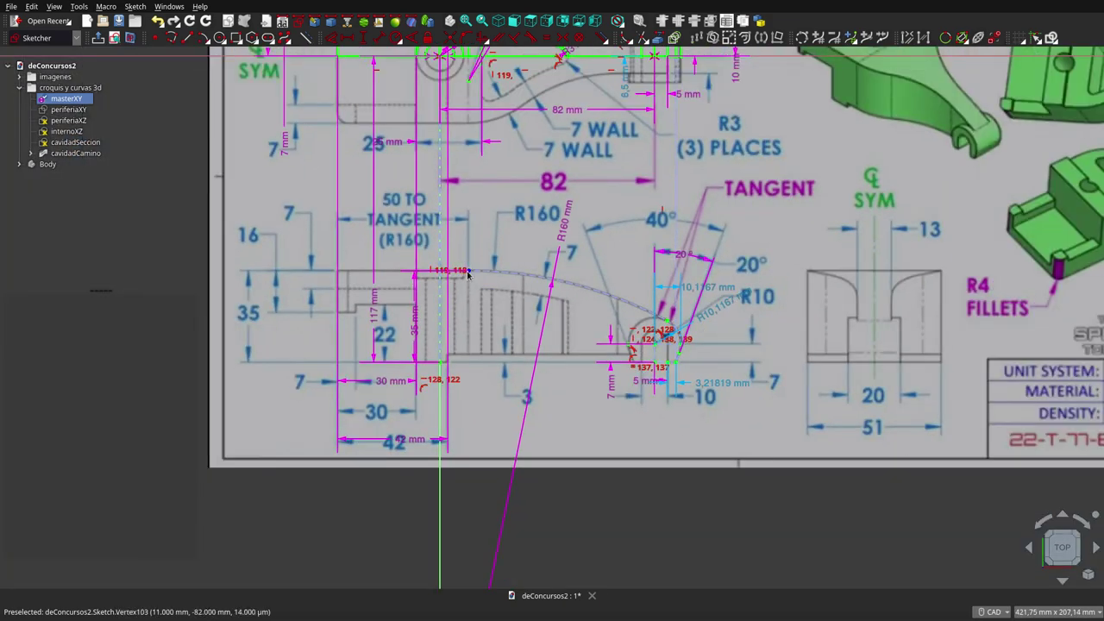
scroll(473, 314, down, 3)
scroll(498, 288, up, 1)
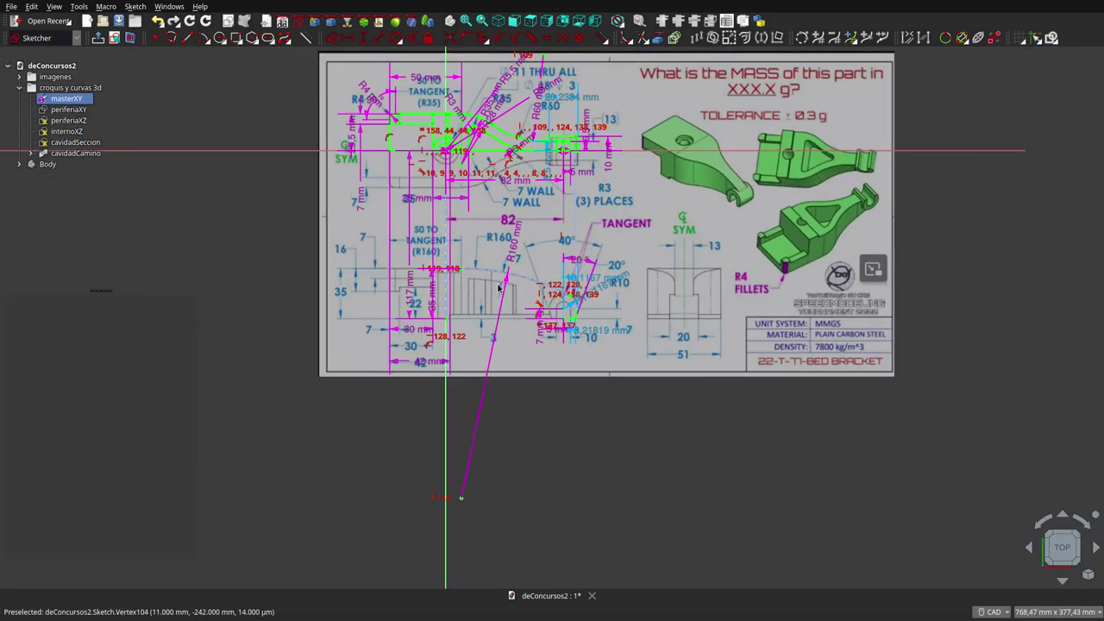
scroll(498, 286, up, 3)
scroll(498, 287, up, 1)
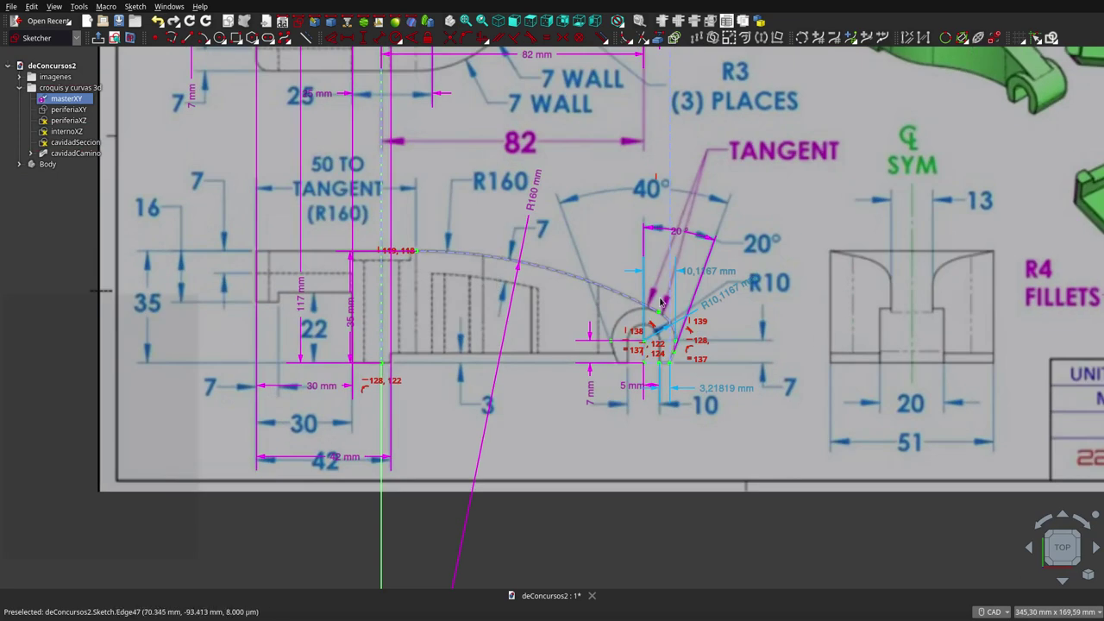
scroll(660, 301, up, 4)
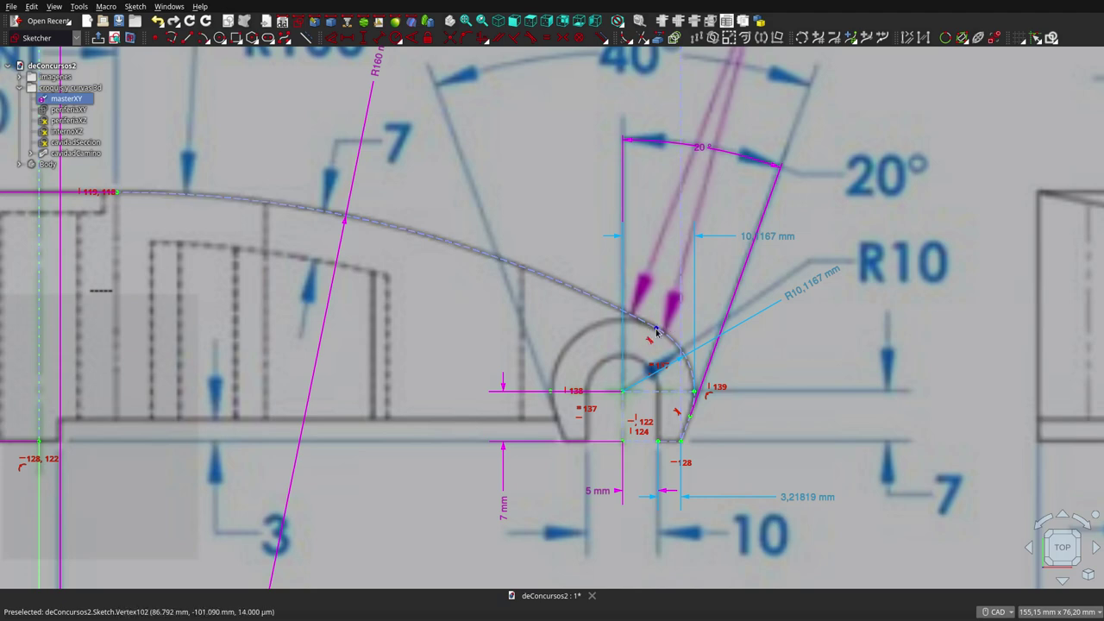
scroll(559, 261, down, 2)
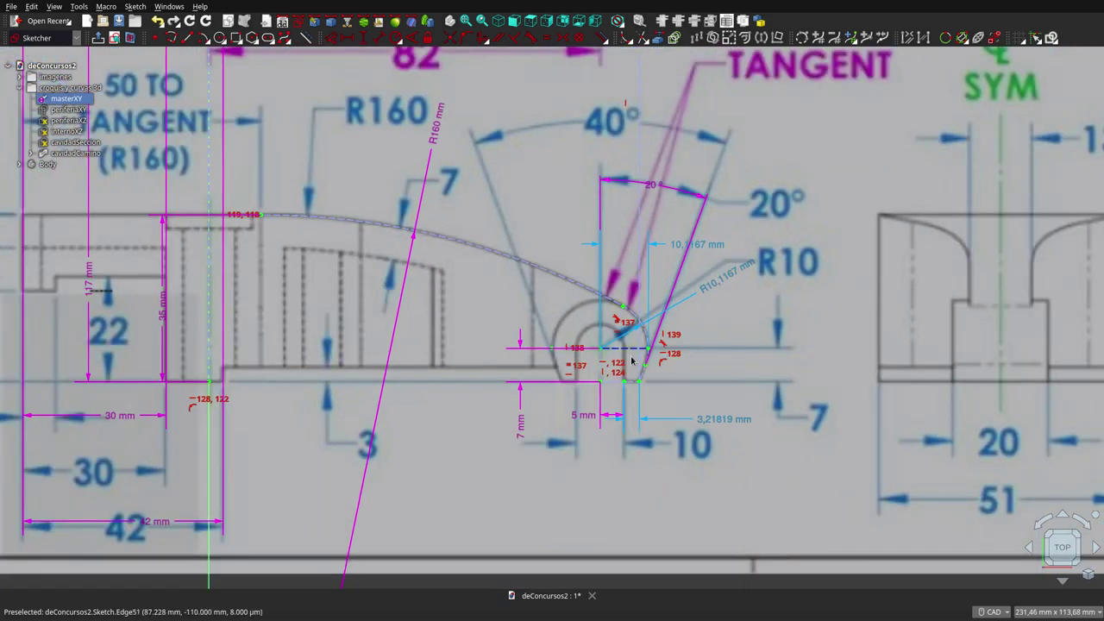
scroll(598, 405, down, 2)
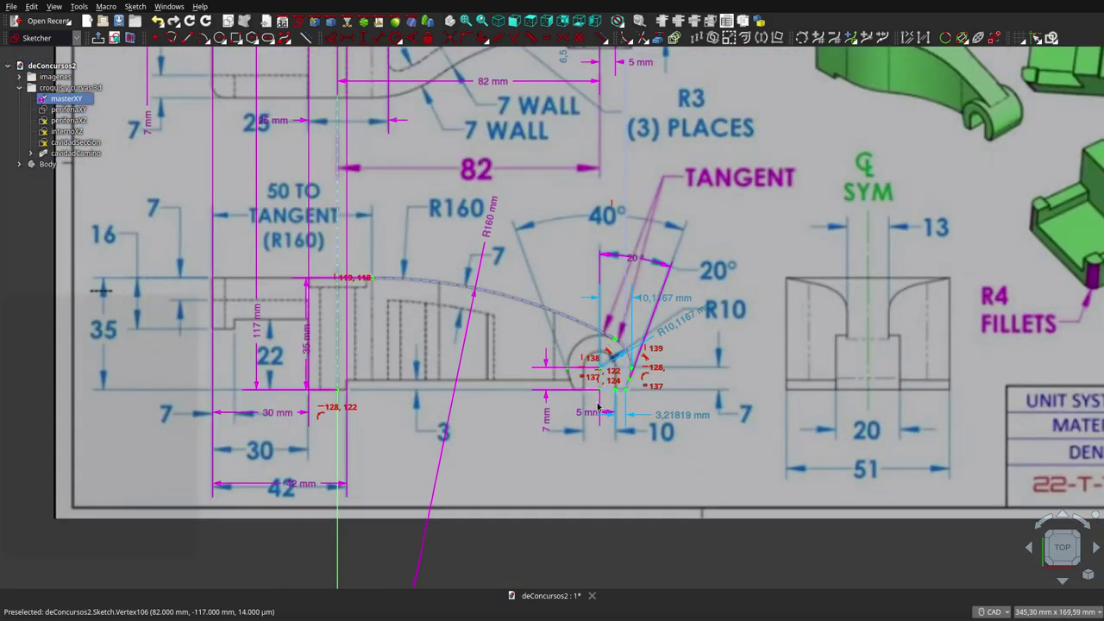
scroll(601, 388, down, 2)
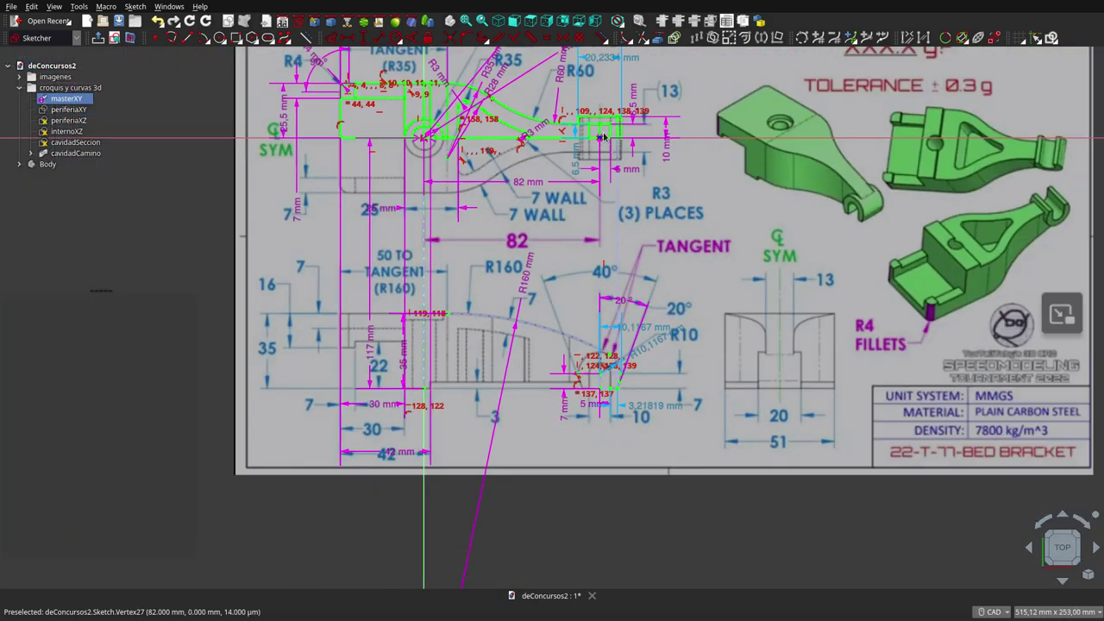
scroll(601, 134, up, 4)
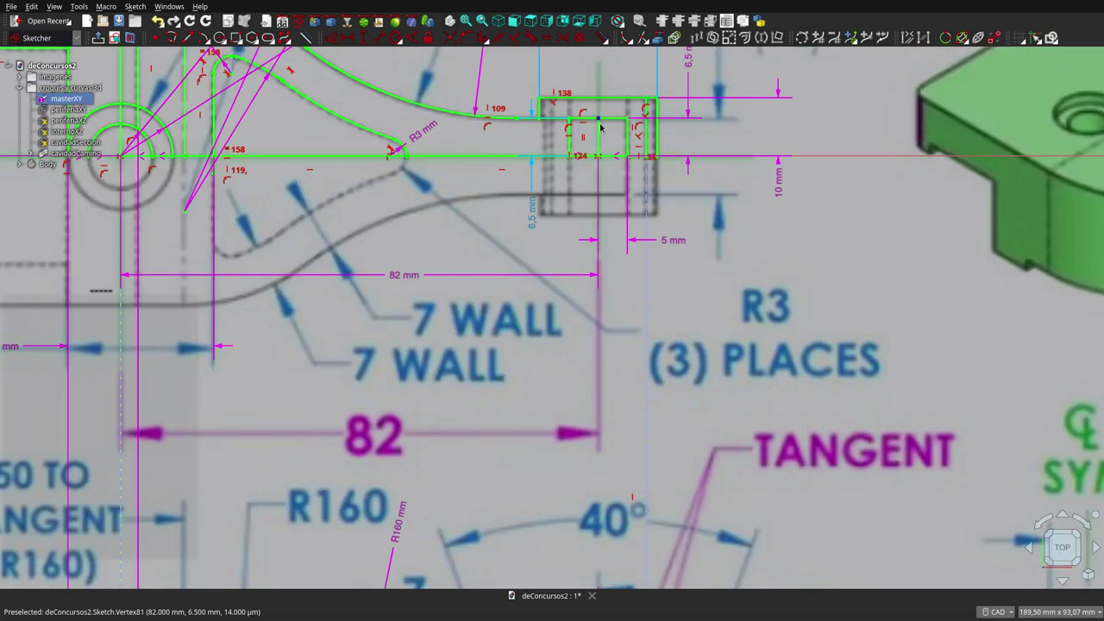
scroll(599, 136, up, 2)
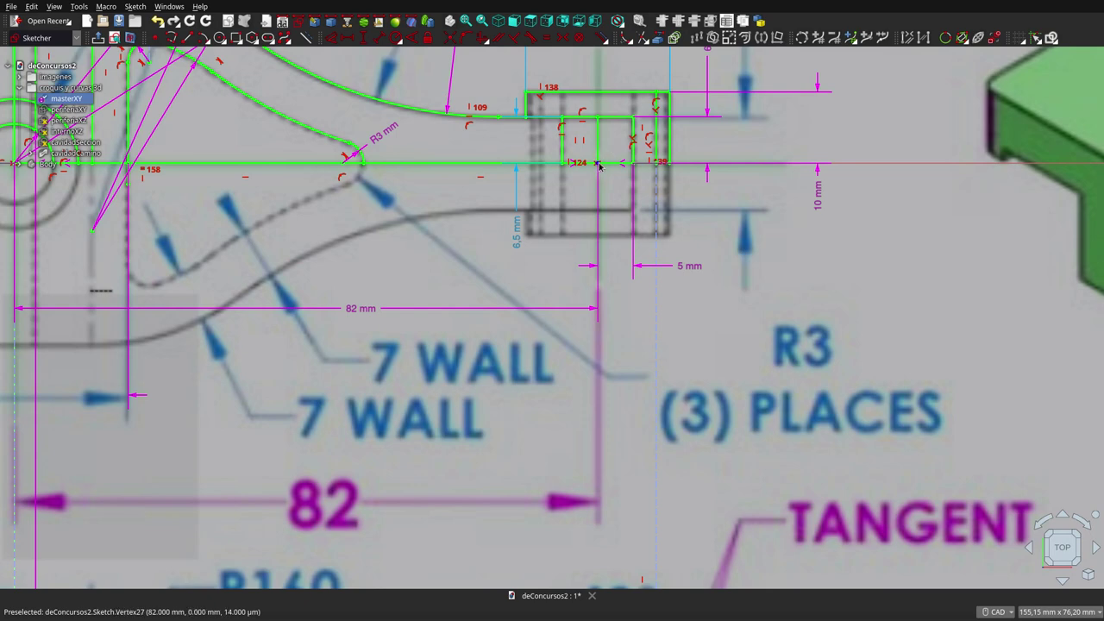
scroll(599, 166, down, 2)
scroll(599, 166, down, 4)
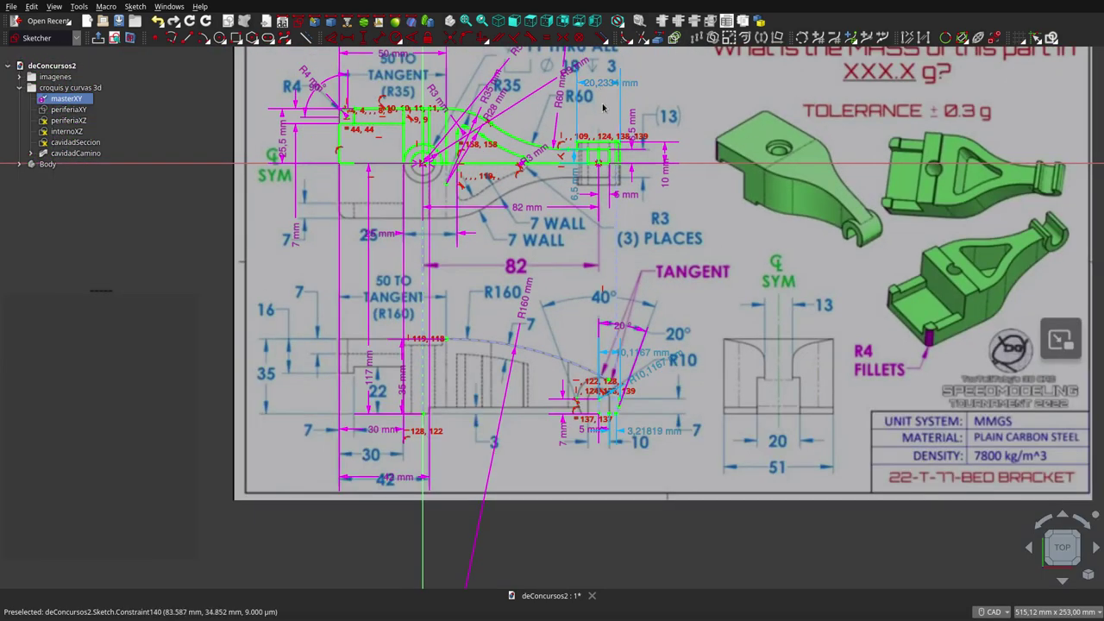
scroll(593, 410, up, 2)
scroll(593, 410, up, 3)
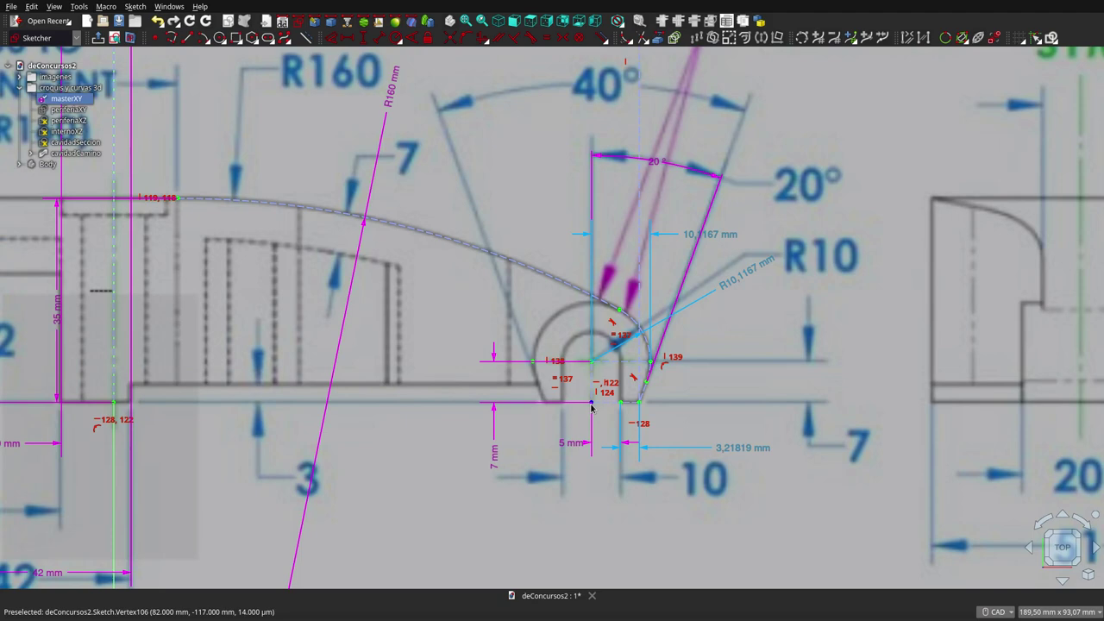
scroll(640, 401, up, 3)
scroll(641, 395, up, 2)
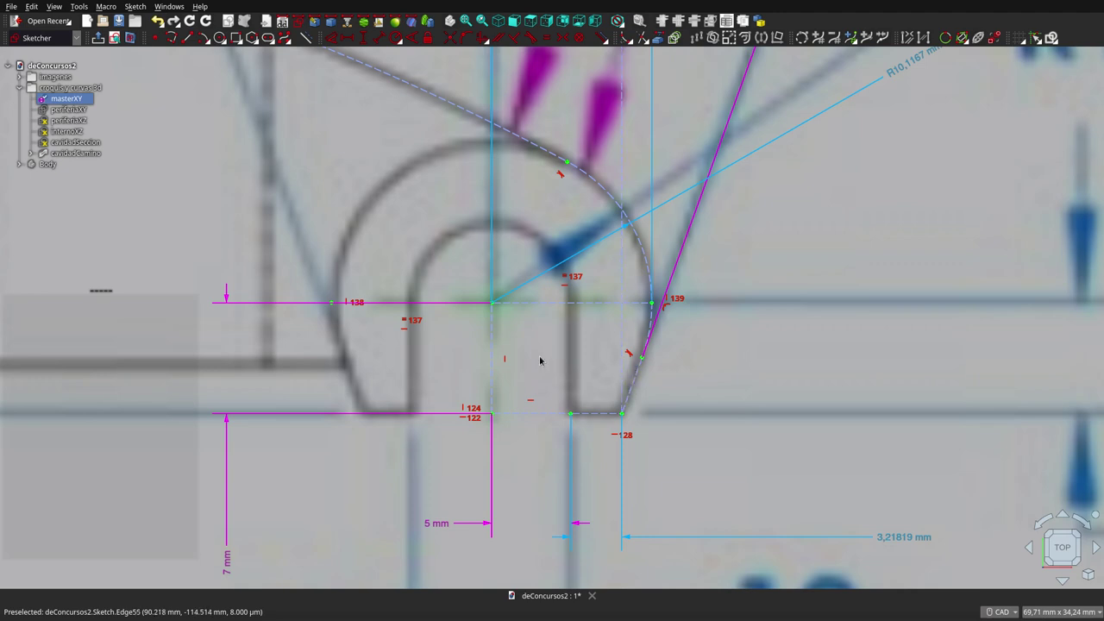
scroll(509, 392, down, 4)
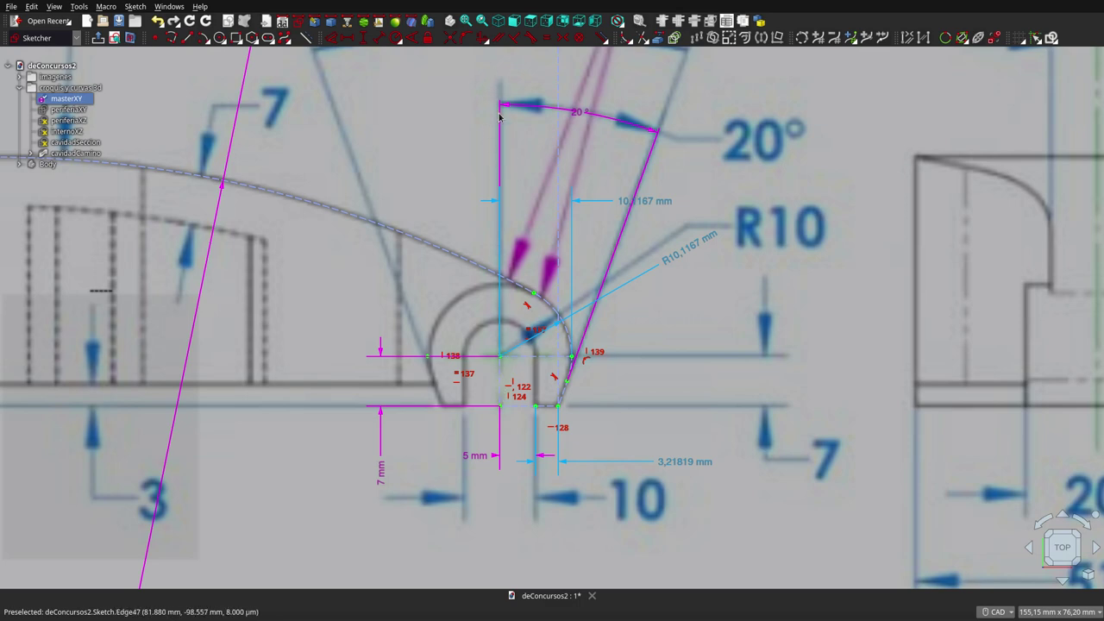
scroll(499, 116, down, 2)
scroll(488, 115, down, 2)
scroll(476, 112, down, 2)
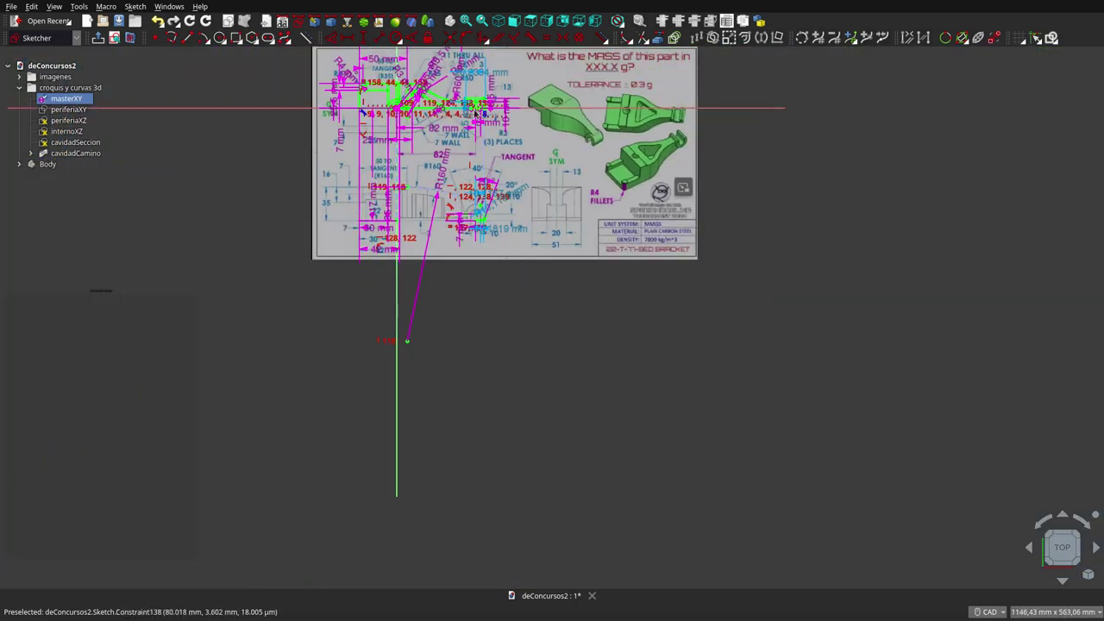
scroll(475, 112, up, 3)
scroll(483, 198, down, 2)
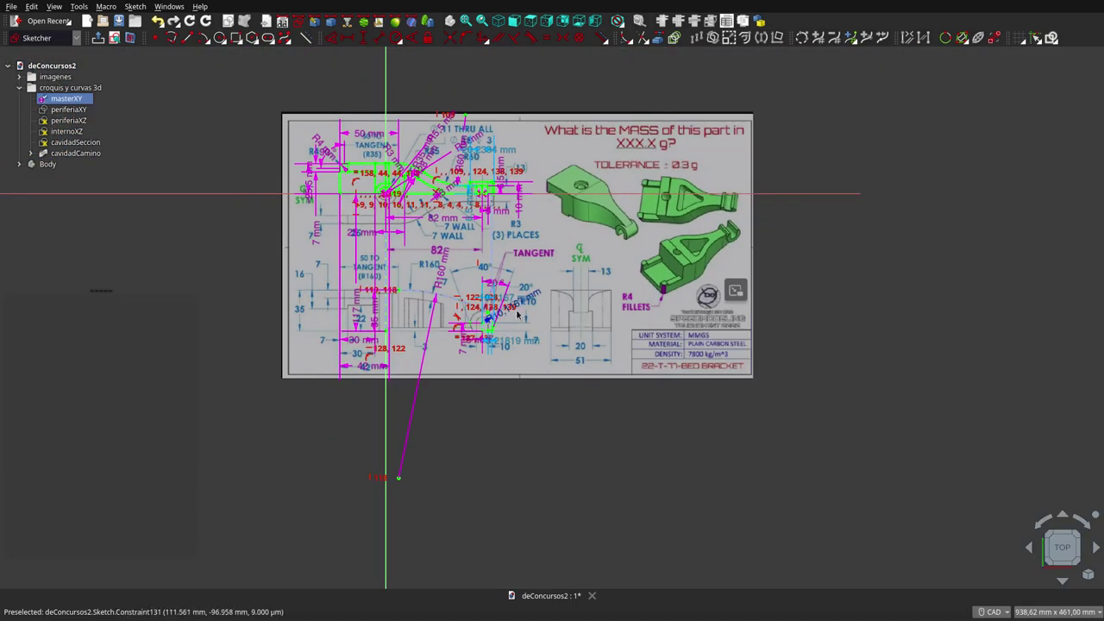
scroll(517, 315, up, 2)
scroll(421, 356, up, 2)
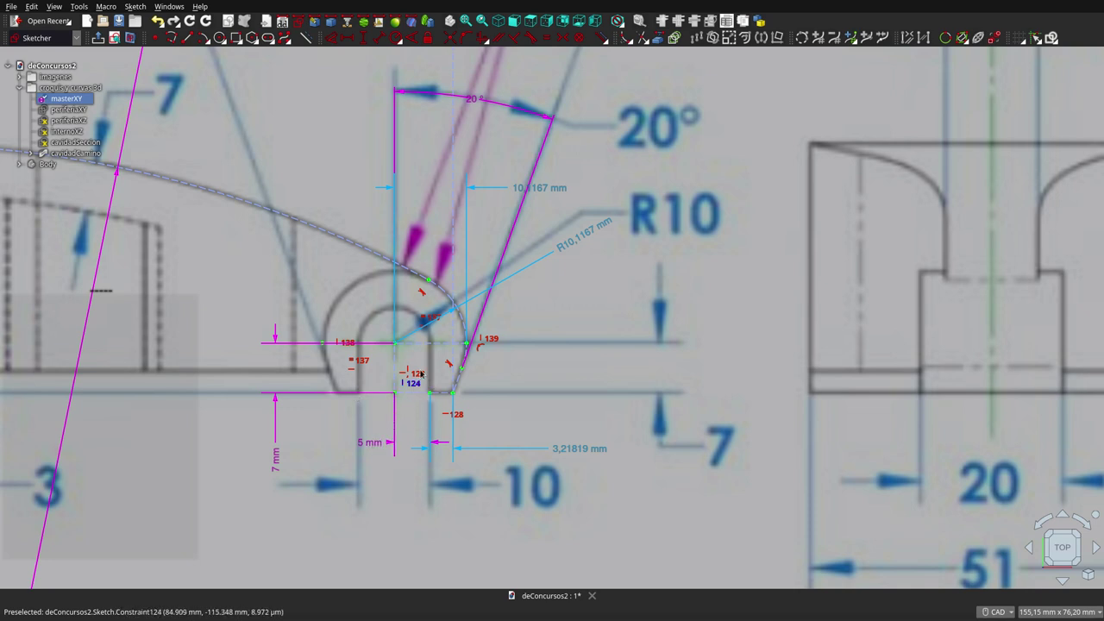
scroll(424, 360, up, 2)
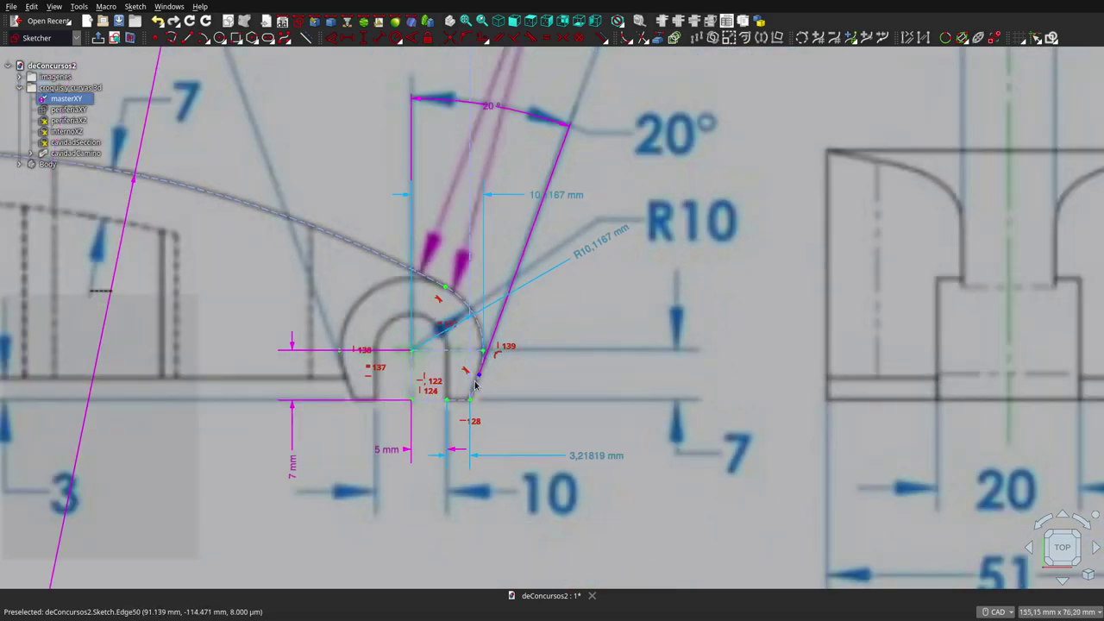
scroll(479, 373, down, 2)
scroll(480, 373, down, 2)
scroll(427, 366, up, 5)
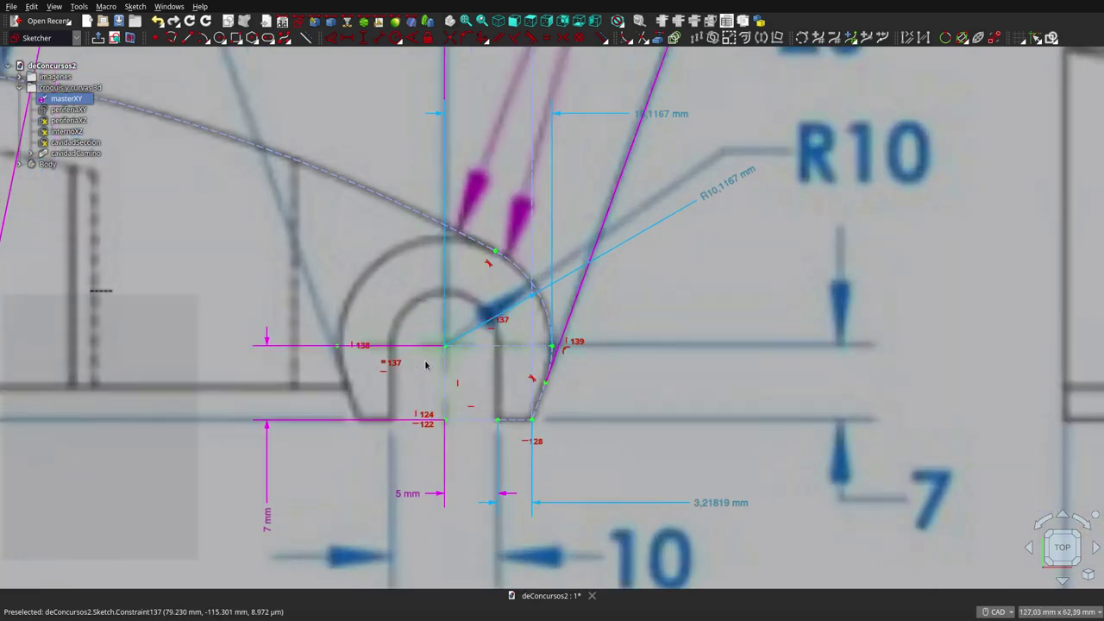
scroll(426, 367, up, 1)
scroll(446, 367, down, 2)
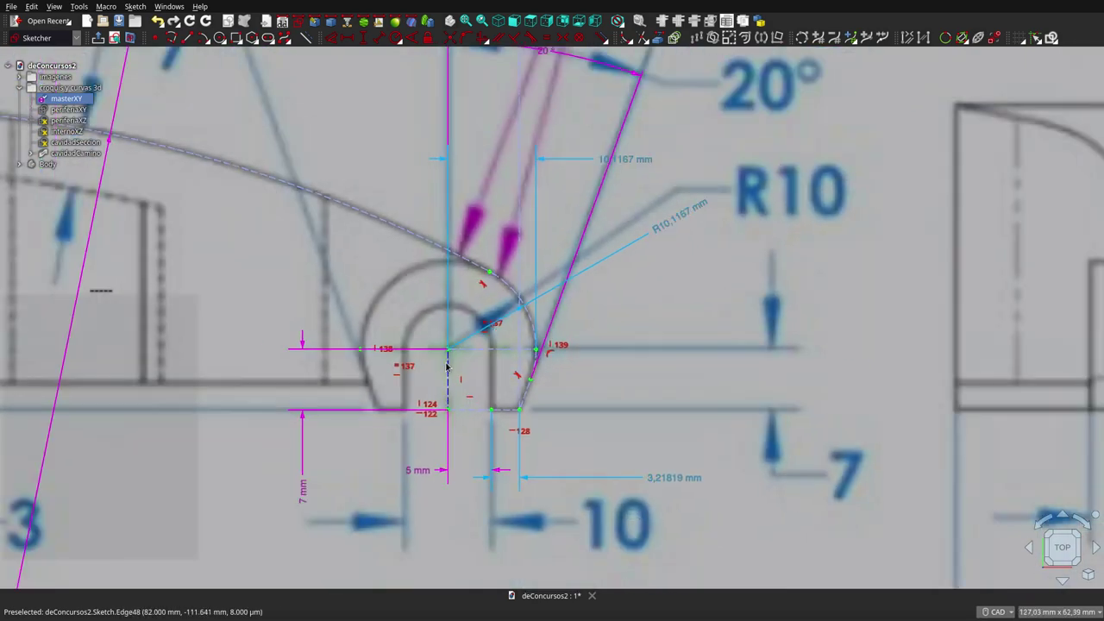
Select the R10 slot arc together with the short slot-corner edge, then clear the selection
click(533, 325)
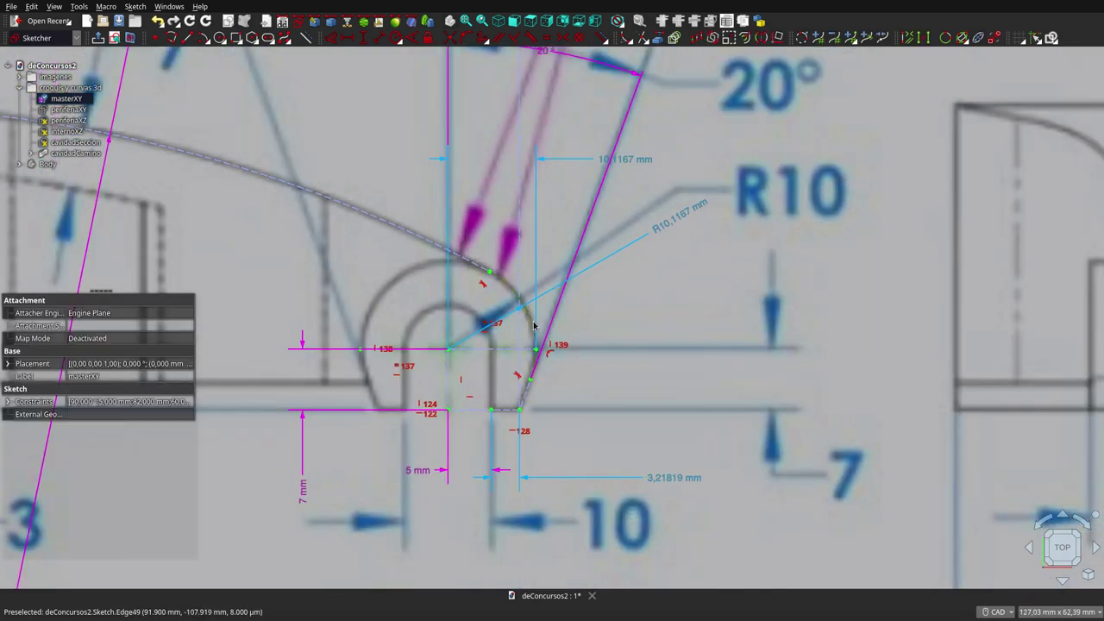
click(529, 325)
click(571, 308)
click(527, 318)
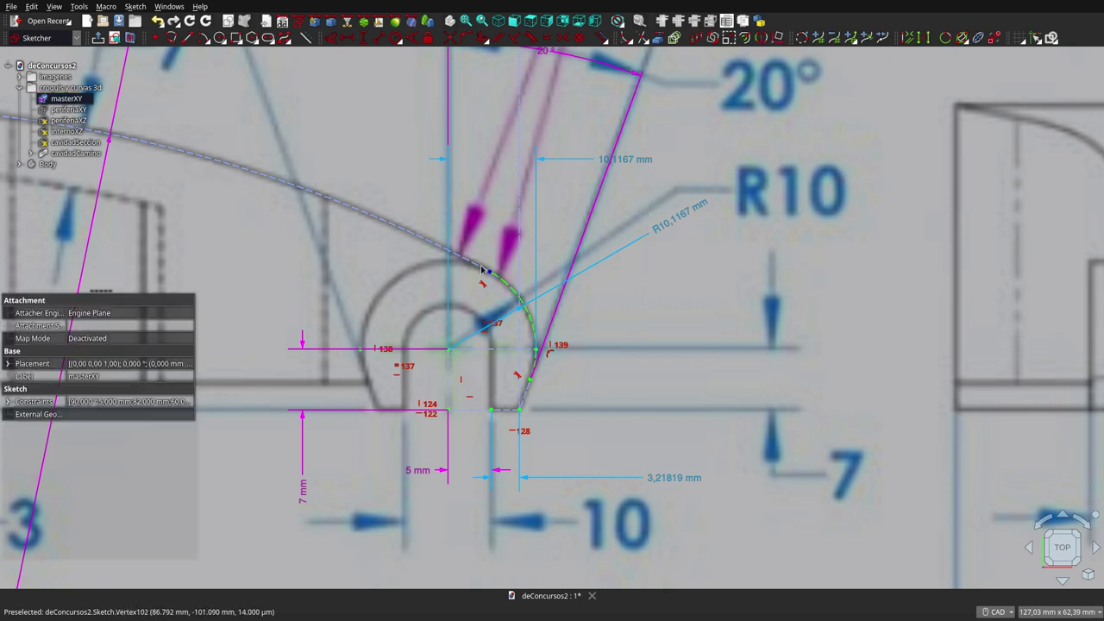
click(528, 396)
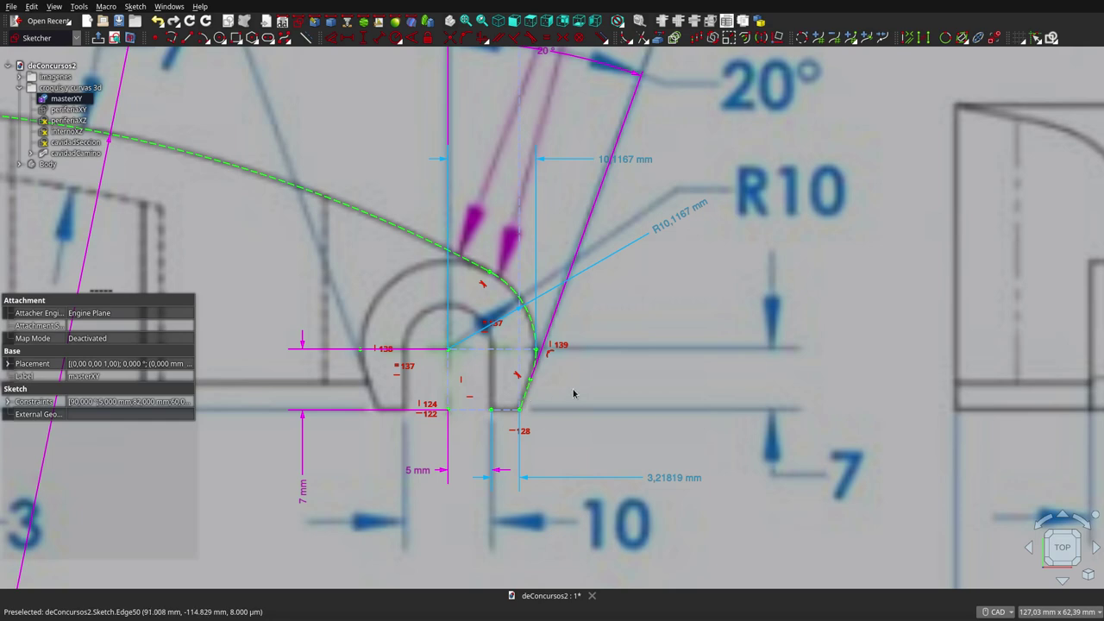
key(Escape)
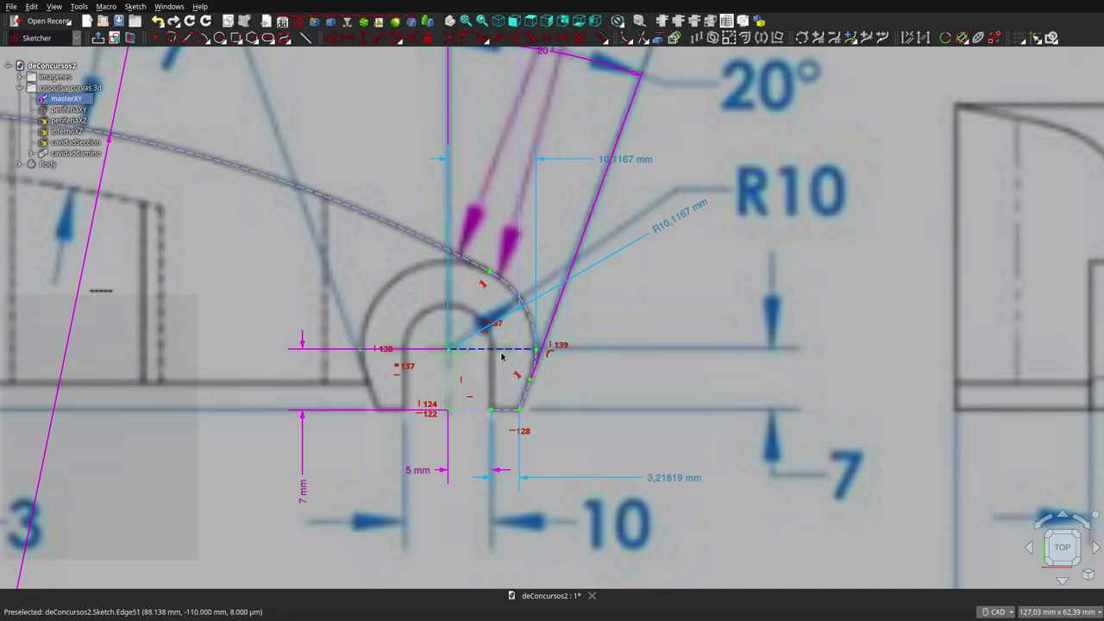
Move the R10.1167 radius dimension closer to its arc and zoom around to check the slot end
drag(700, 226, 592, 270)
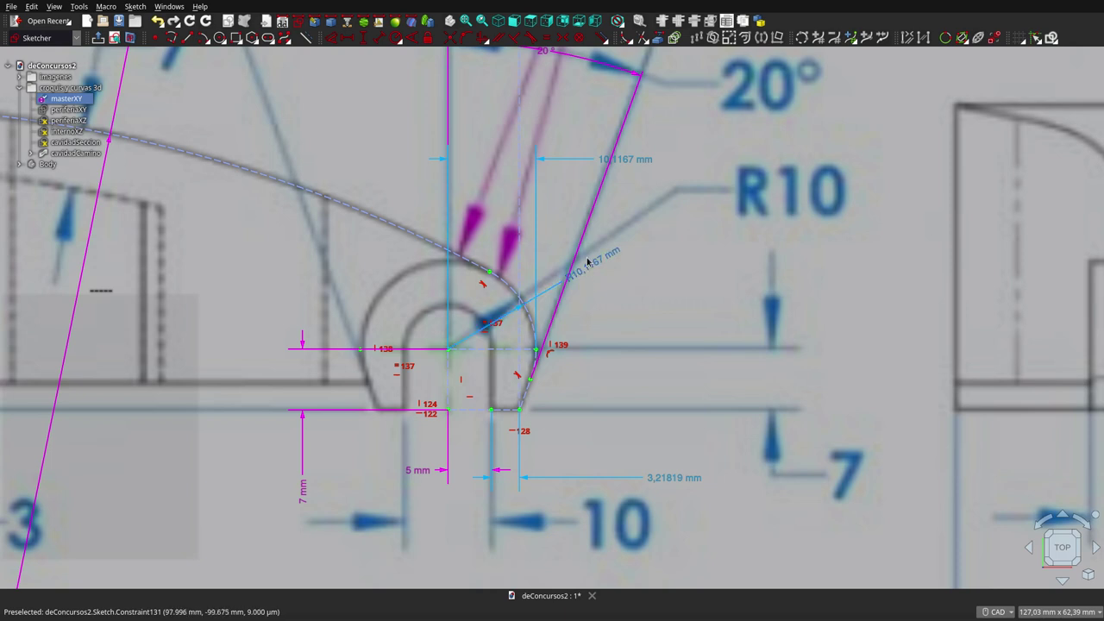
mouse_move(589, 270)
mouse_down()
mouse_move(631, 249)
mouse_move(628, 269)
mouse_up()
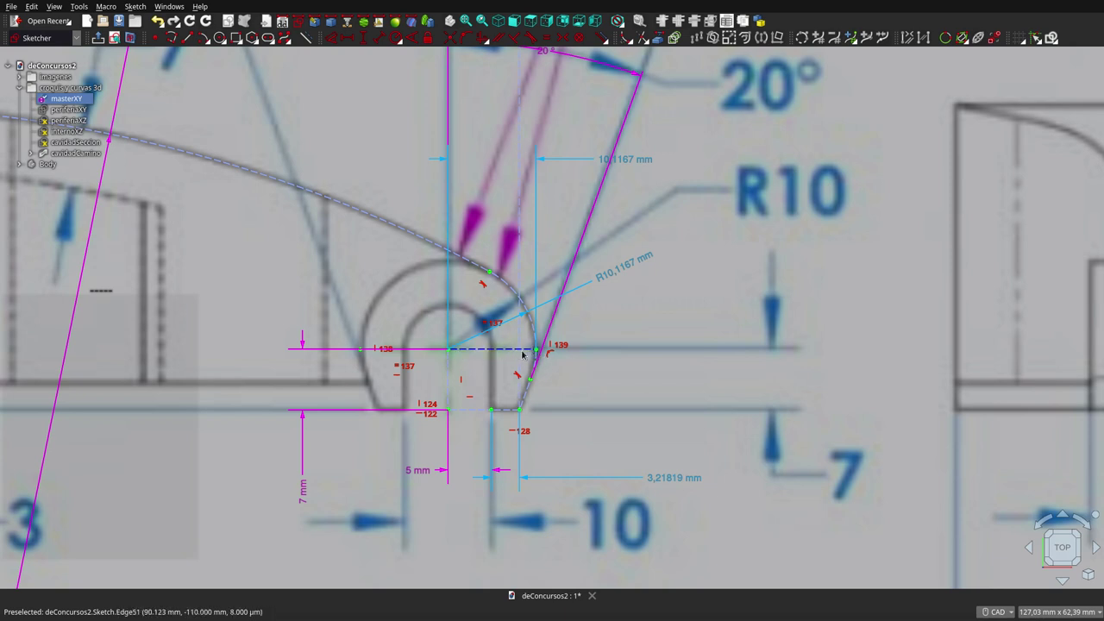
scroll(536, 348, up, 2)
scroll(535, 348, up, 2)
scroll(534, 347, down, 2)
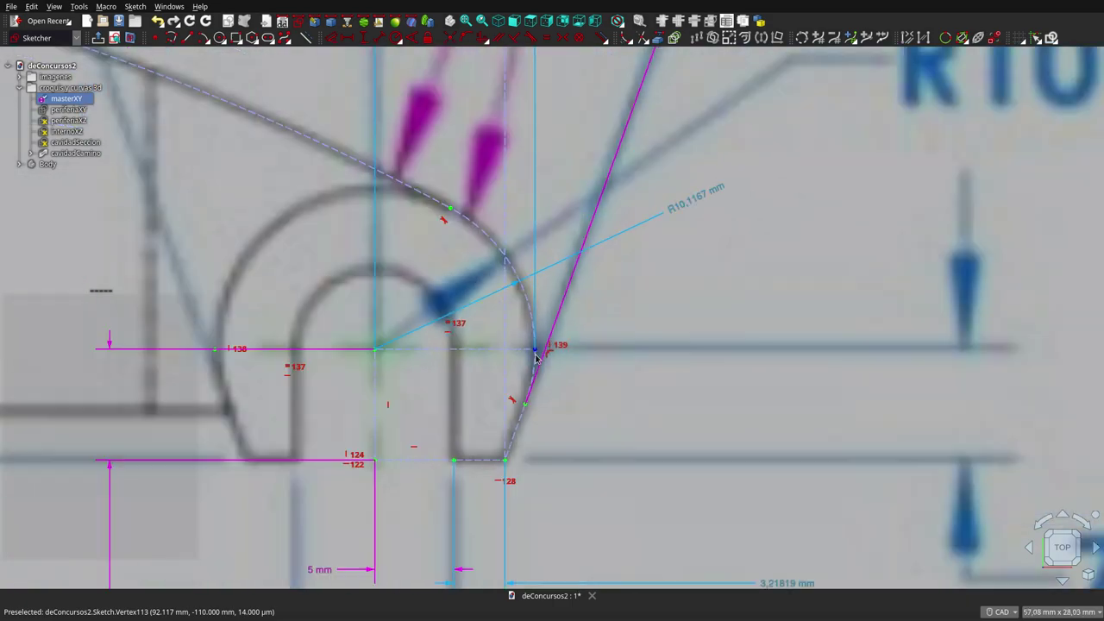
scroll(534, 347, down, 3)
scroll(536, 200, down, 3)
scroll(537, 200, up, 5)
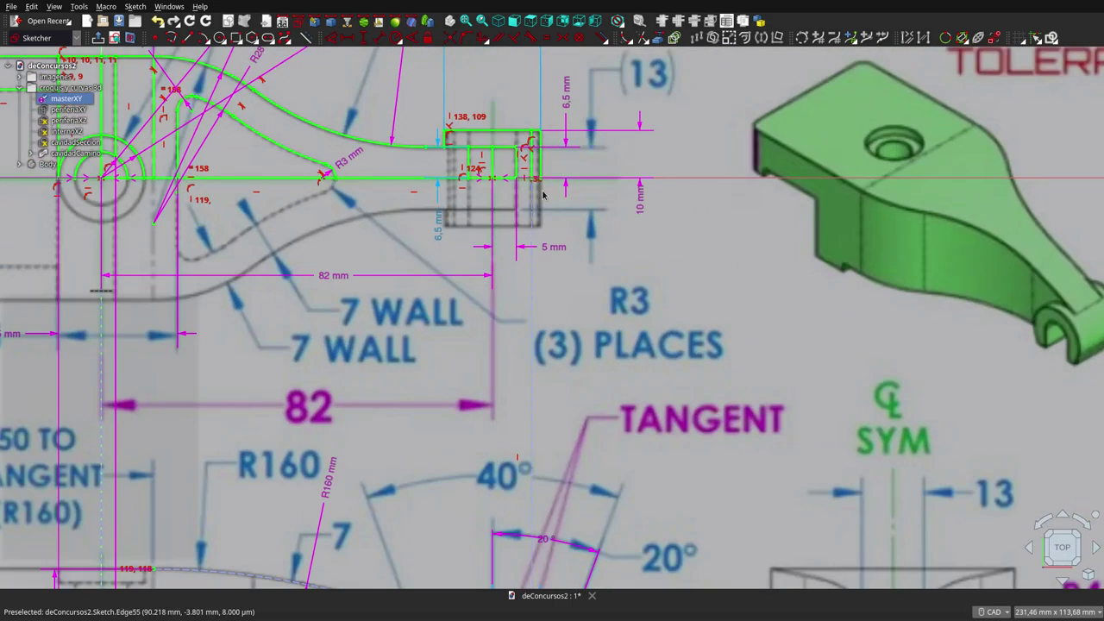
scroll(541, 412, down, 1)
scroll(542, 413, down, 3)
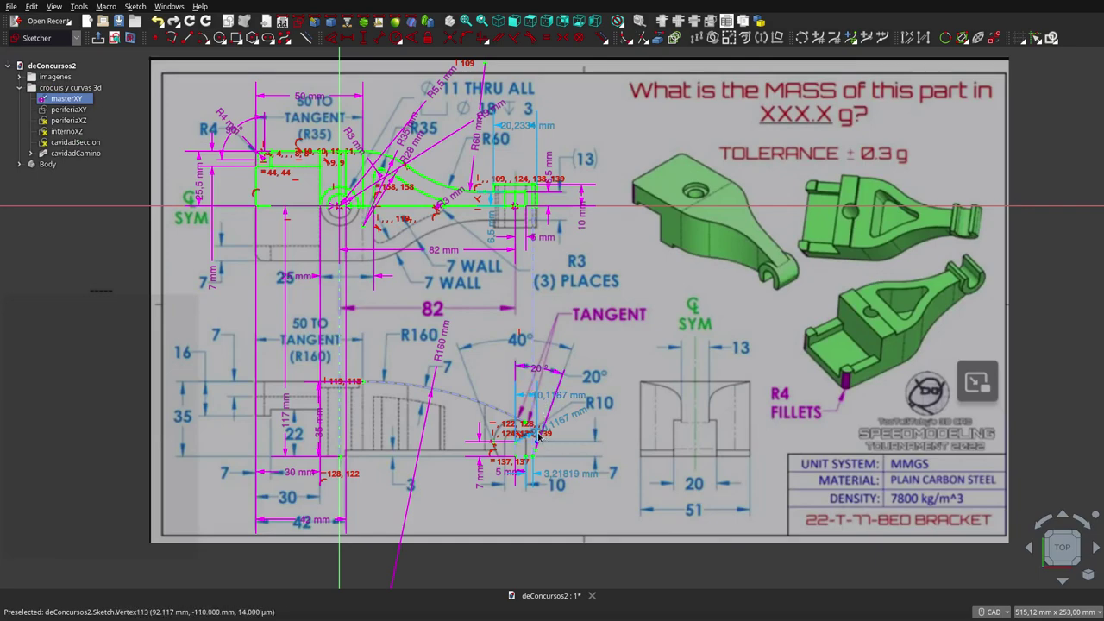
scroll(538, 433, up, 2)
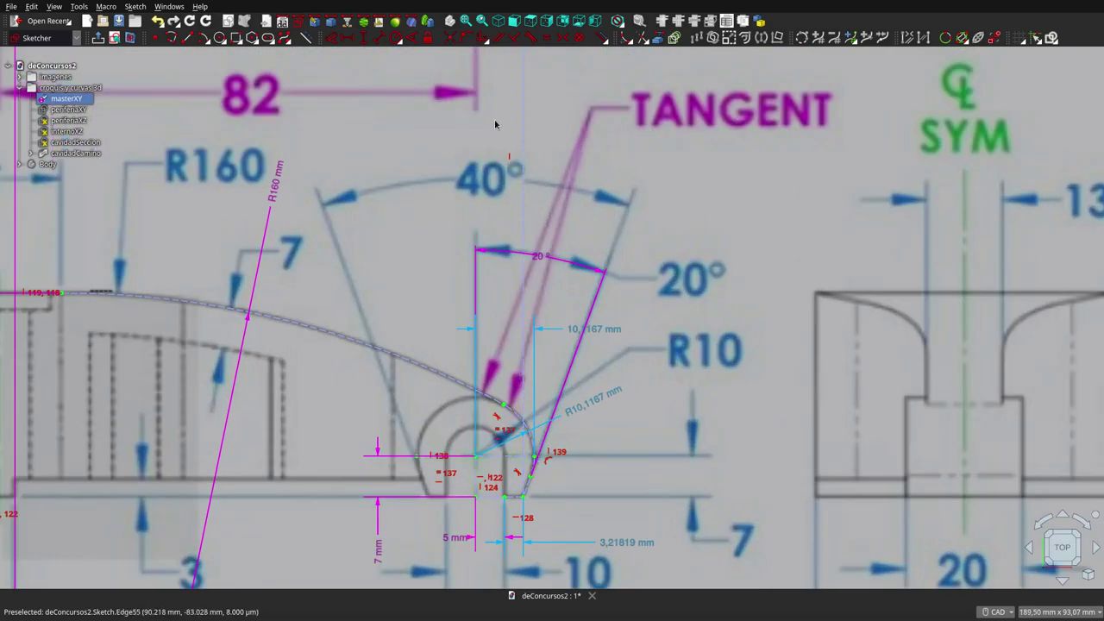
scroll(533, 462, down, 3)
scroll(531, 86, up, 3)
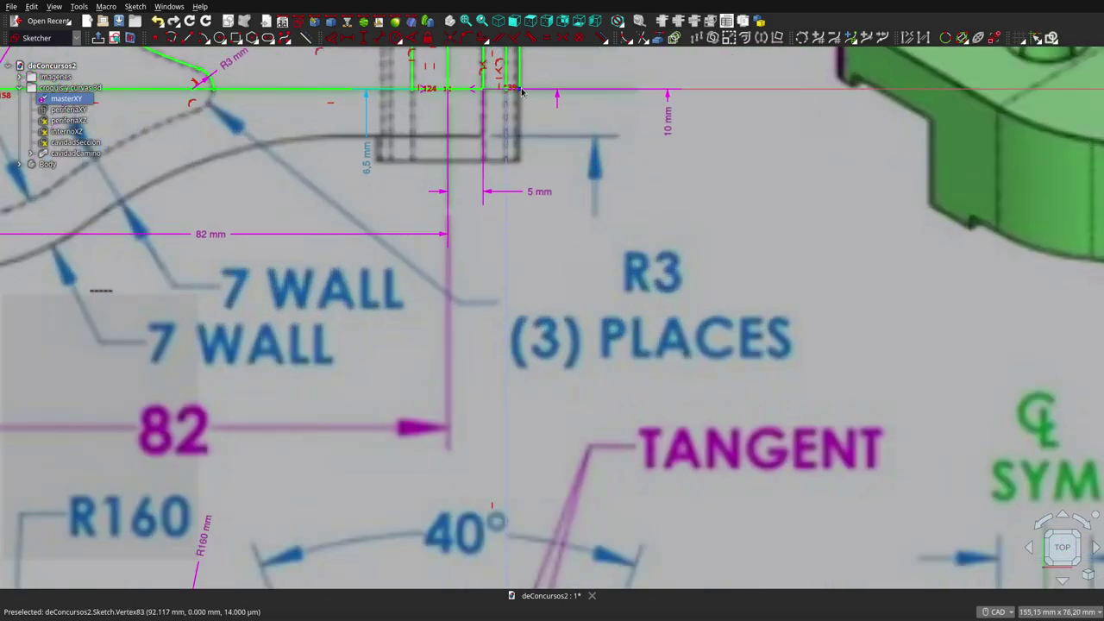
scroll(526, 86, down, 2)
scroll(519, 87, down, 1)
scroll(519, 87, up, 3)
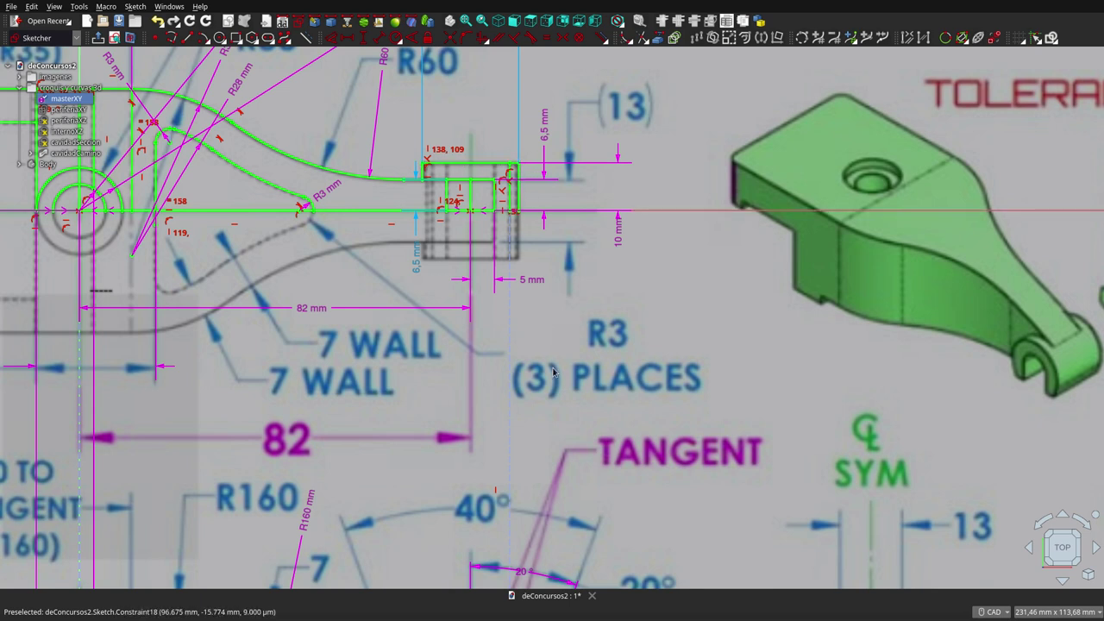
scroll(553, 372, down, 3)
scroll(553, 371, down, 2)
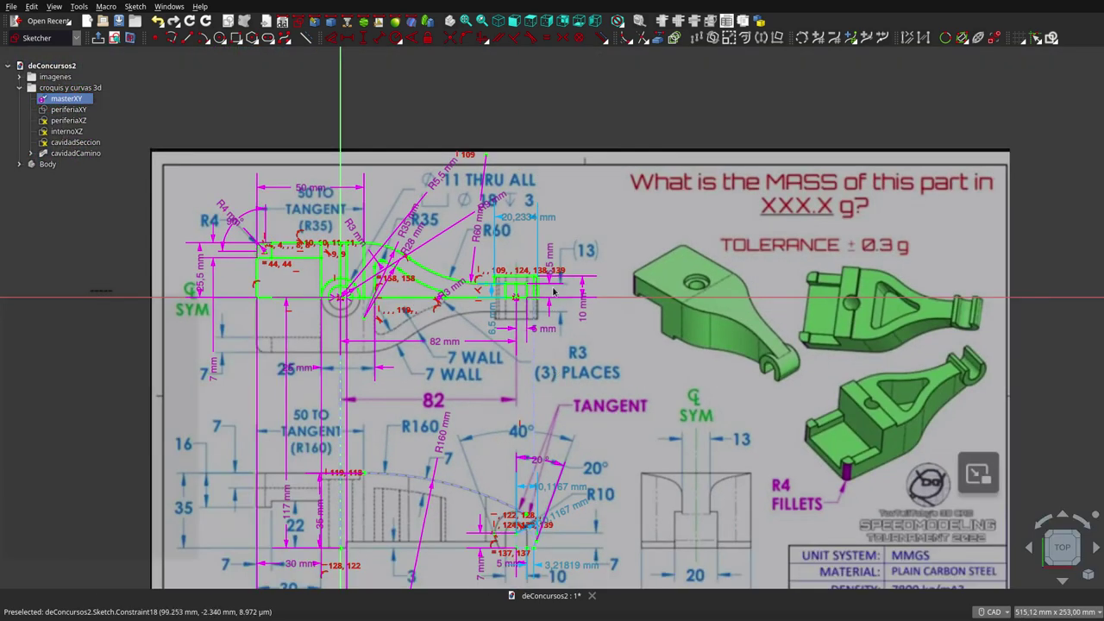
scroll(511, 276, up, 5)
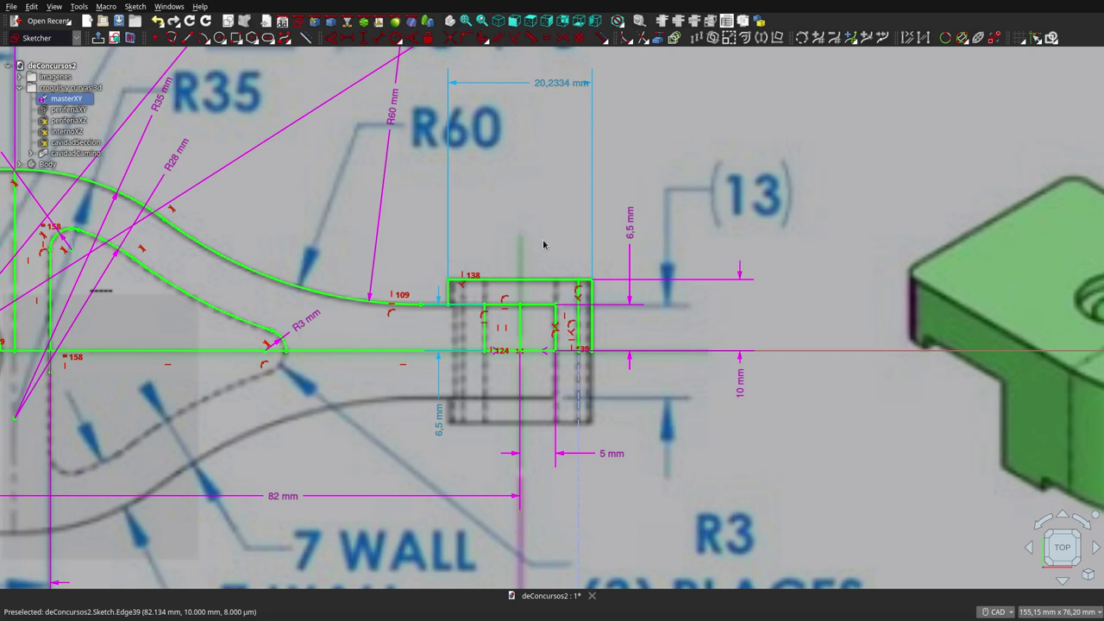
scroll(543, 245, down, 3)
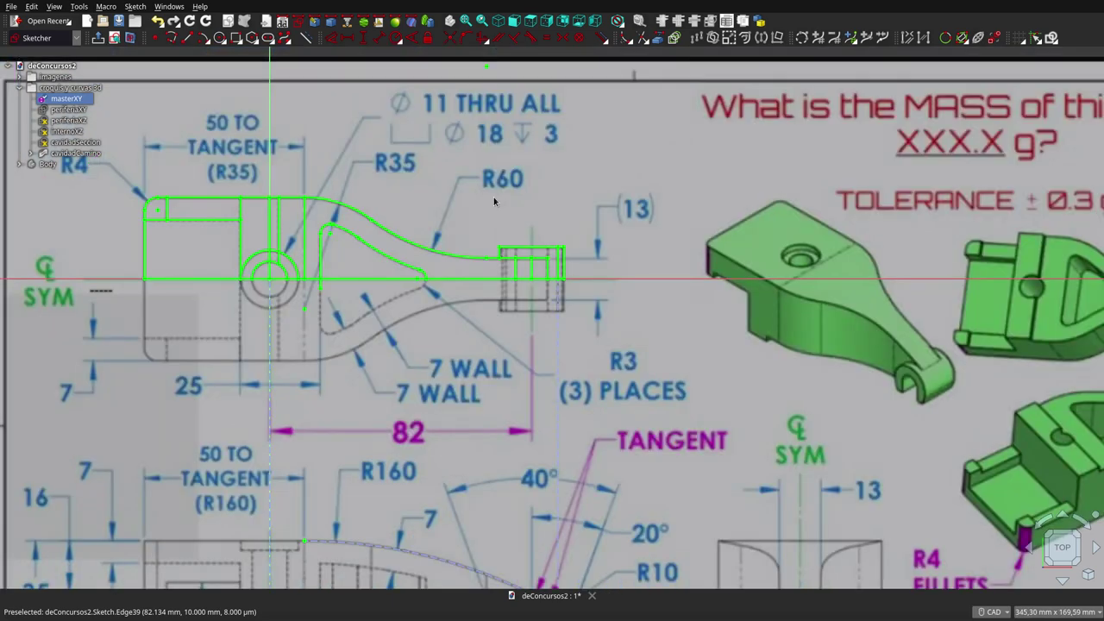
scroll(335, 288, down, 1)
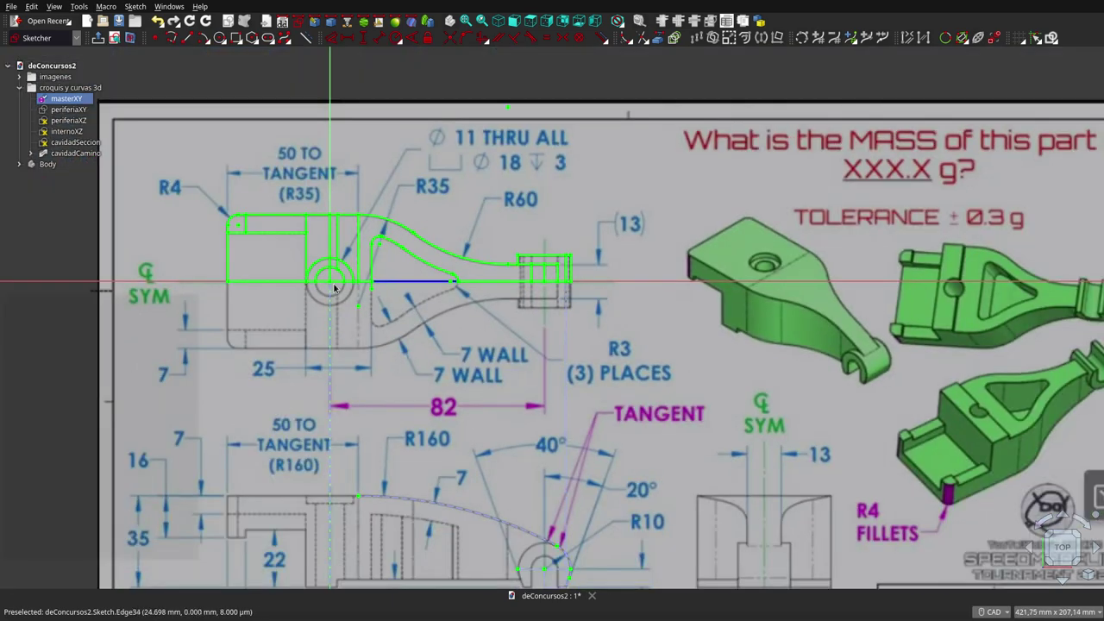
scroll(341, 287, up, 1)
scroll(345, 285, up, 3)
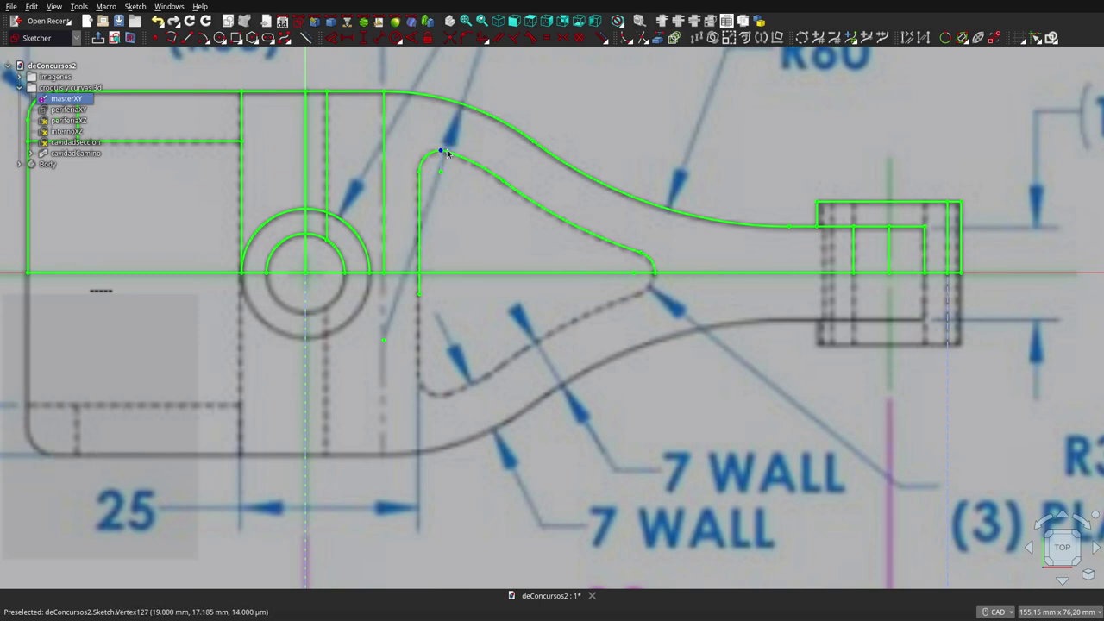
Zoom in and out across the masterXY sketch to check the cavity outline before leaving it
scroll(434, 284, down, 3)
scroll(433, 284, down, 3)
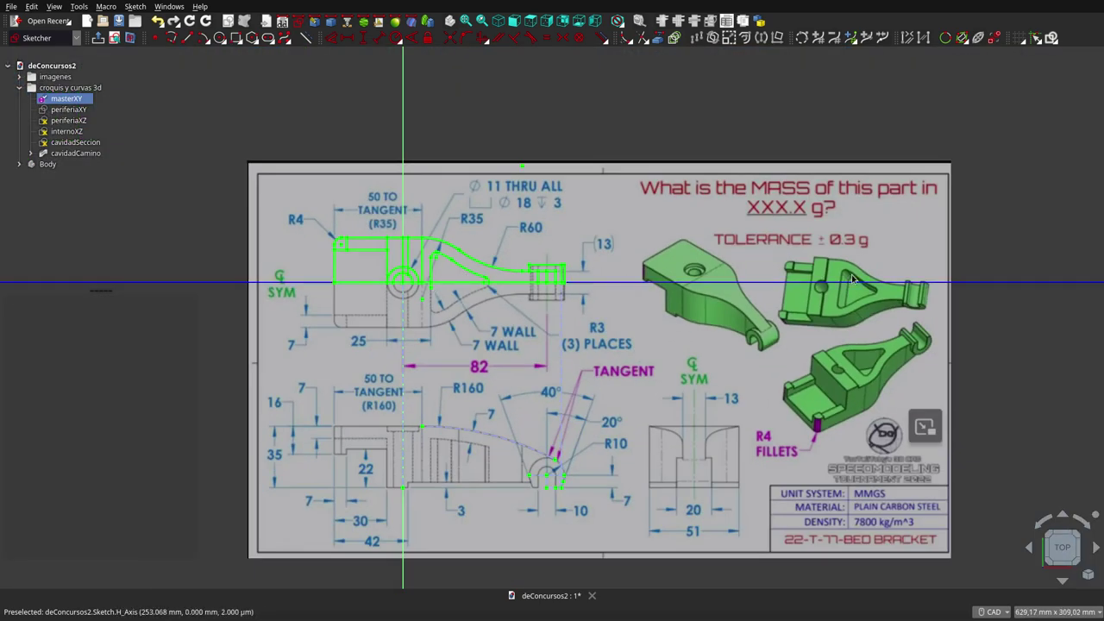
scroll(434, 284, up, 3)
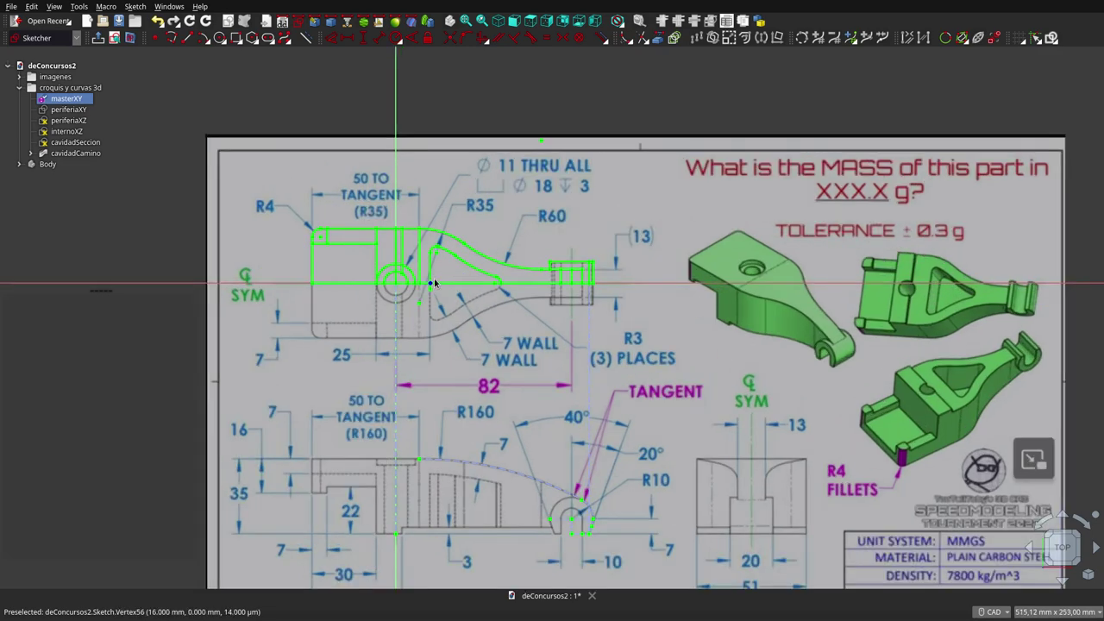
scroll(434, 285, up, 3)
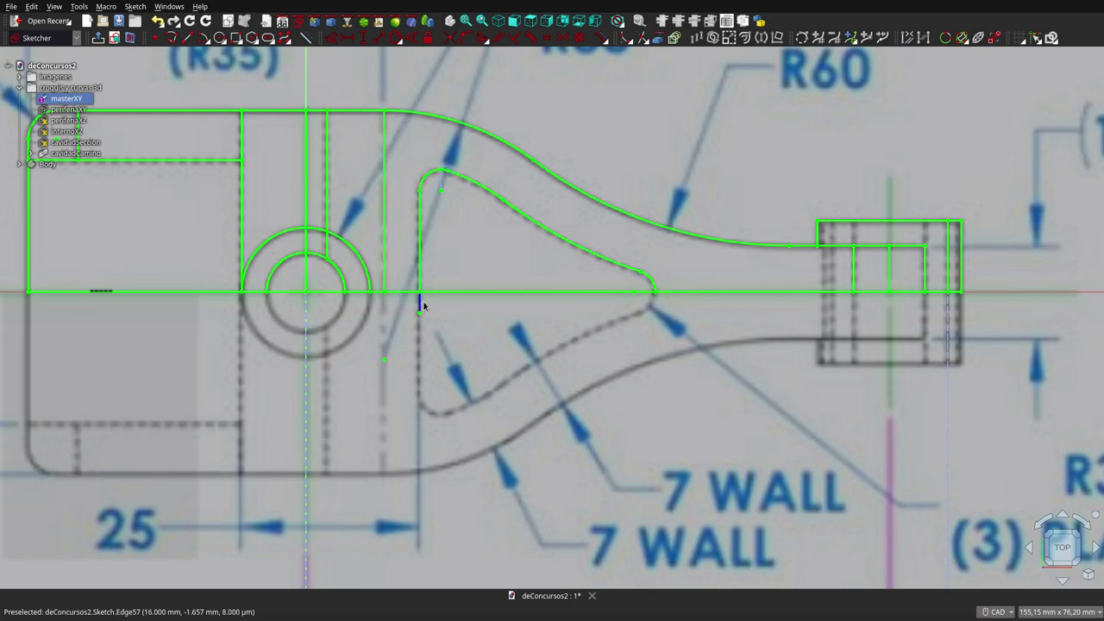
scroll(488, 207, down, 1)
scroll(488, 207, down, 2)
scroll(488, 207, down, 2)
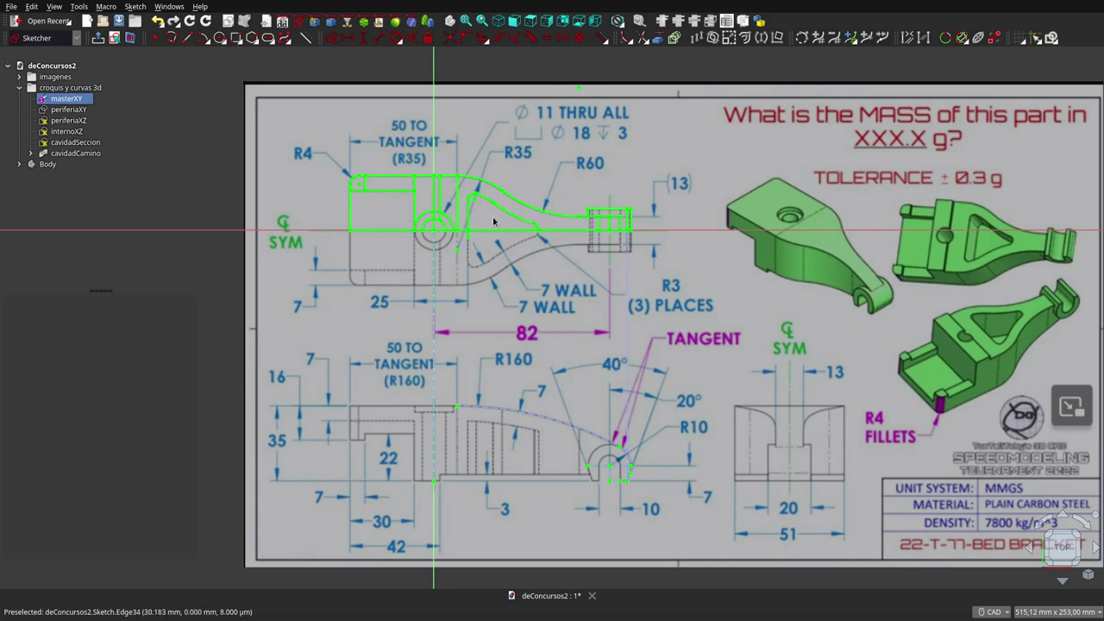
scroll(491, 221, down, 2)
scroll(487, 222, down, 2)
scroll(479, 223, up, 4)
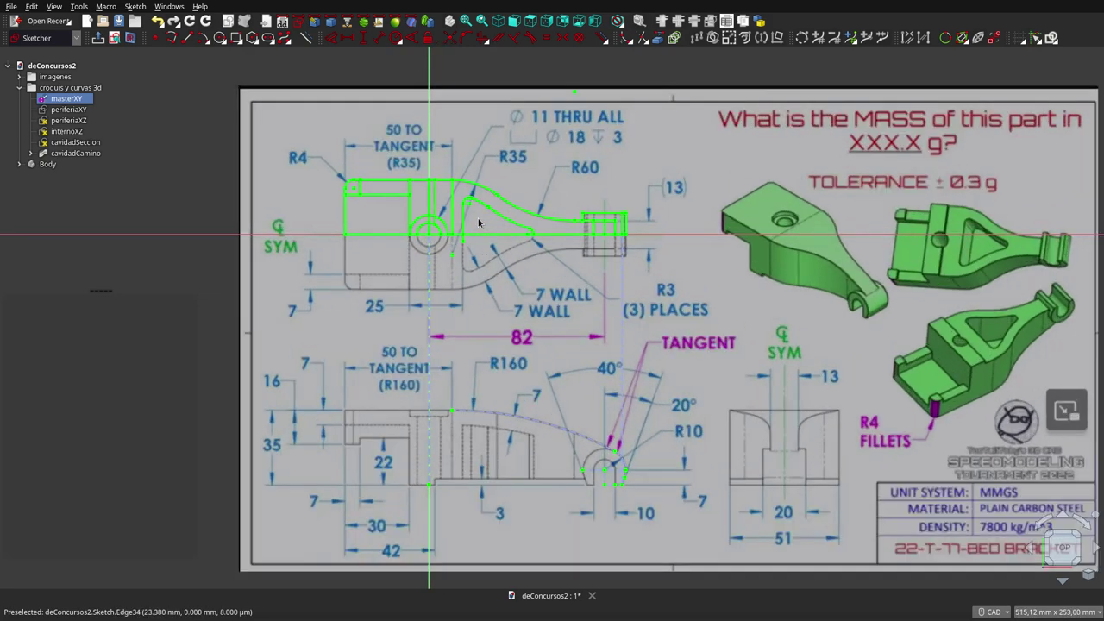
scroll(478, 223, up, 1)
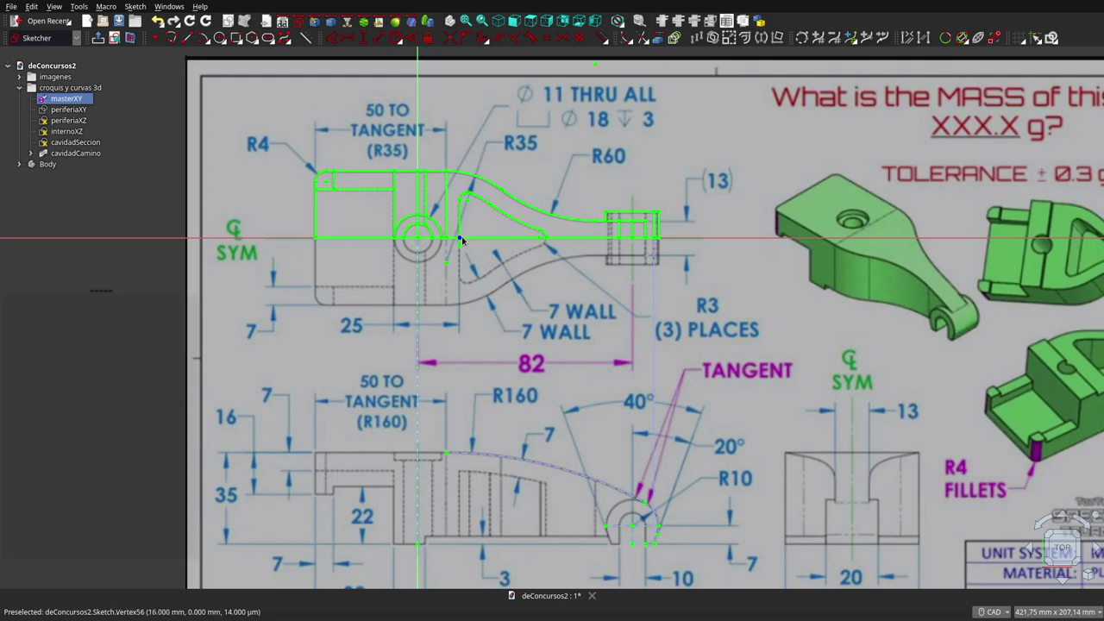
scroll(461, 242, down, 2)
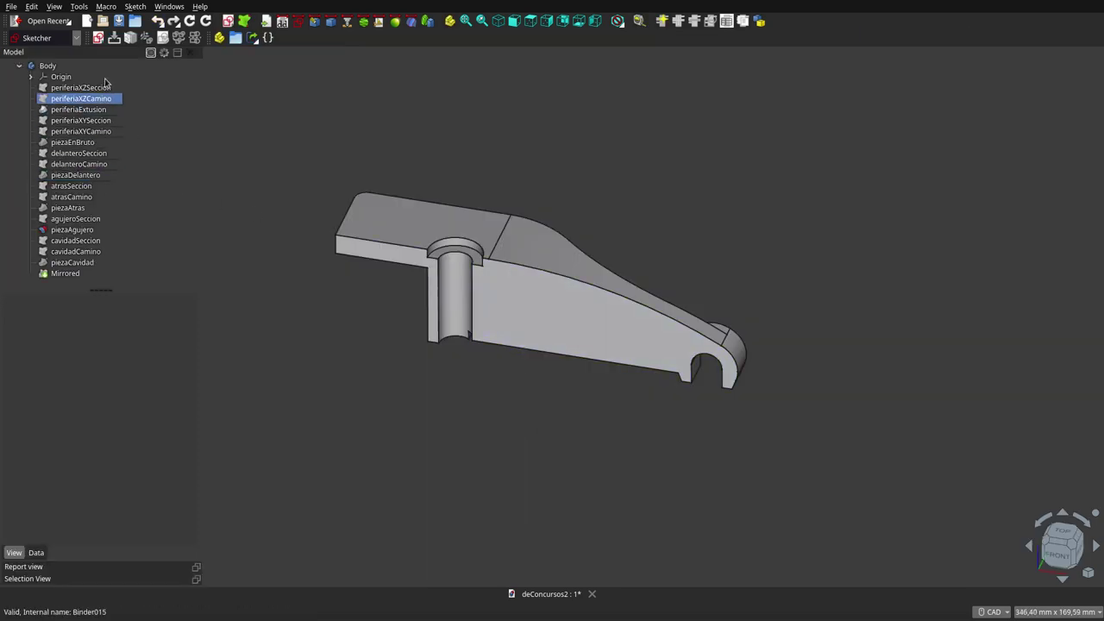
Select piezaAgujero and hide the solid, then select the cavidadSeccion cavity profile sketch
click(62, 77)
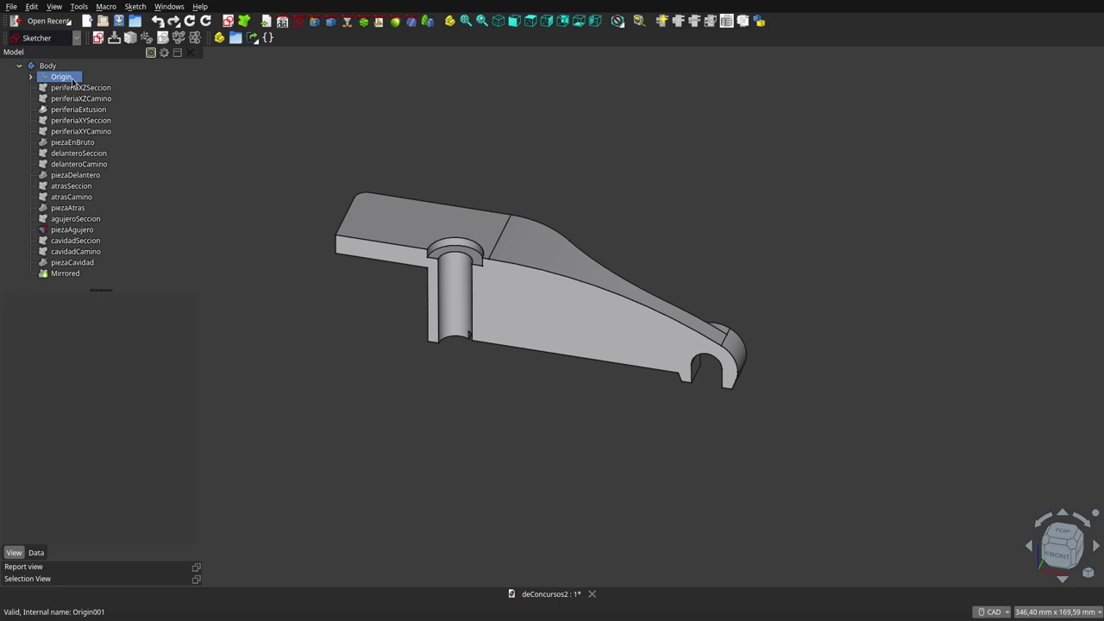
click(86, 230)
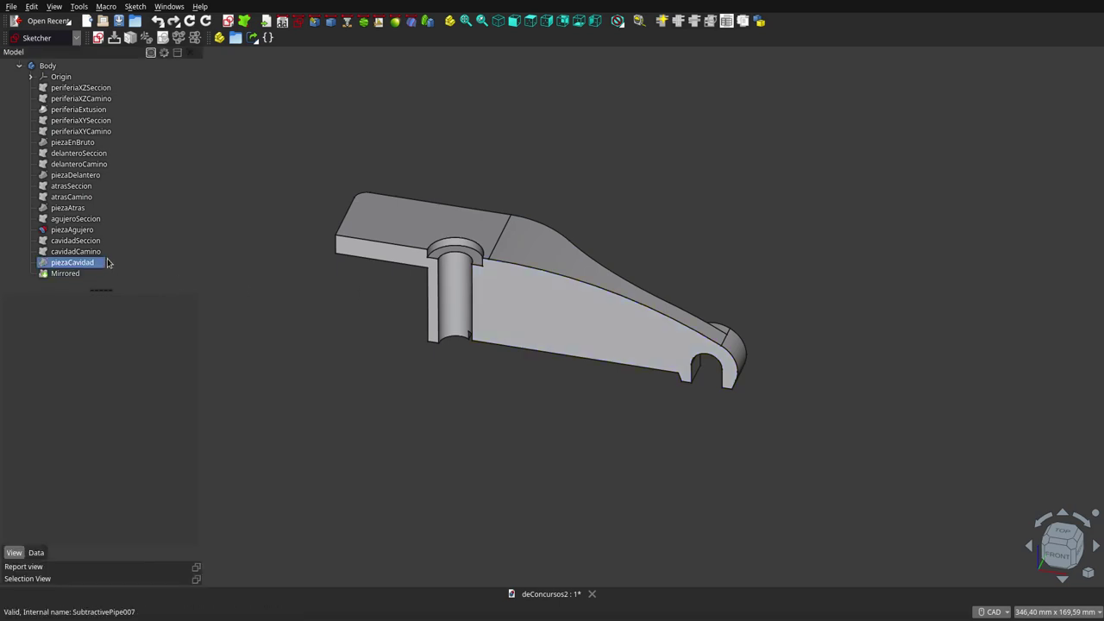
click(85, 229)
key(space)
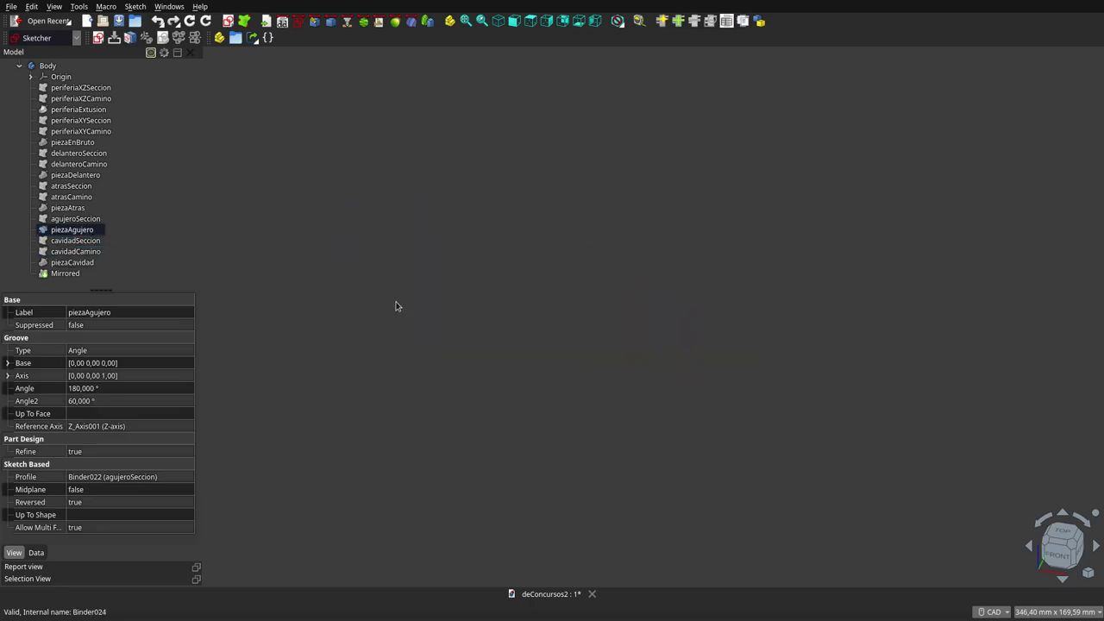
scroll(79, 138, up, 2)
scroll(78, 136, up, 2)
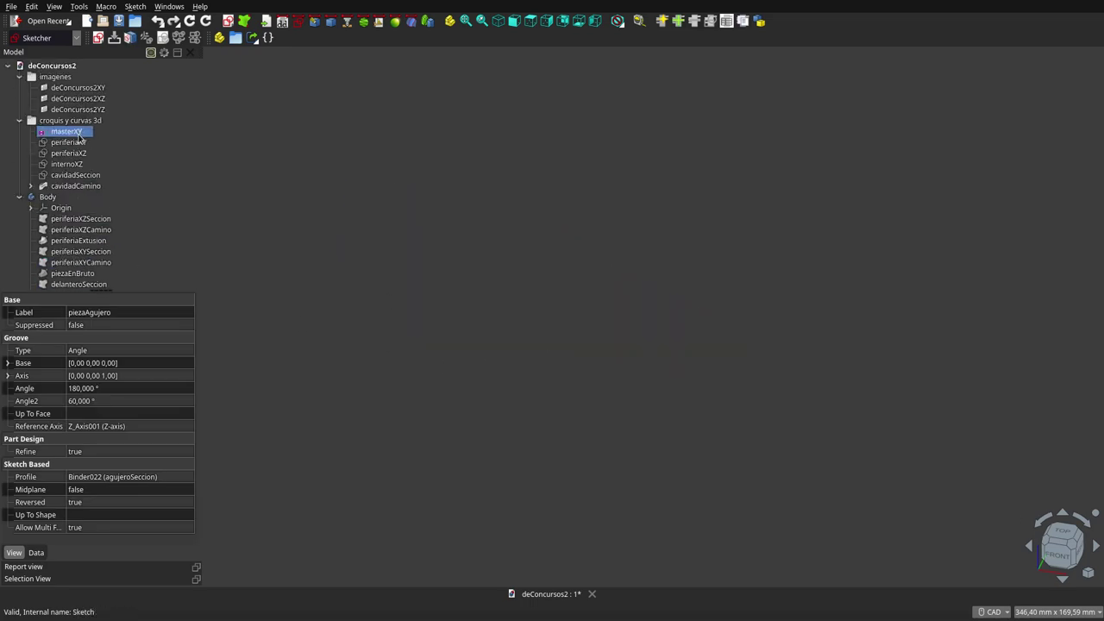
click(79, 177)
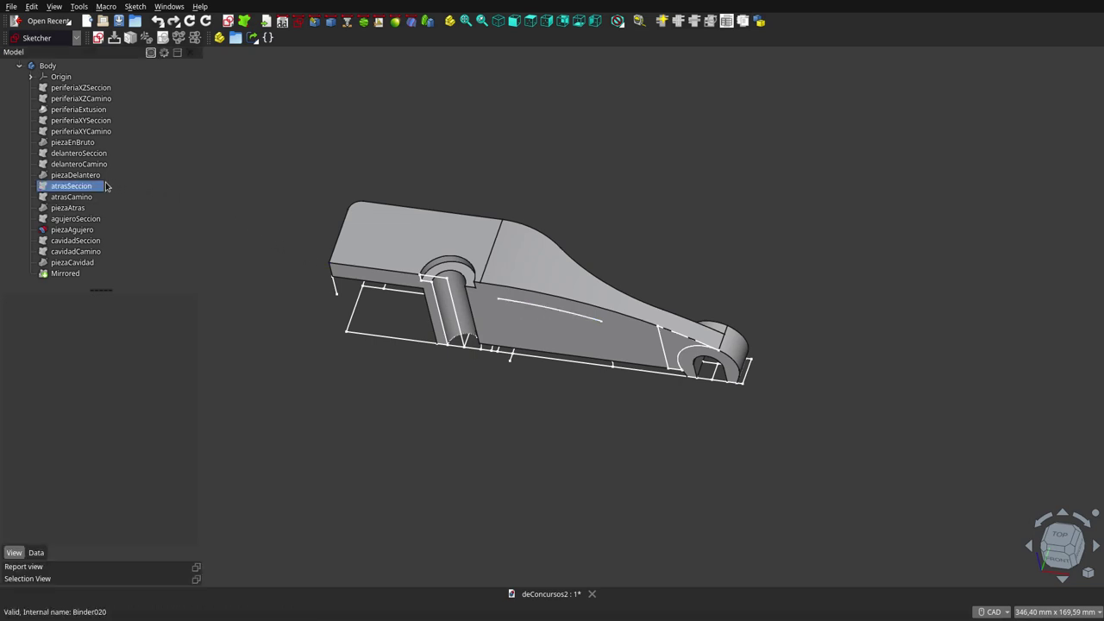
Select piezaCavidad and inspect the swept cavity from side, front and 3D angles
click(72, 262)
mouse_move(511, 352)
middle_down()
mouse_move(524, 396)
mouse_move(541, 392)
mouse_move(561, 370)
mouse_move(568, 314)
mouse_move(552, 326)
mouse_move(540, 396)
mouse_move(461, 416)
mouse_move(450, 404)
mouse_move(647, 289)
mouse_move(503, 395)
middle_up()
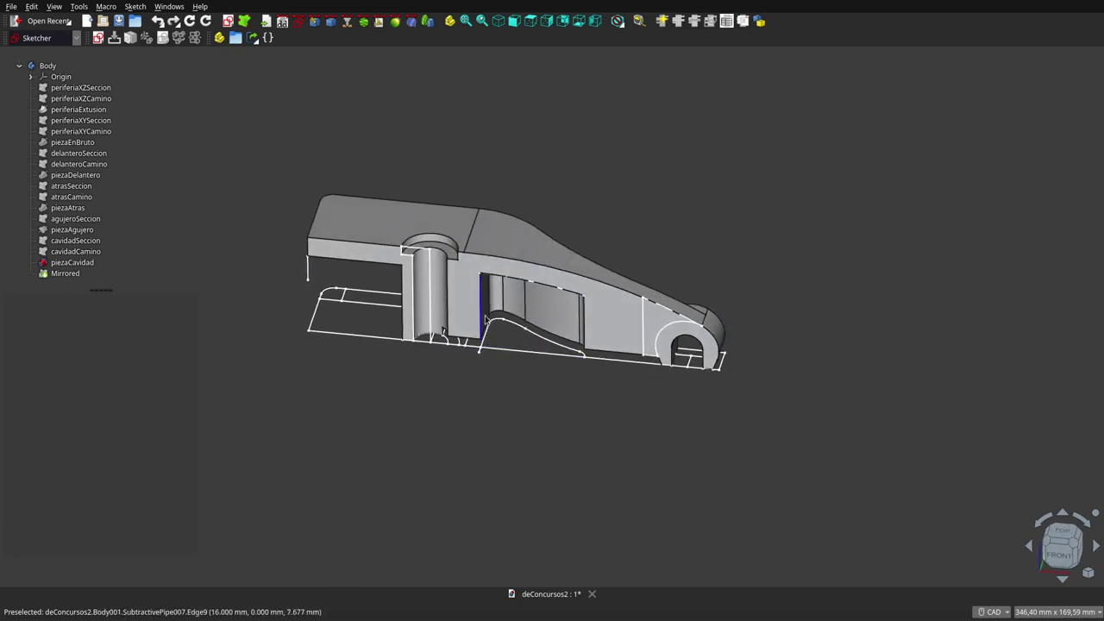
middle_drag(557, 337, 552, 312)
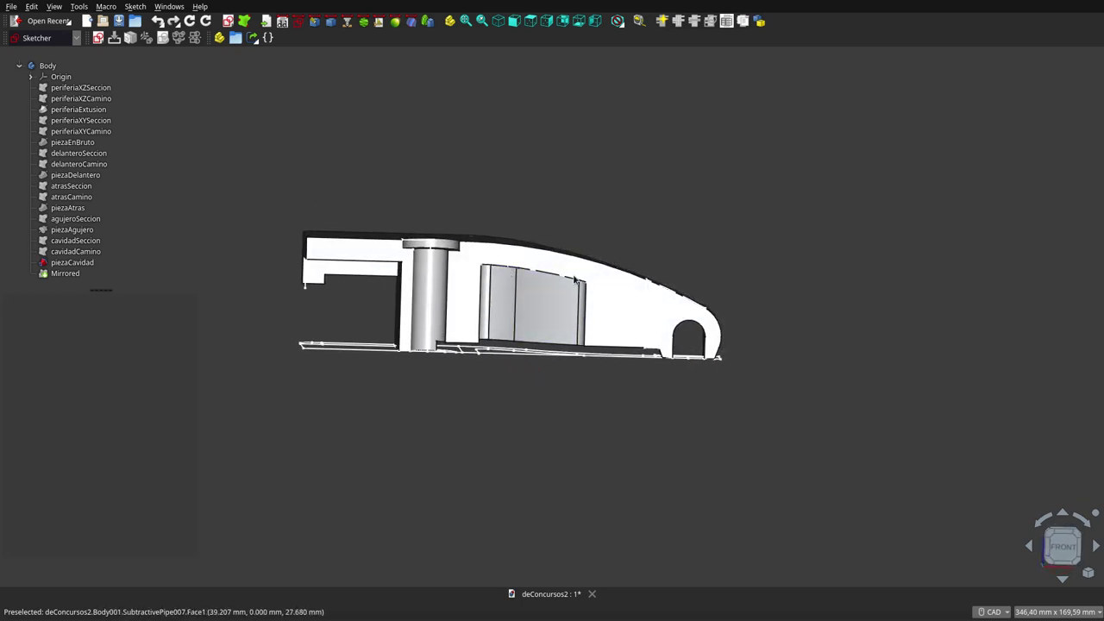
mouse_move(667, 182)
middle_down()
mouse_move(585, 209)
mouse_move(566, 230)
middle_up()
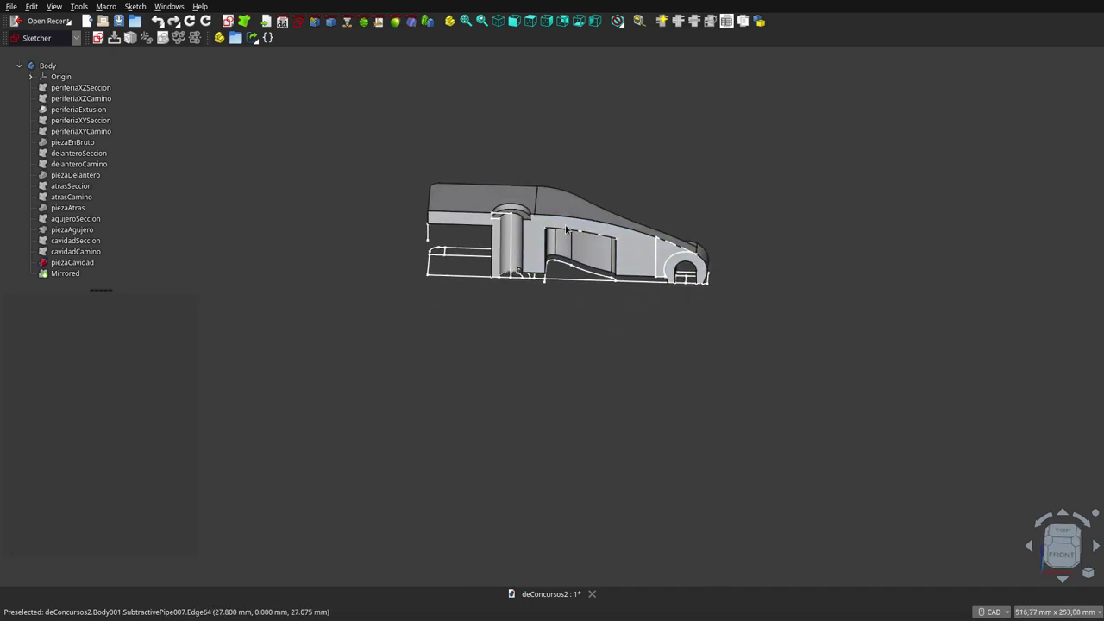
scroll(556, 223, up, 4)
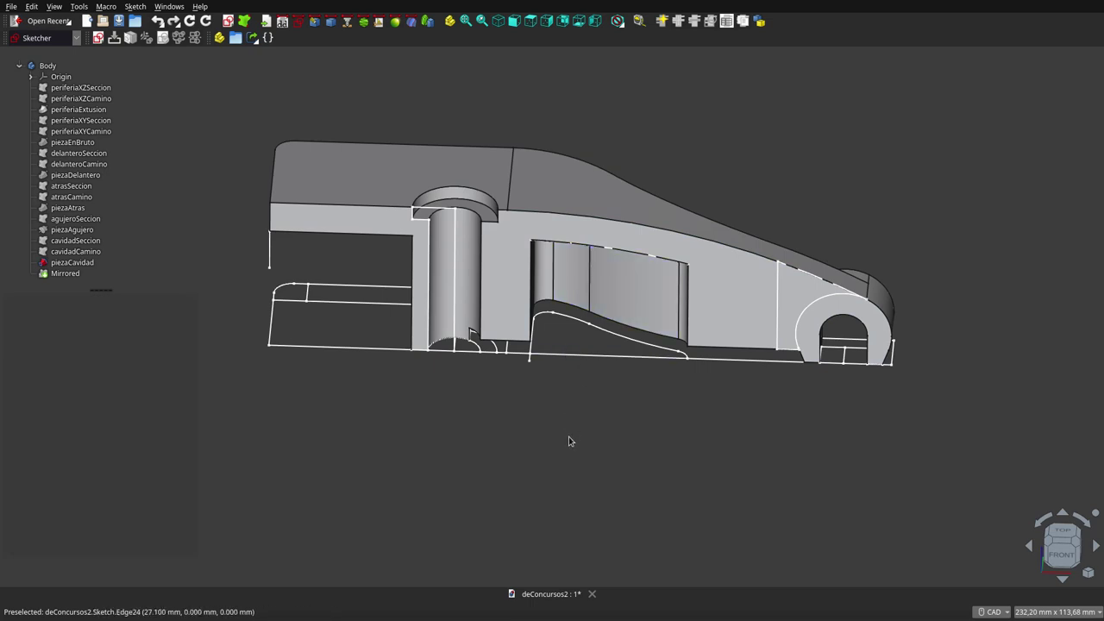
scroll(77, 147, up, 4)
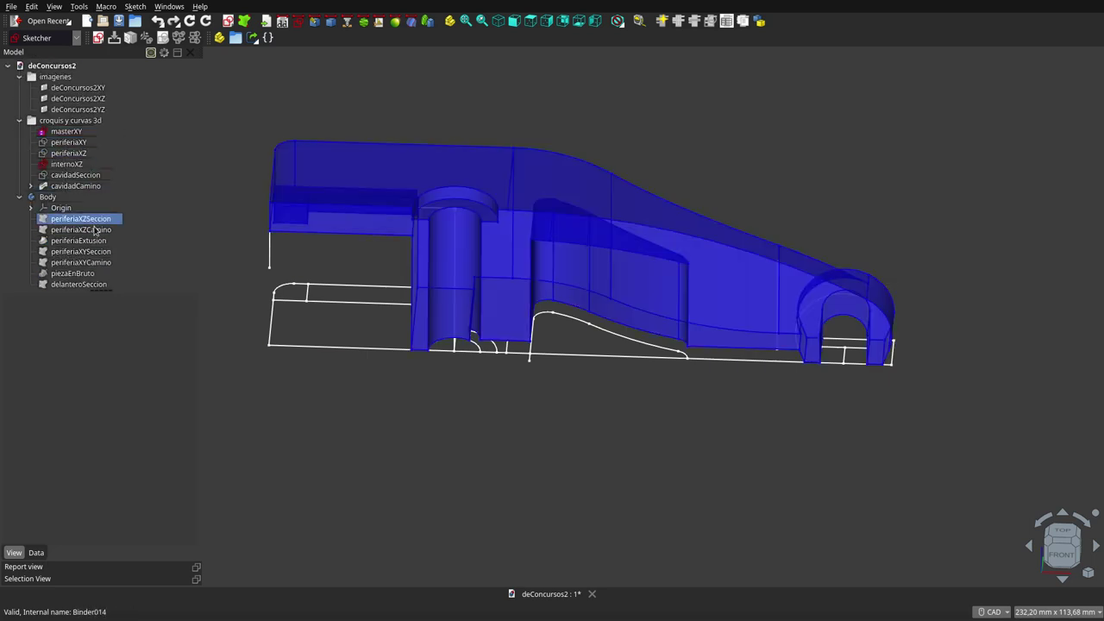
With the Body solid hidden, orbit the sketch wireframes and highlight the cavidadSeccion profile
click(56, 199)
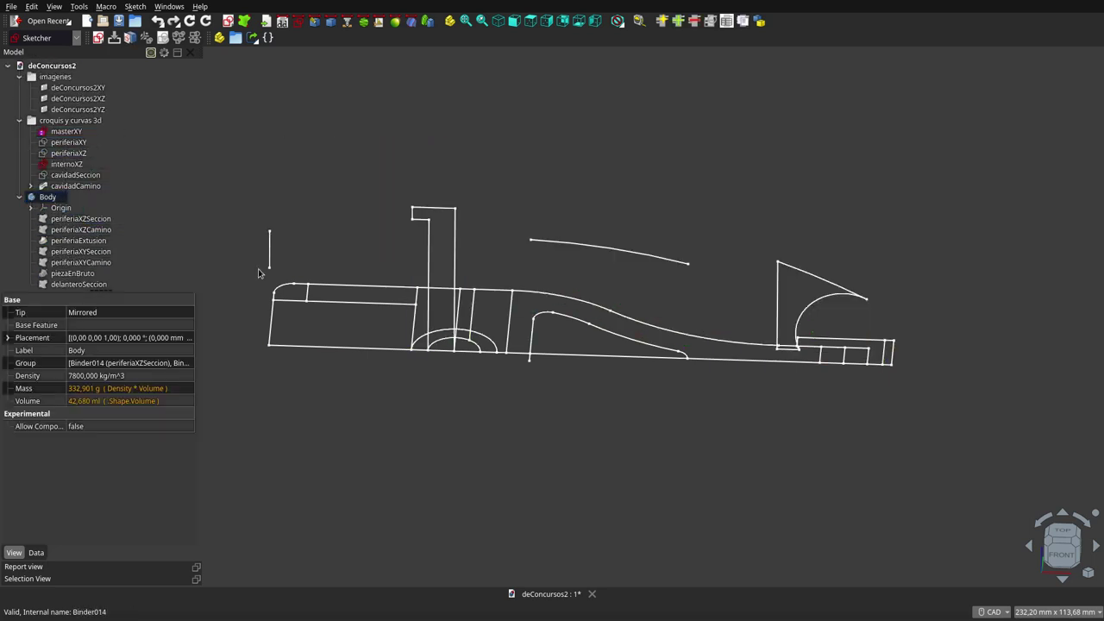
mouse_move(567, 288)
middle_down()
mouse_move(567, 333)
mouse_move(559, 296)
mouse_move(569, 253)
mouse_move(584, 251)
mouse_move(535, 267)
middle_up()
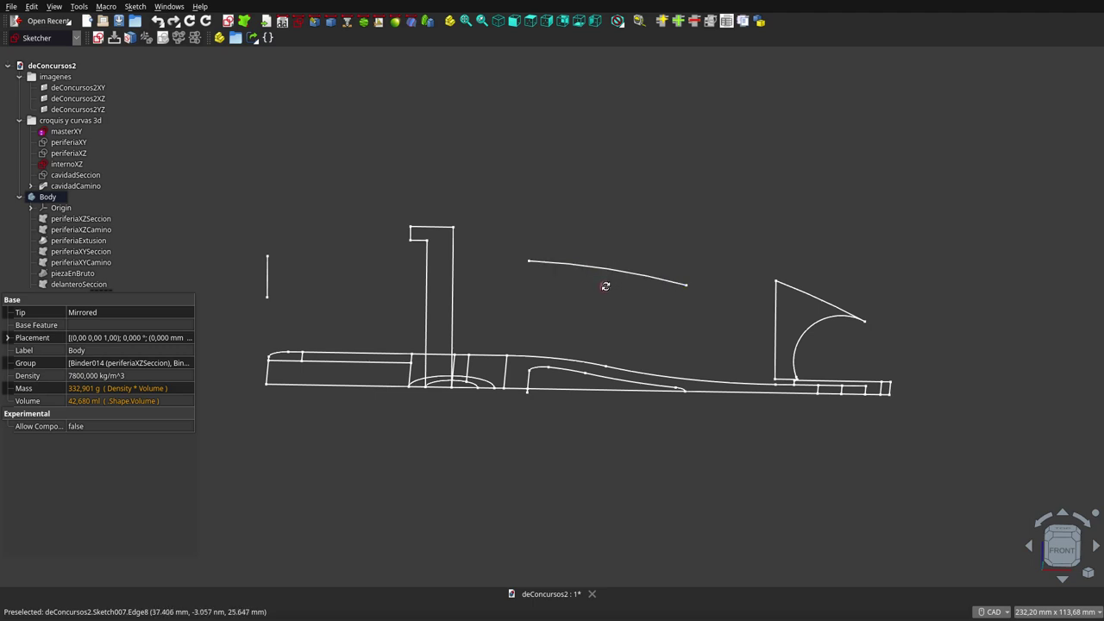
mouse_move(605, 285)
middle_down()
mouse_move(610, 362)
mouse_move(591, 367)
middle_up()
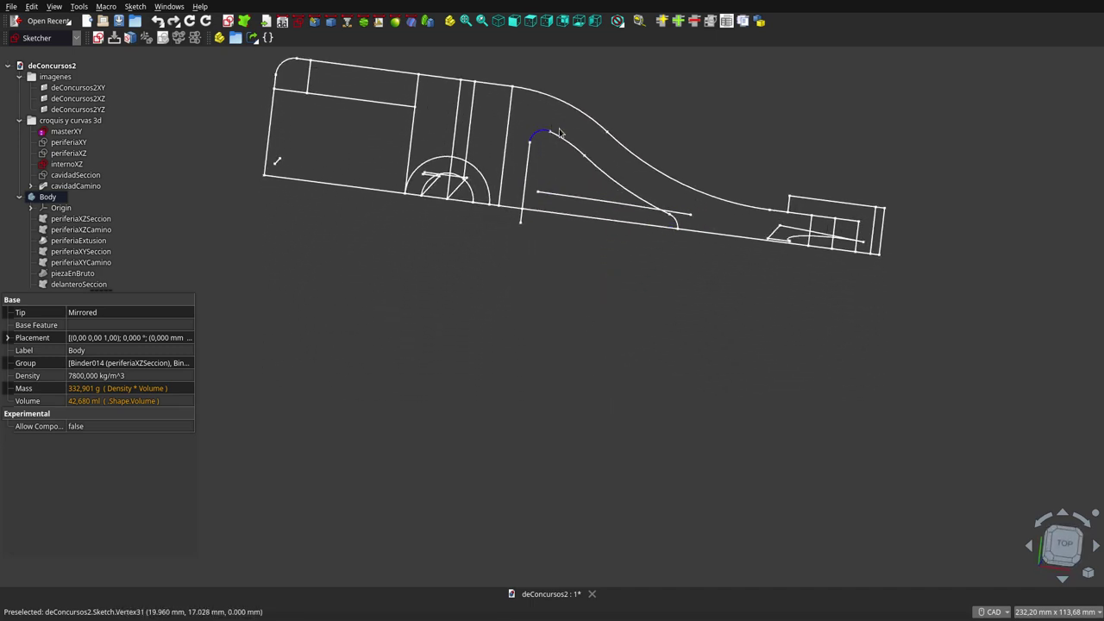
scroll(632, 316, down, 1)
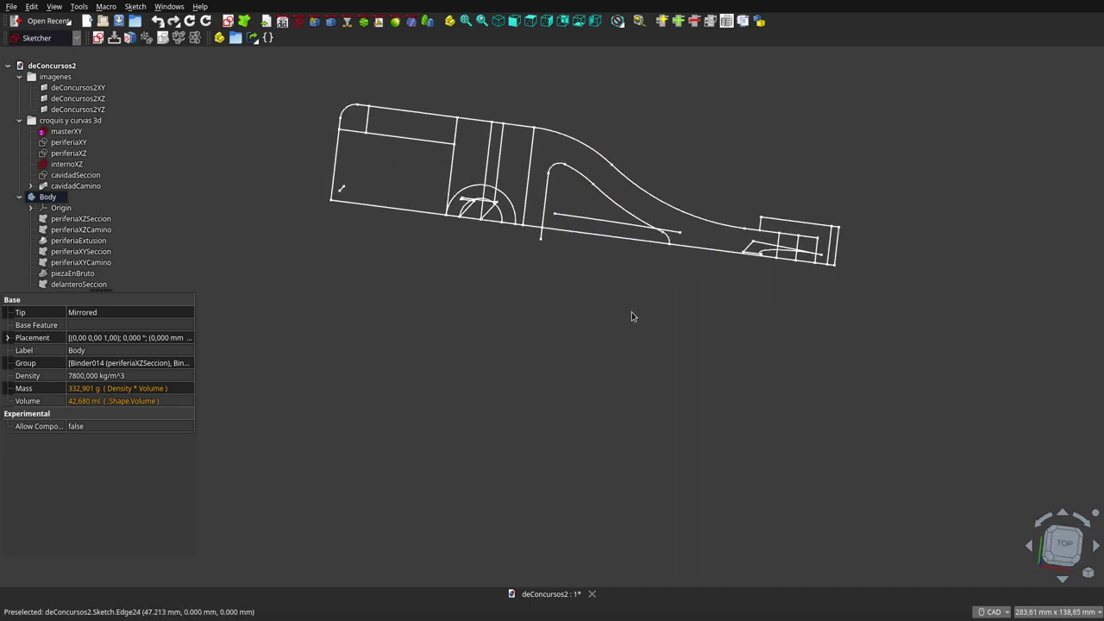
click(75, 175)
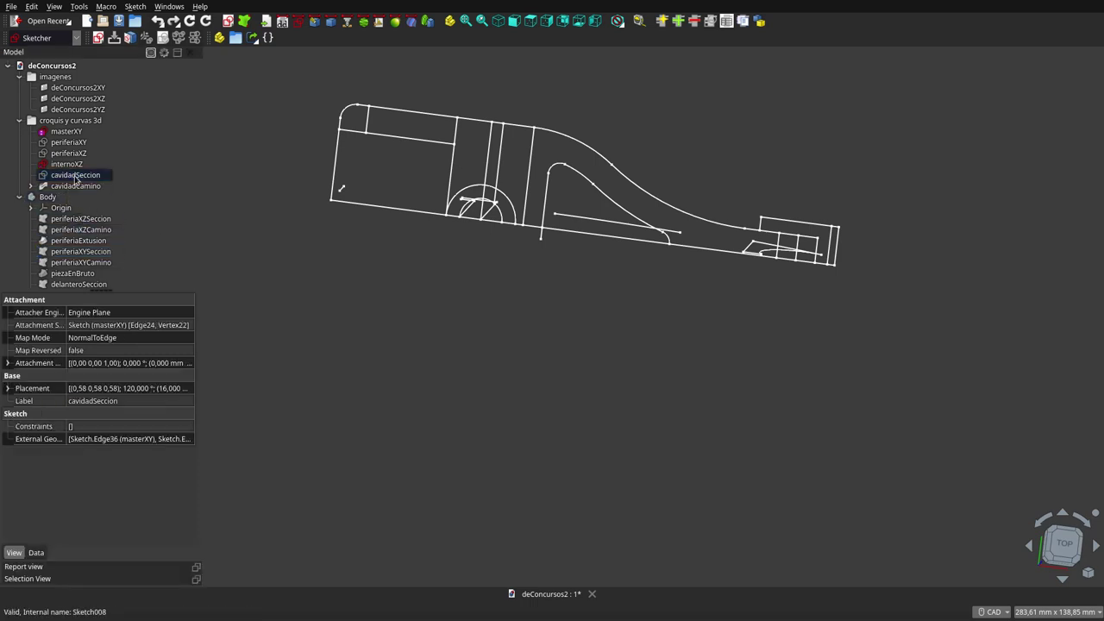
mouse_move(555, 338)
middle_down()
mouse_move(595, 230)
mouse_move(626, 277)
middle_up()
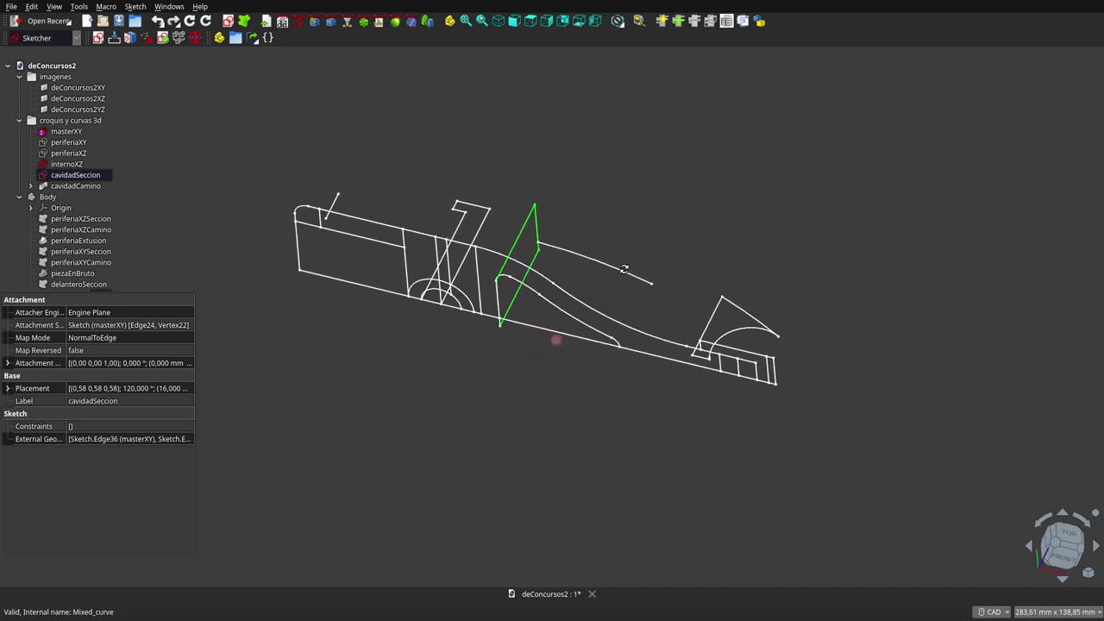
scroll(76, 241, down, 4)
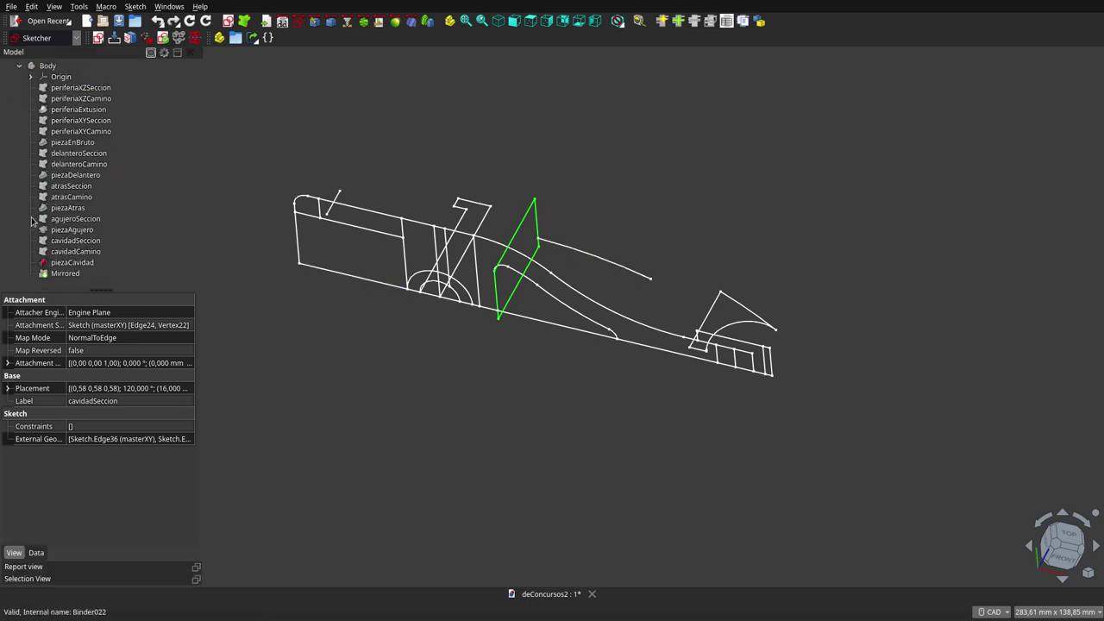
click(81, 230)
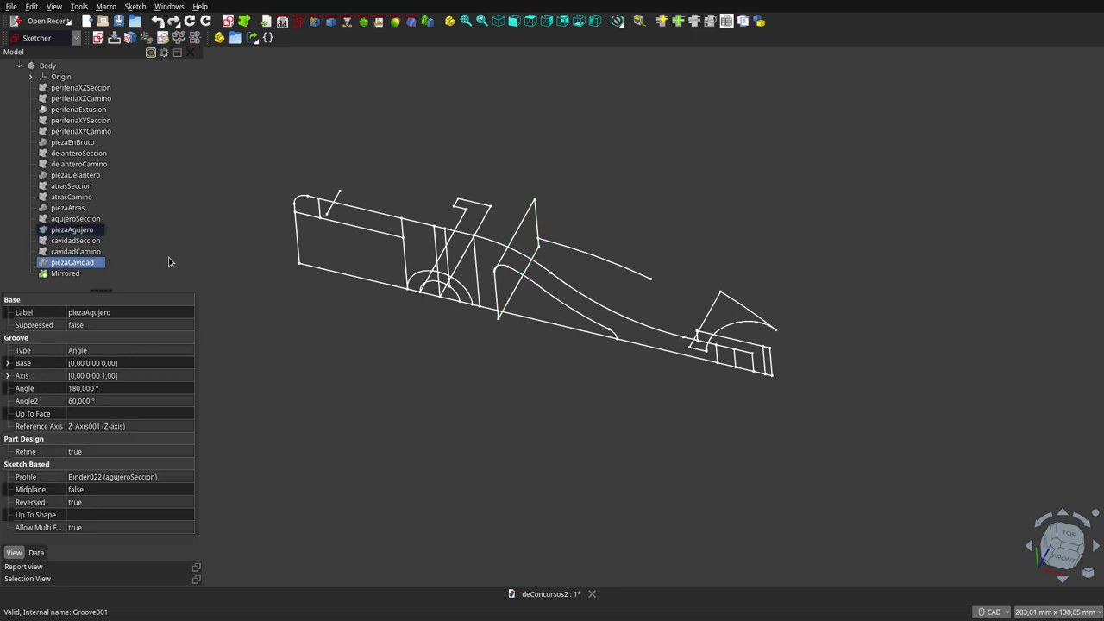
click(41, 67)
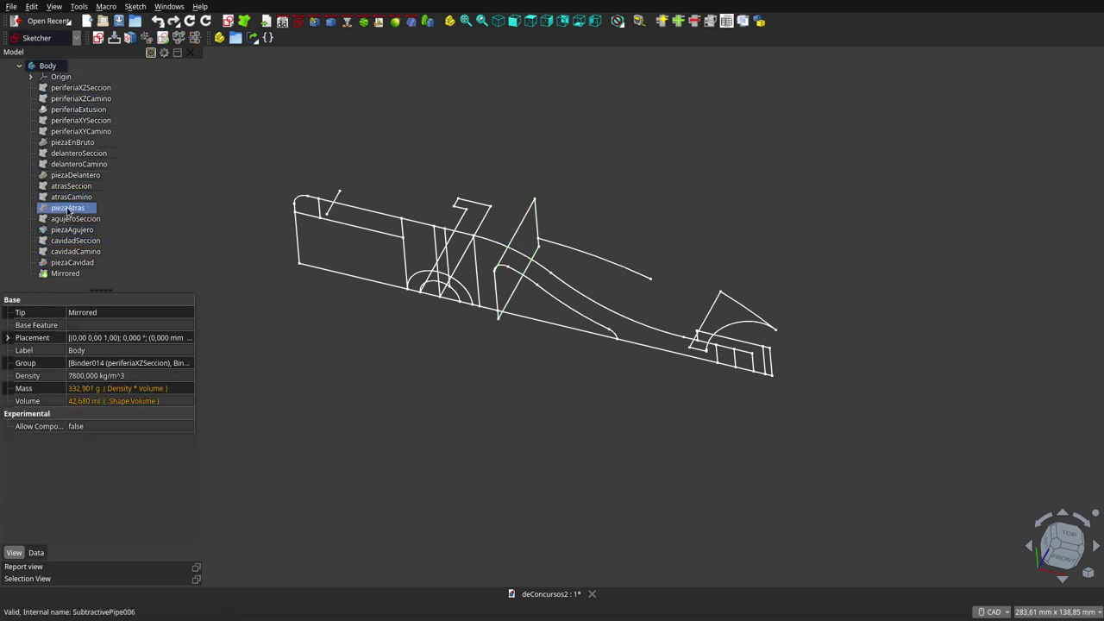
click(72, 230)
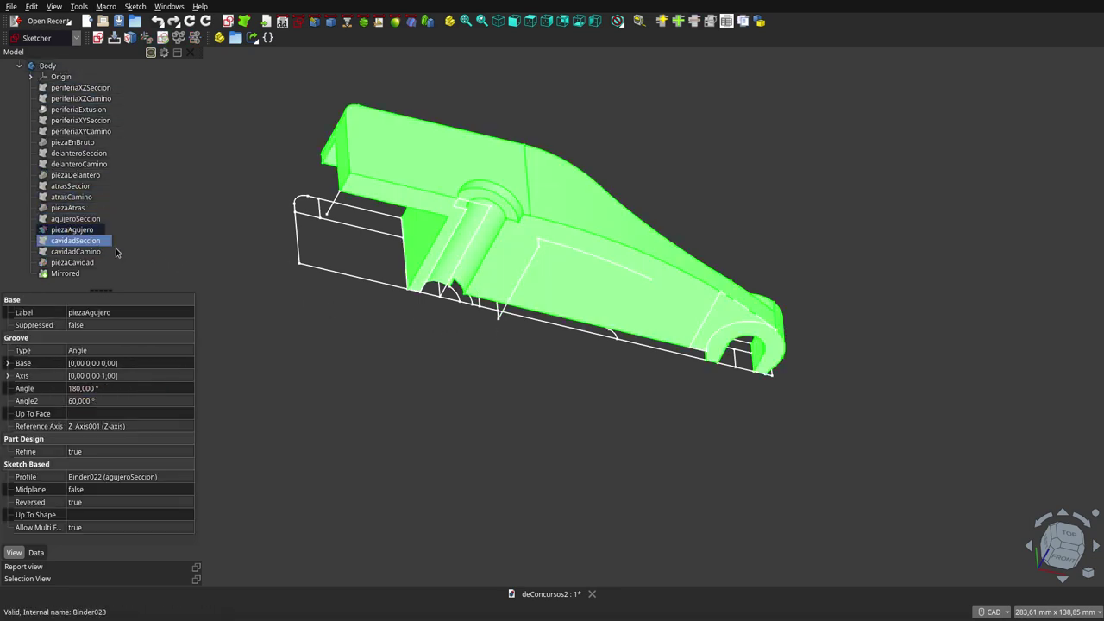
click(510, 382)
mouse_move(509, 382)
middle_down()
mouse_move(531, 396)
mouse_move(457, 332)
mouse_move(504, 353)
middle_up()
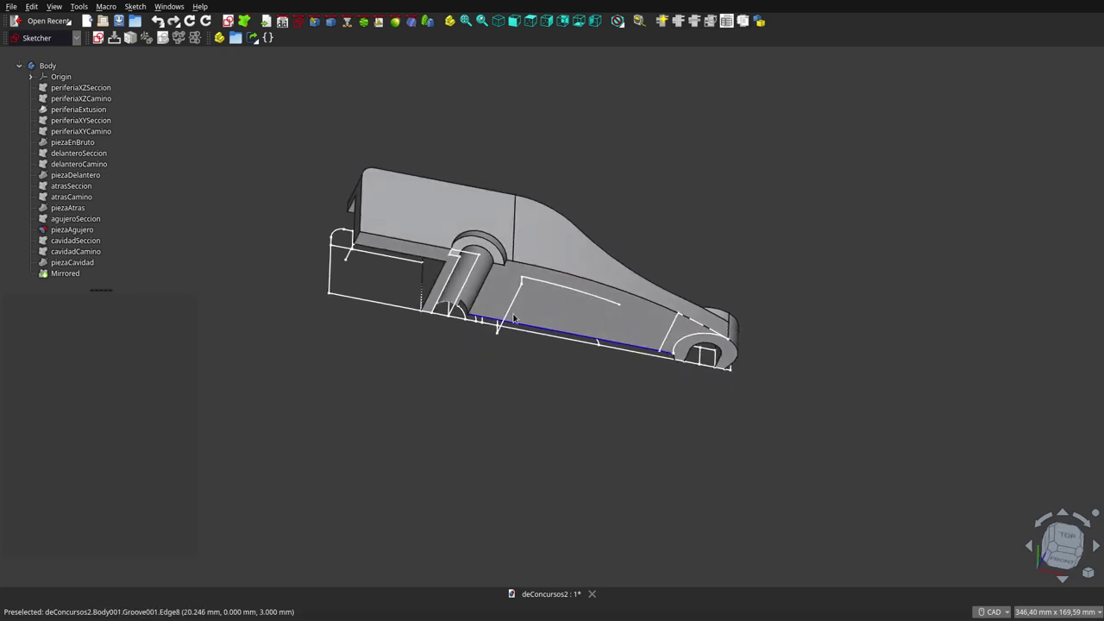
scroll(516, 293, up, 3)
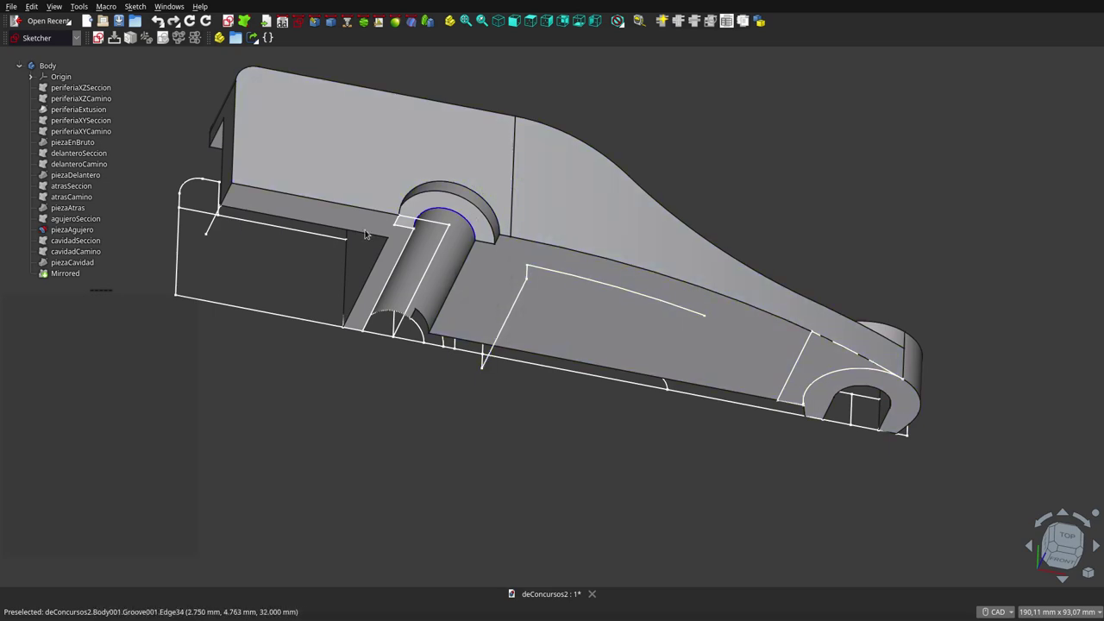
click(79, 232)
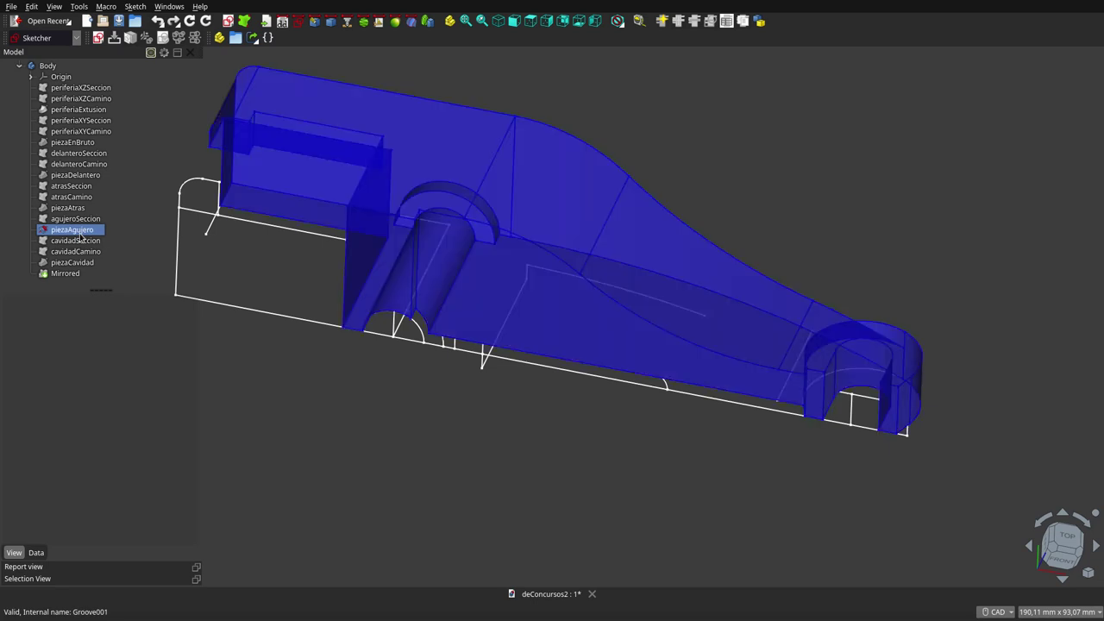
click(48, 66)
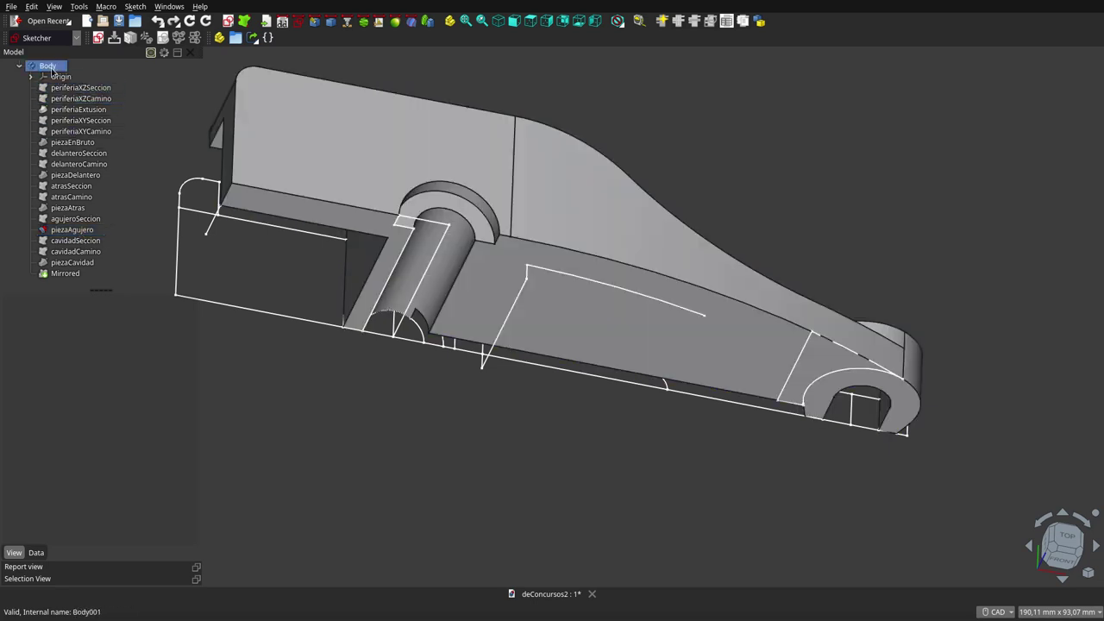
key(space)
scroll(78, 130, up, 4)
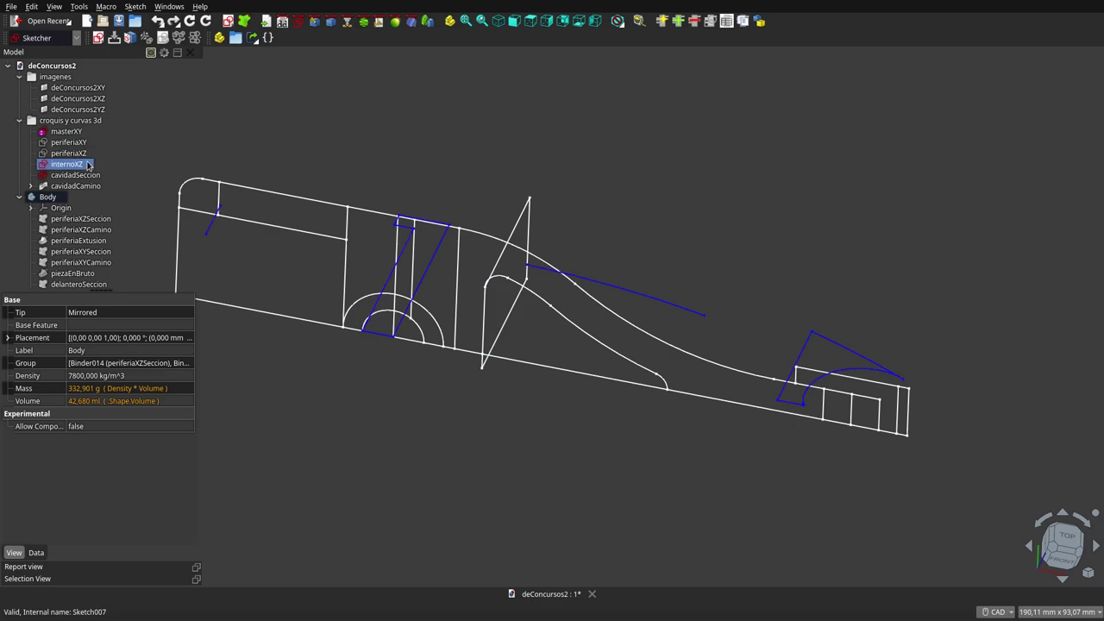
Compare the wireframe sketches in front and isometric views
key(1)
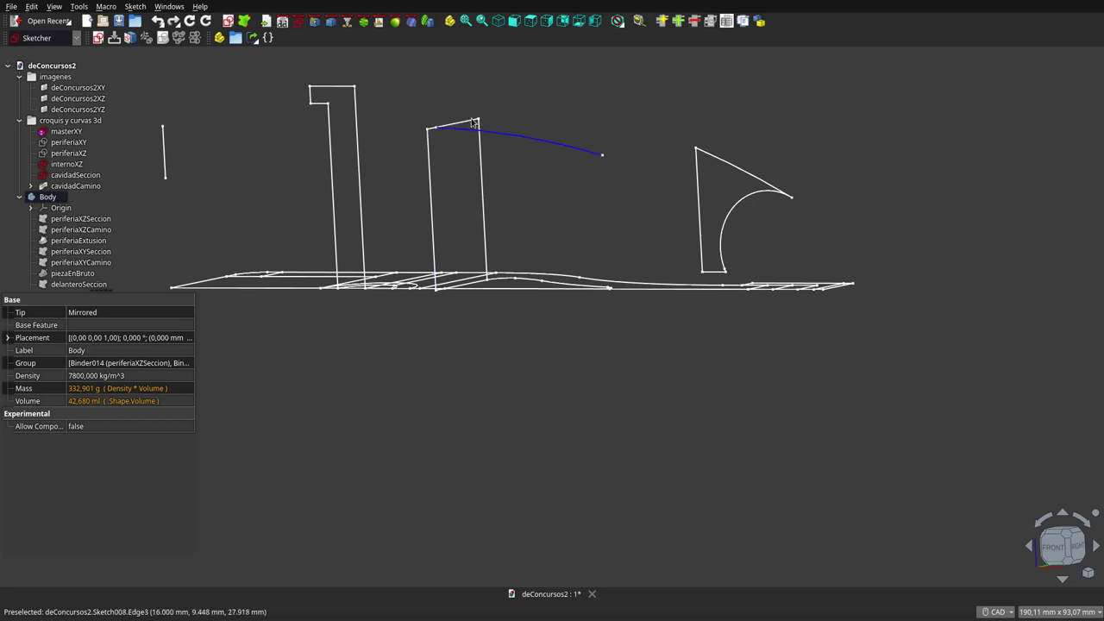
key(0)
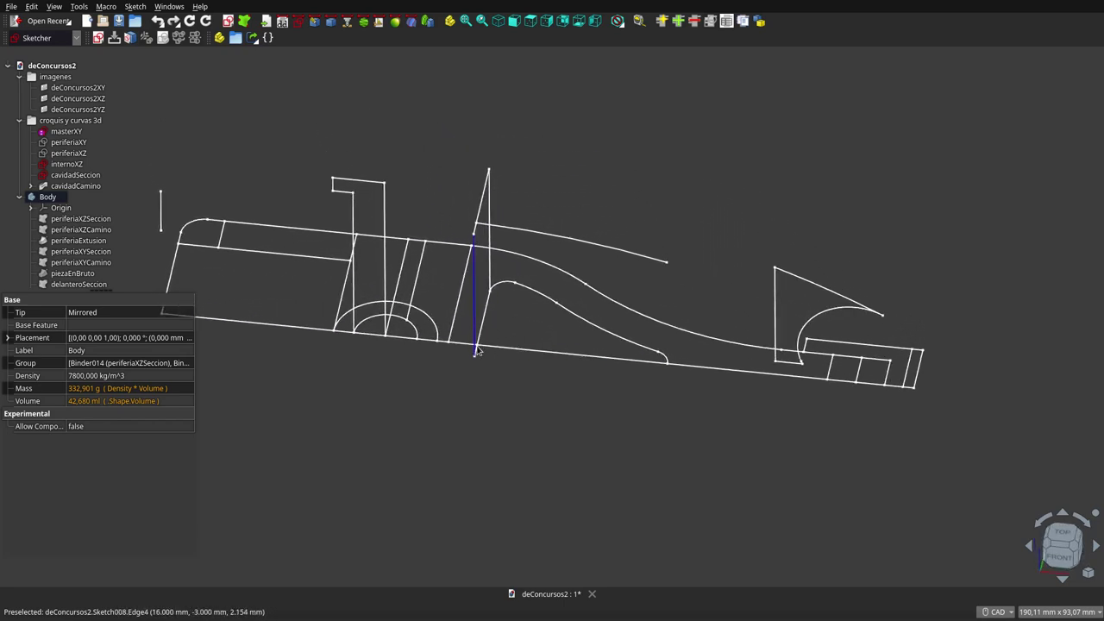
middle_drag(547, 347, 492, 335)
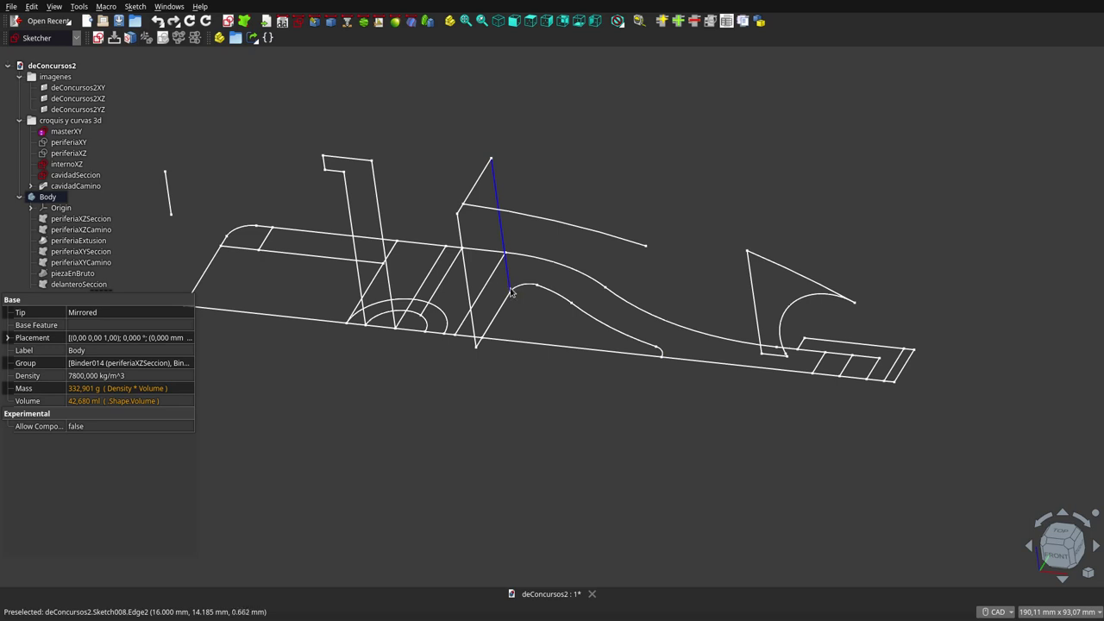
key(1)
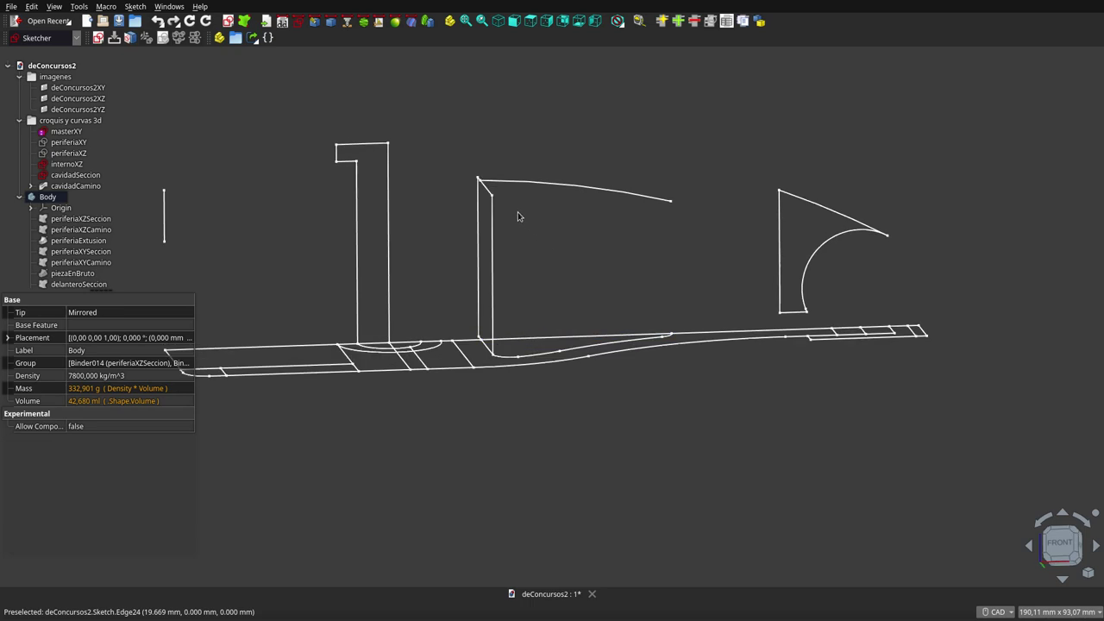
key(0)
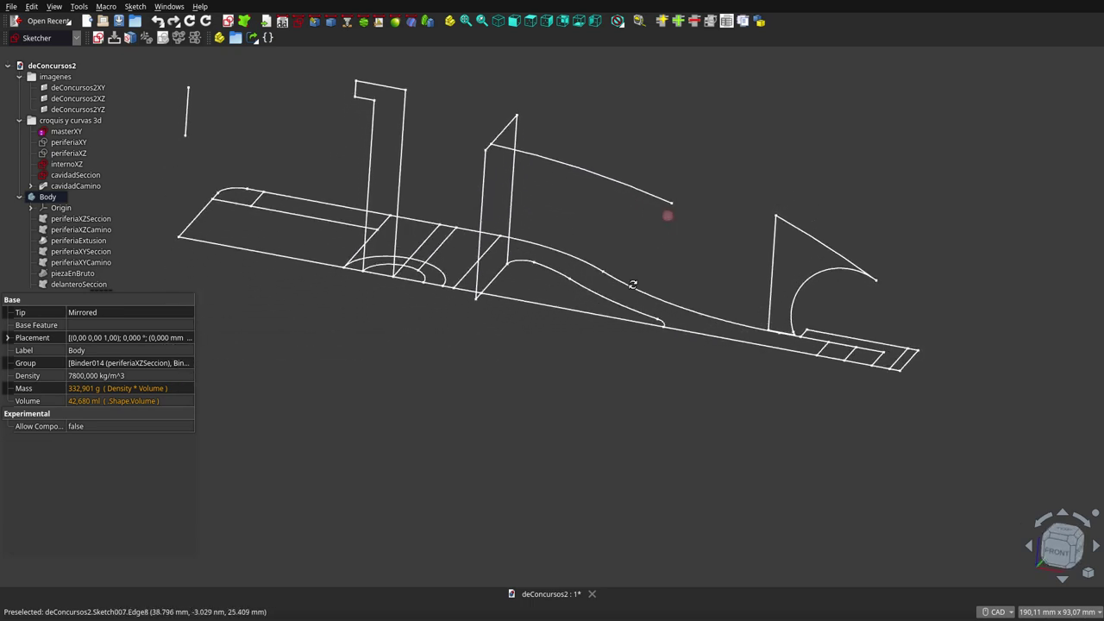
scroll(650, 327, down, 2)
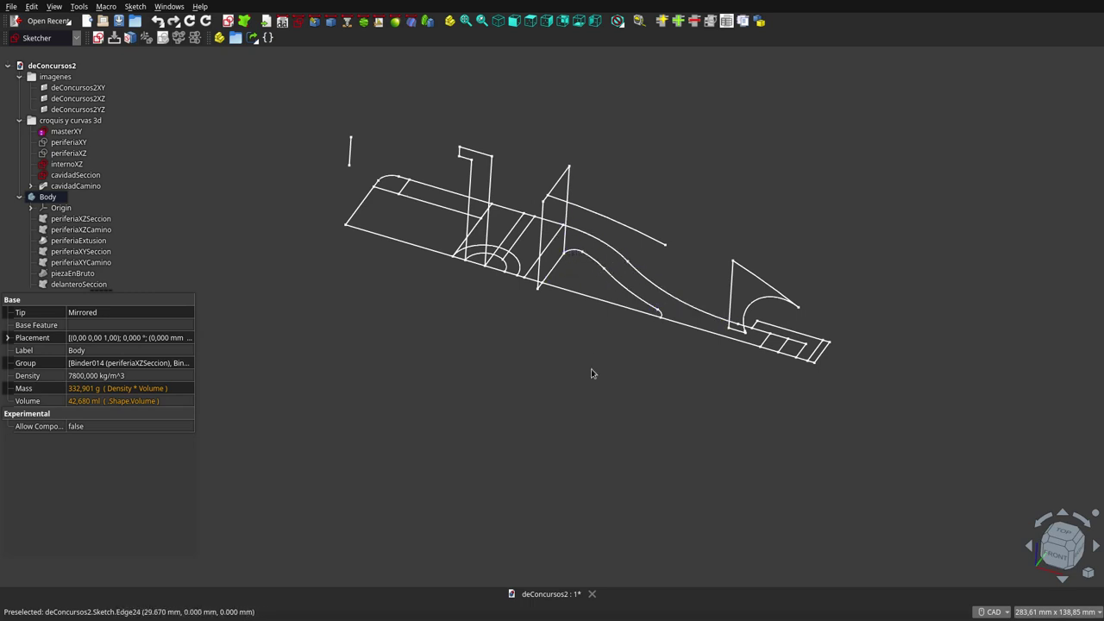
key(1)
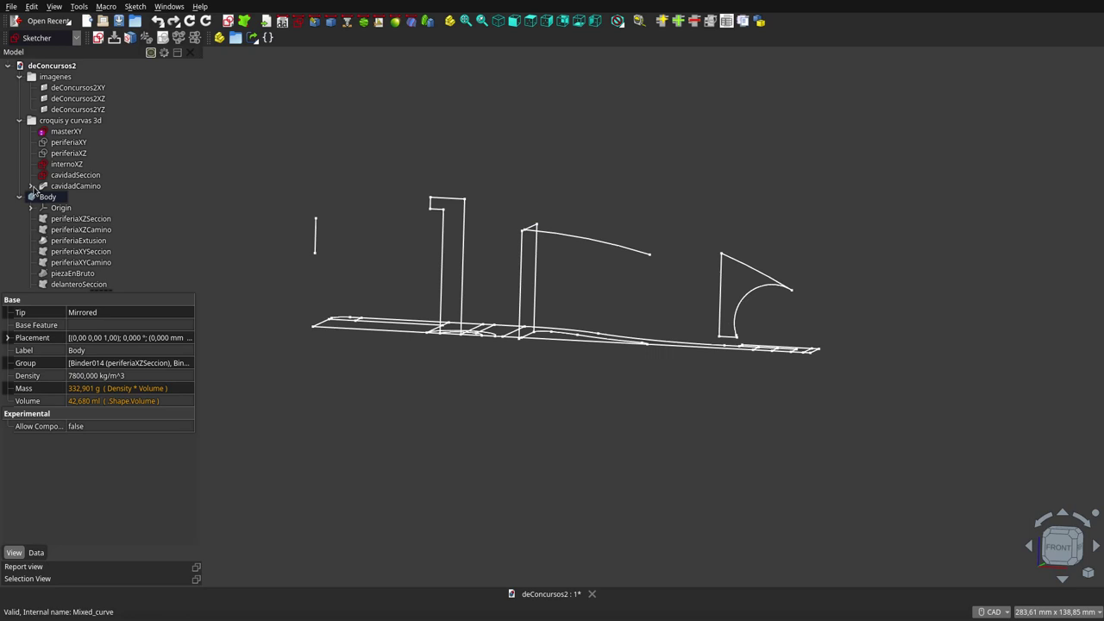
Expand cavidadCamino to show its two sketches, then select and deselect a curved masterXY edge
click(32, 186)
mouse_move(526, 356)
middle_down()
mouse_move(521, 376)
mouse_move(544, 326)
middle_up()
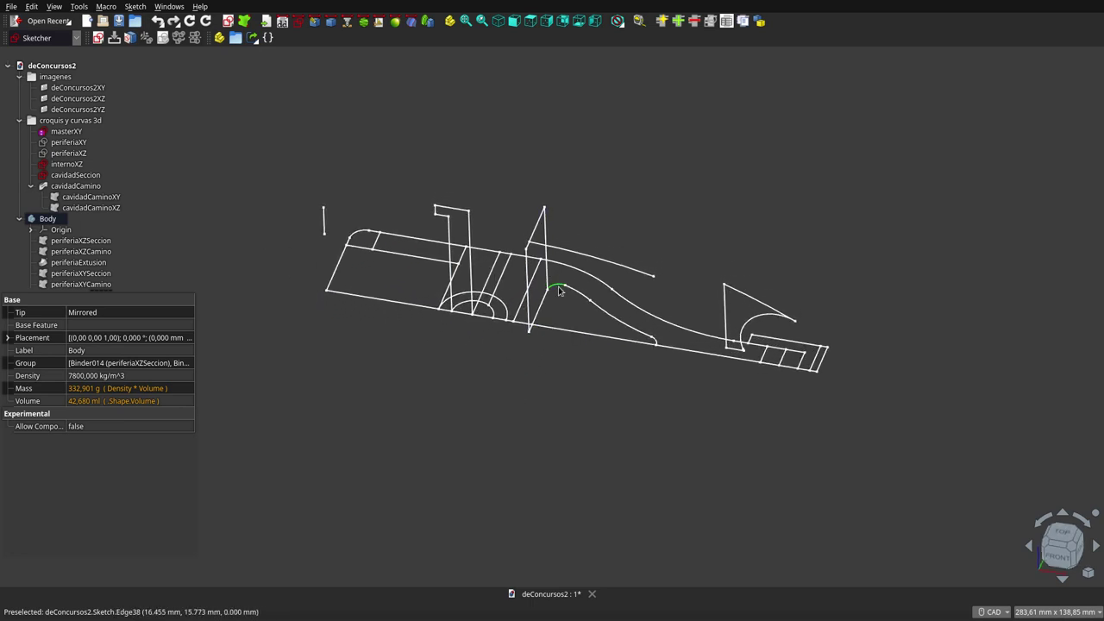
click(559, 291)
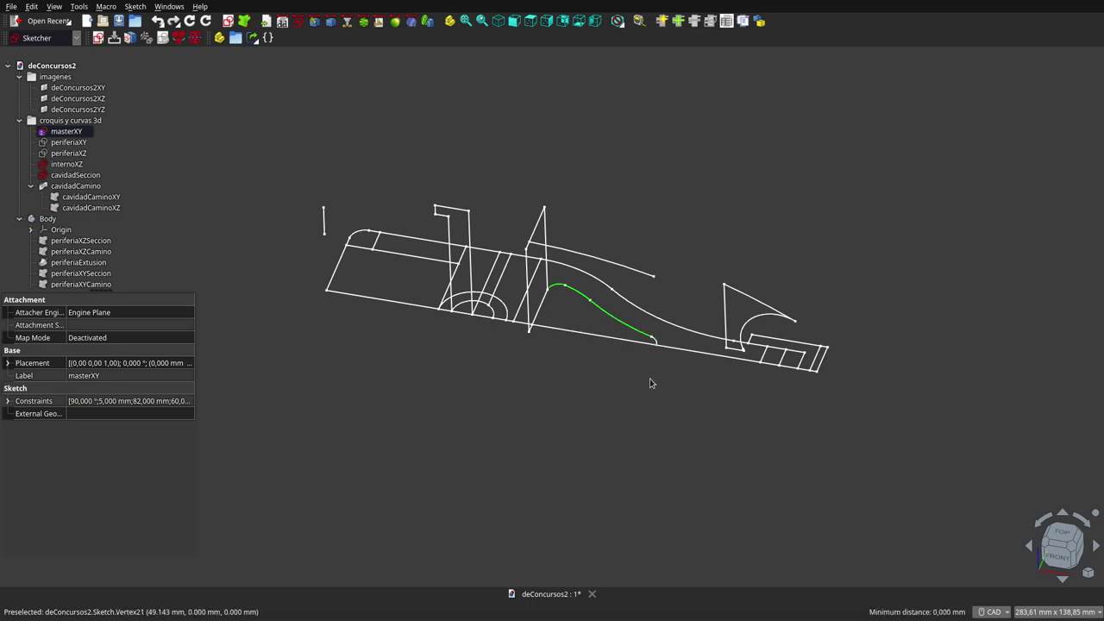
scroll(648, 380, up, 3)
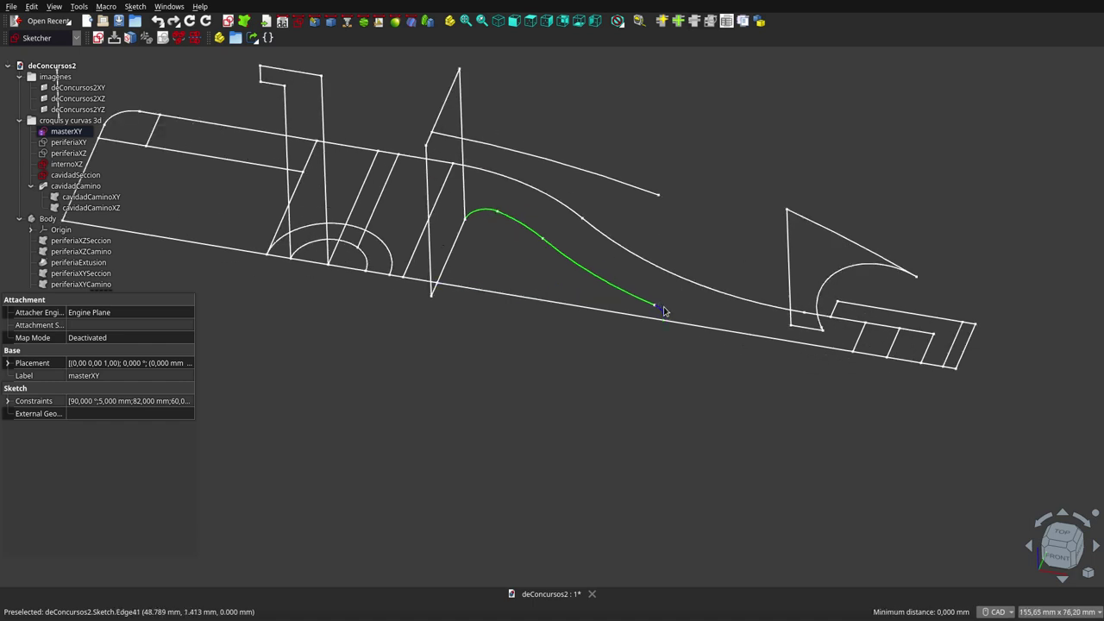
click(671, 404)
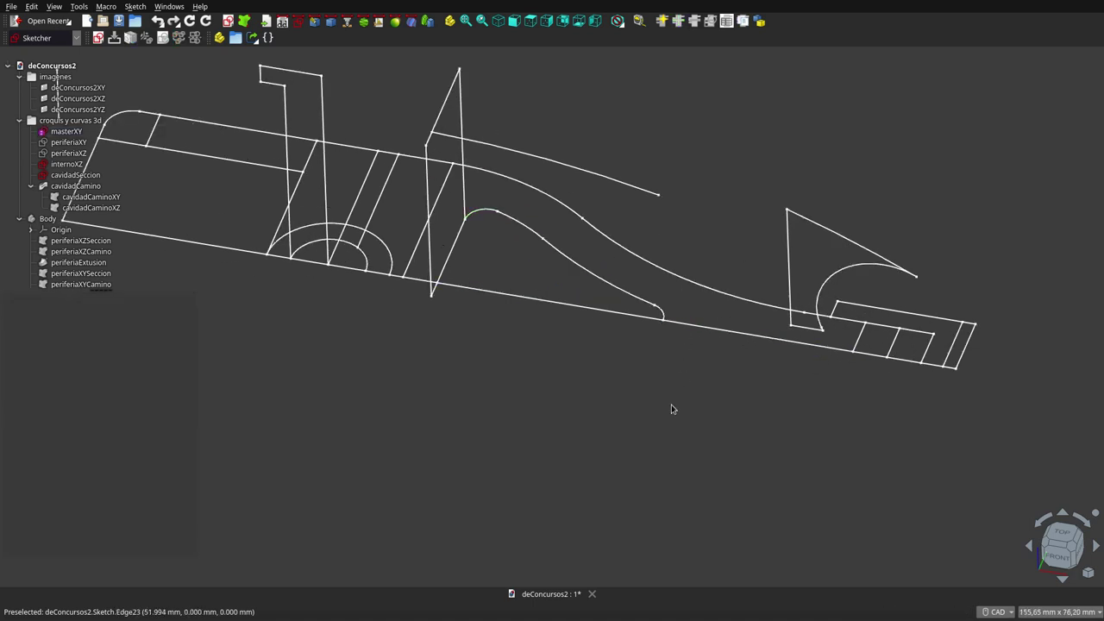
In the Curves workbench, inspect cavidadCamino and its cavidadCaminoXY and cavidadCaminoXZ source curves
click(409, 24)
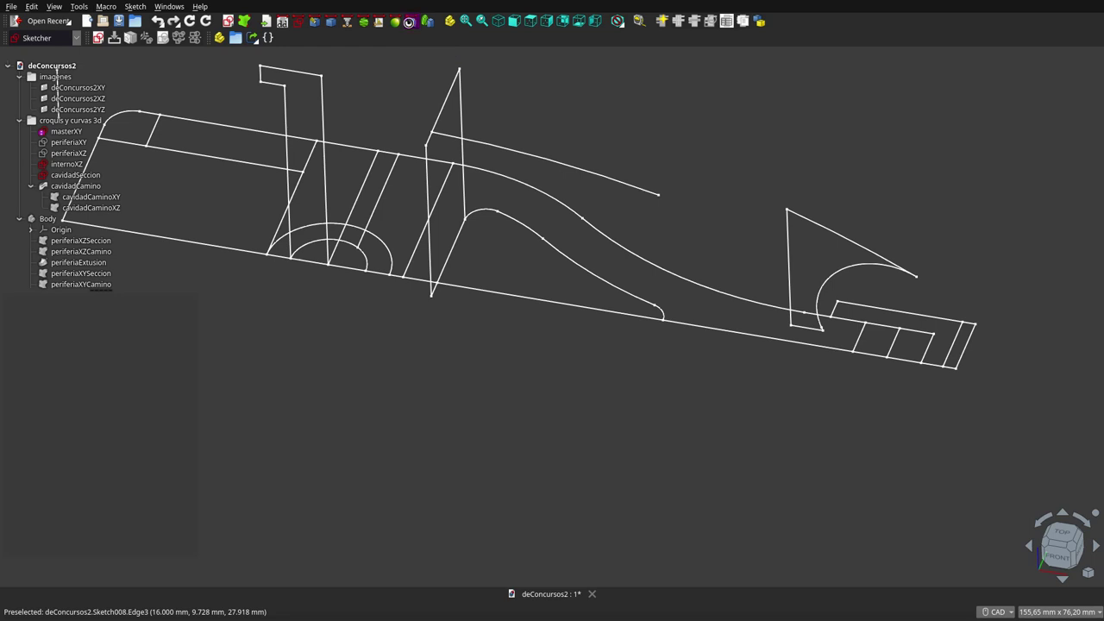
scroll(703, 332, down, 4)
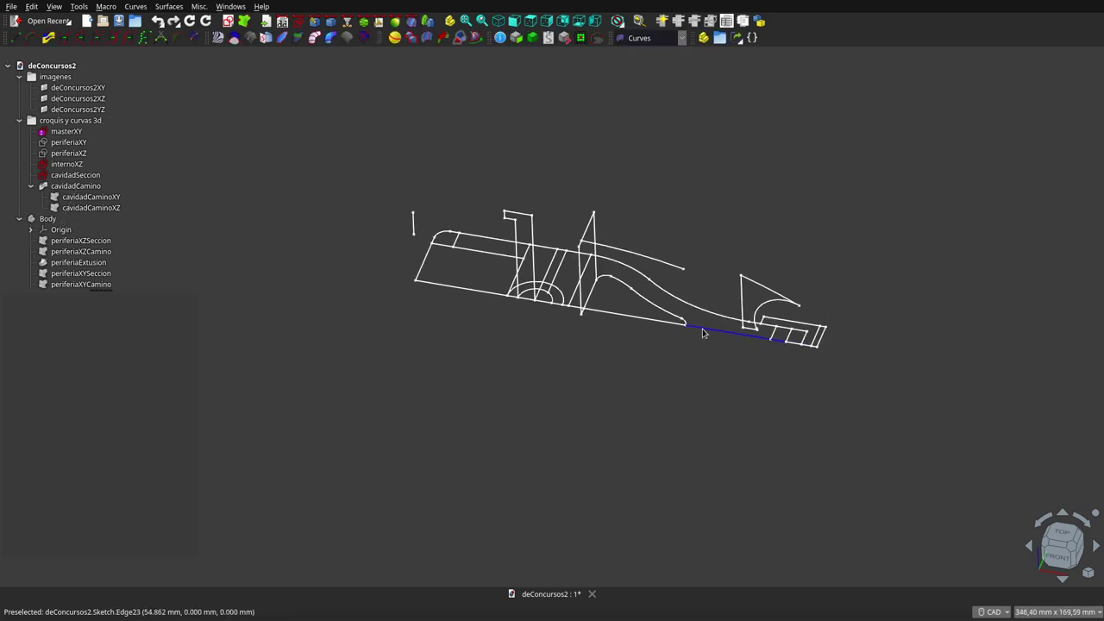
click(86, 187)
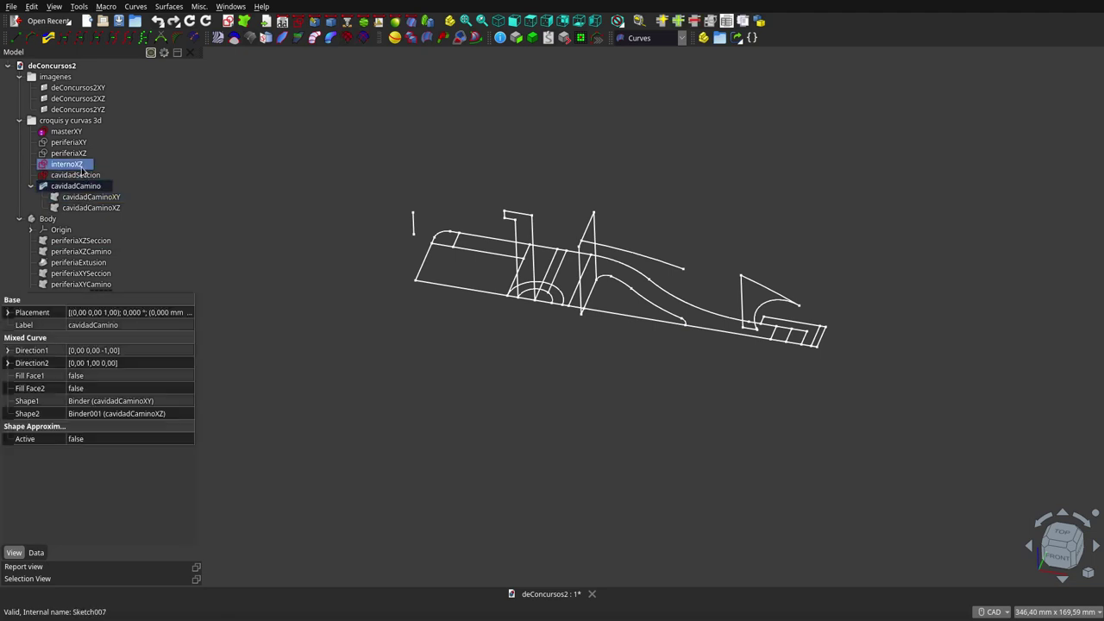
click(89, 197)
click(88, 207)
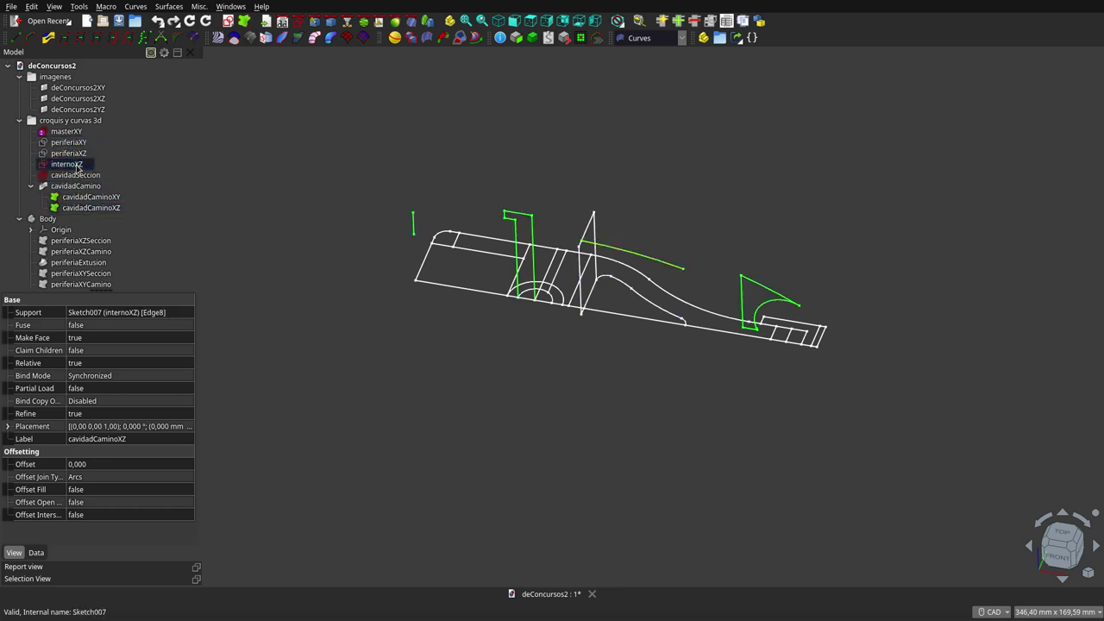
Check cavidadSeccion, hide the masterXY wireframe, and orbit around the cavity curves
click(80, 175)
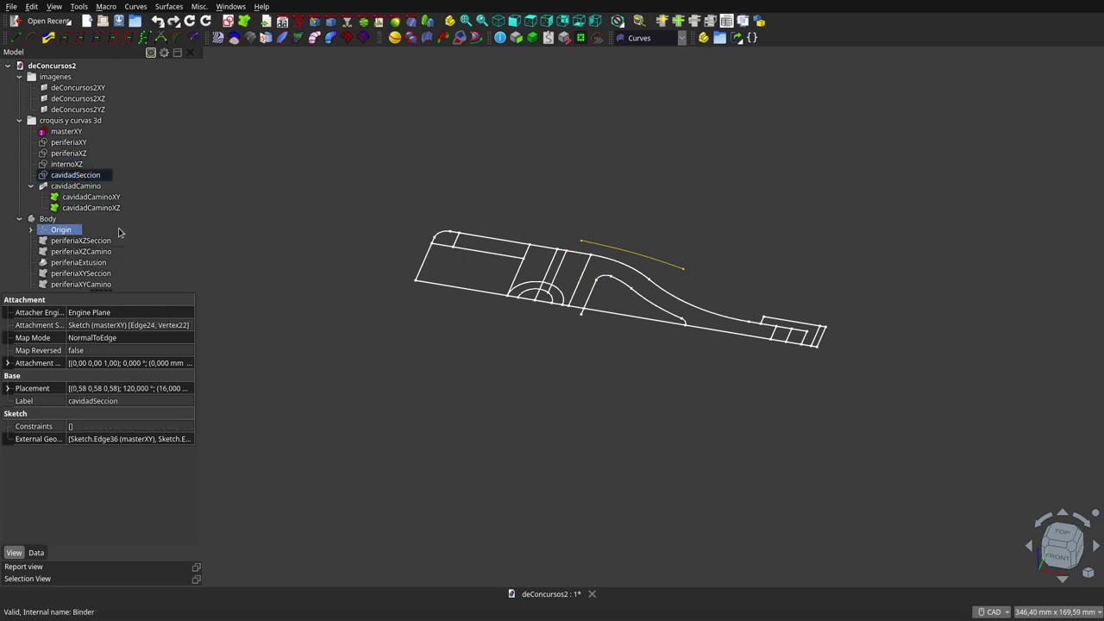
click(85, 133)
middle_drag(569, 348, 633, 429)
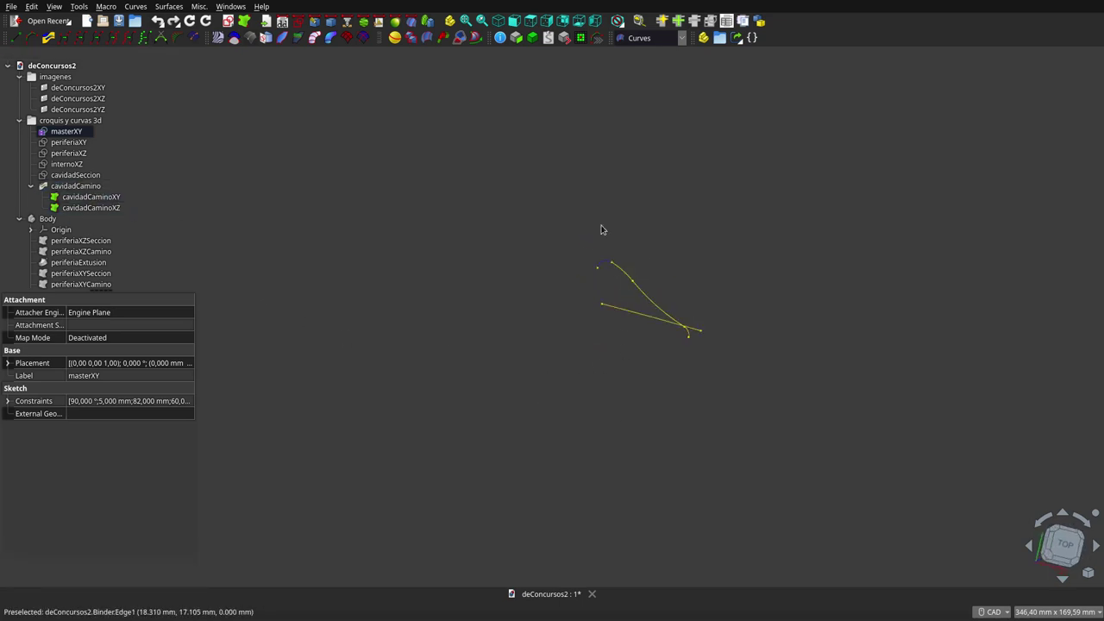
View the path curves from the top, then select cavidadCaminoXY and cavidadCaminoXZ in front view
click(532, 26)
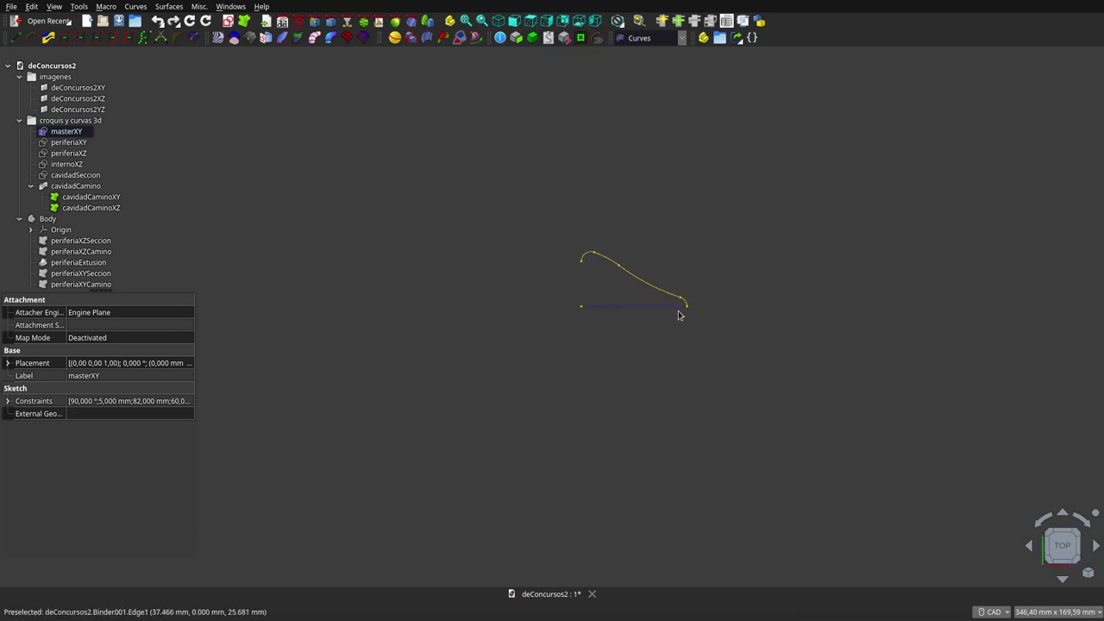
scroll(681, 316, up, 3)
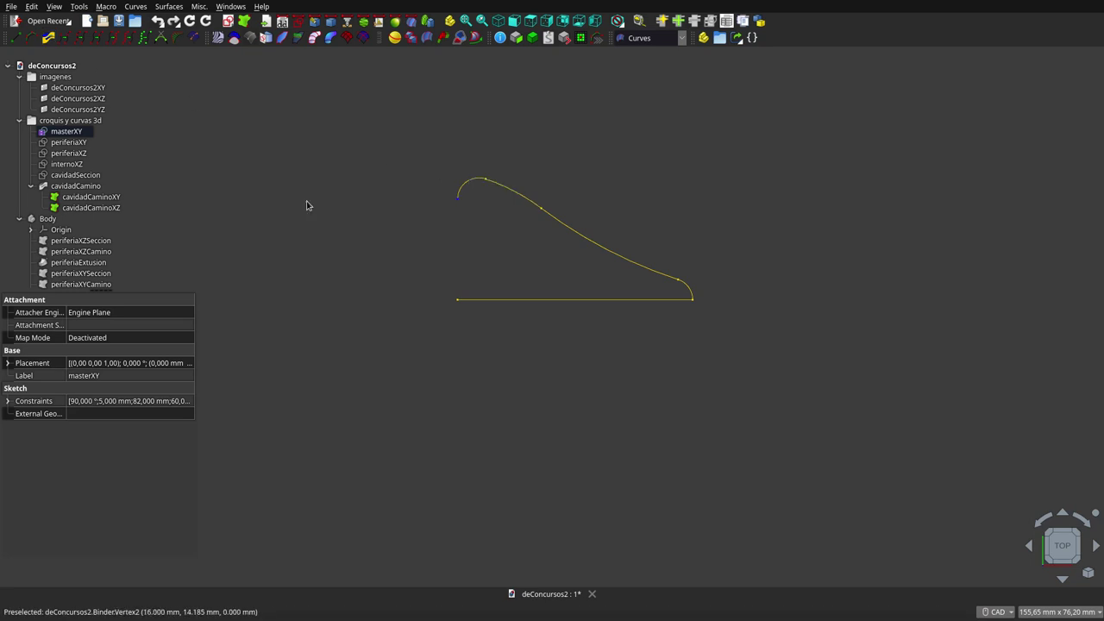
click(67, 198)
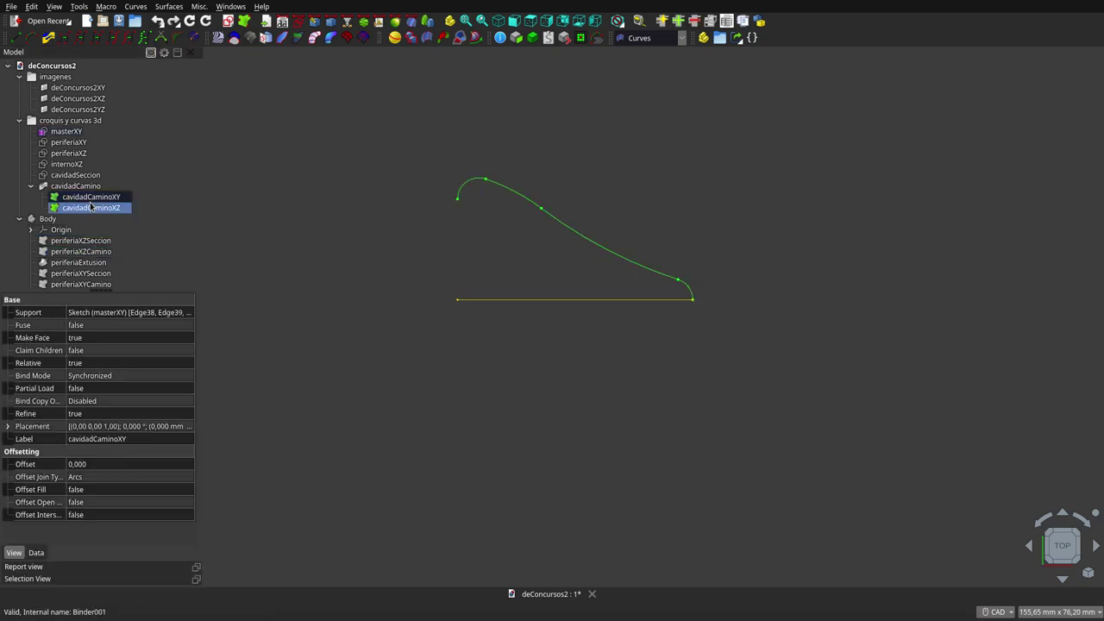
key(1)
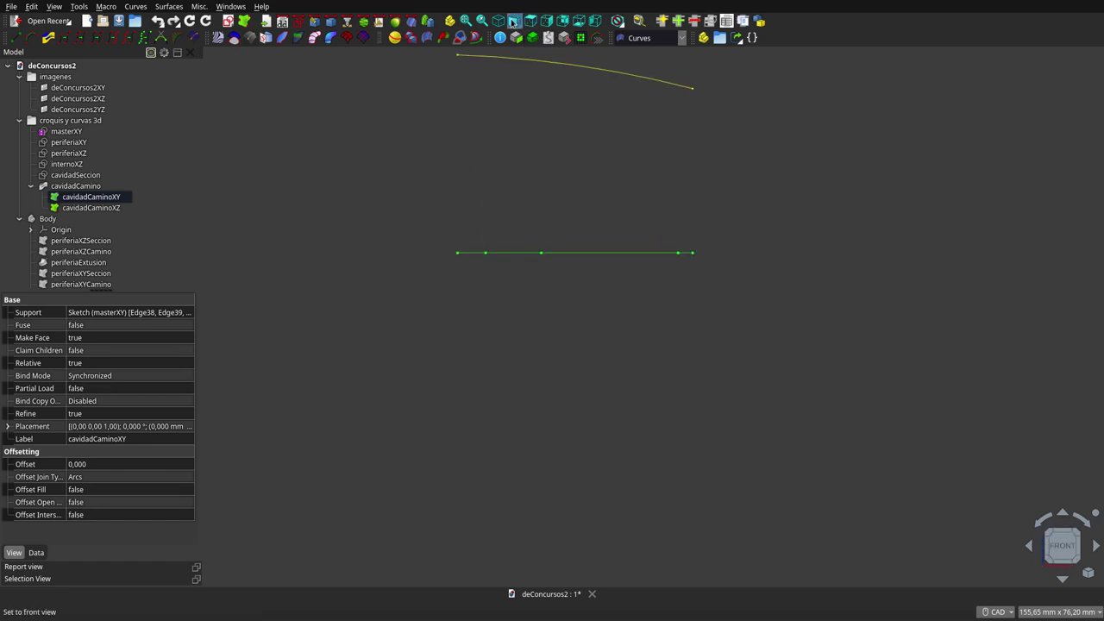
ctrl+click(102, 211)
scroll(562, 338, down, 2)
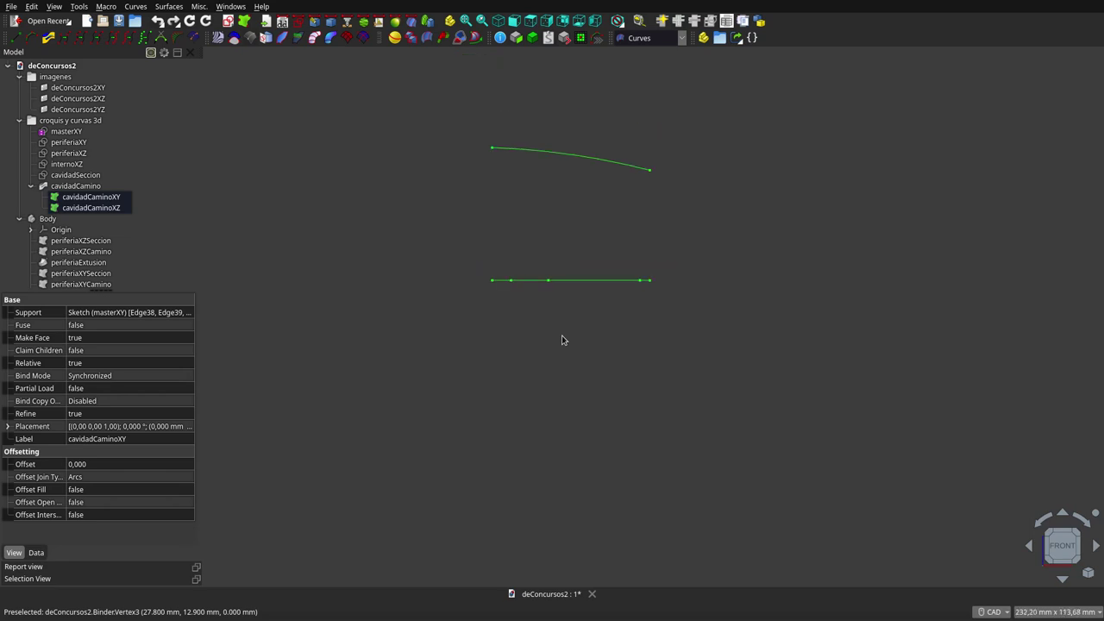
mouse_move(570, 229)
middle_down()
mouse_move(561, 296)
mouse_move(540, 318)
mouse_move(599, 278)
mouse_move(604, 210)
mouse_move(598, 236)
middle_up()
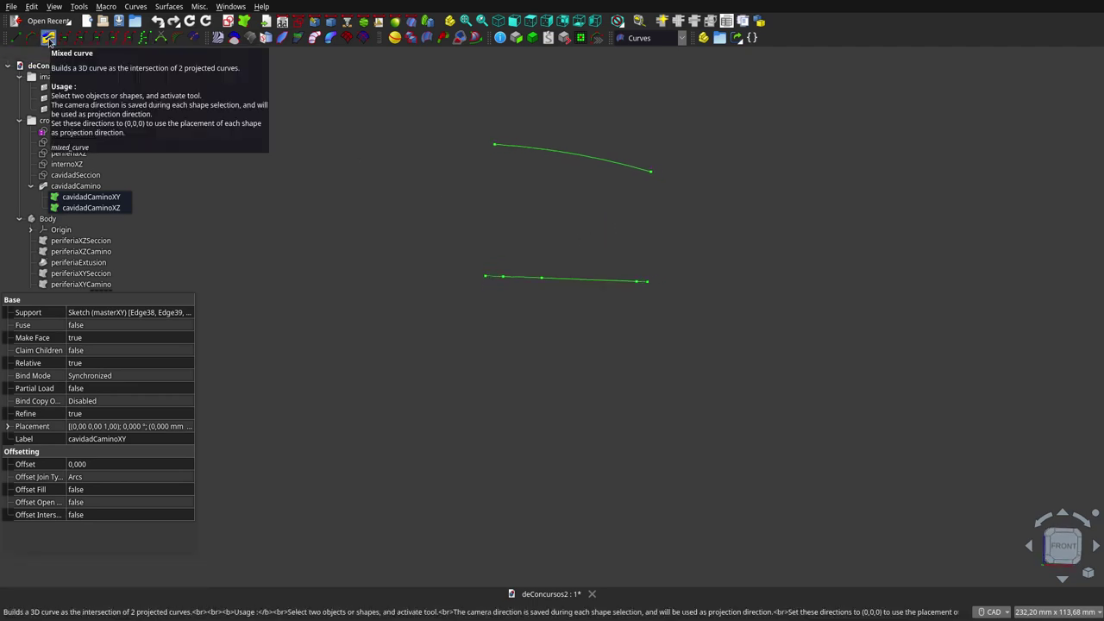
Show cavidadCamino's mixed curve properties, projected along (0,0,-1) and (0,1,0)
click(365, 227)
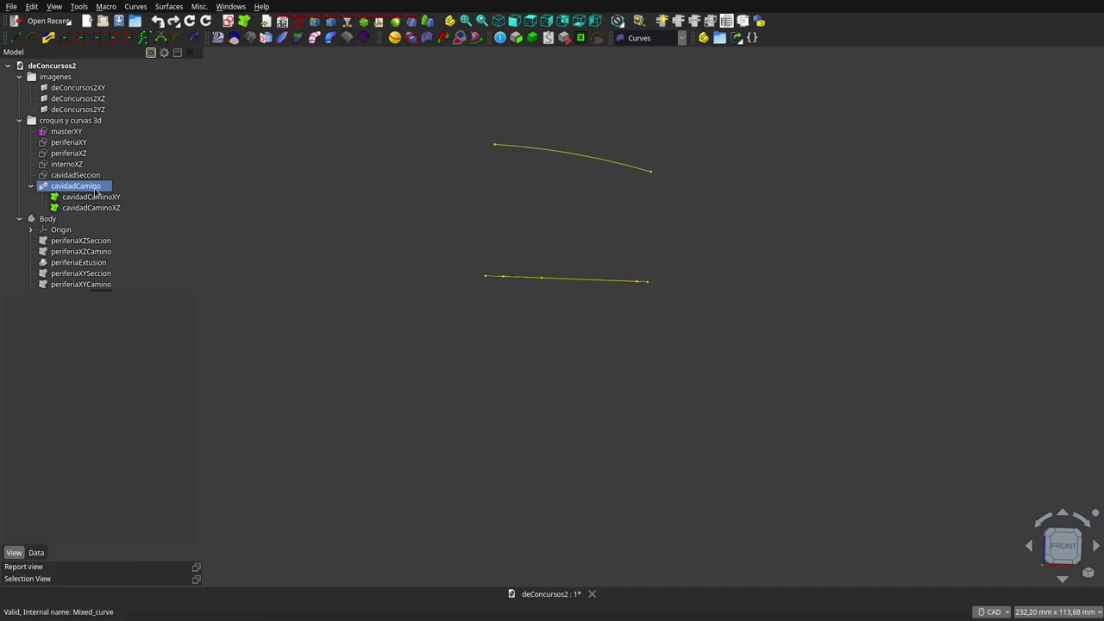
click(78, 187)
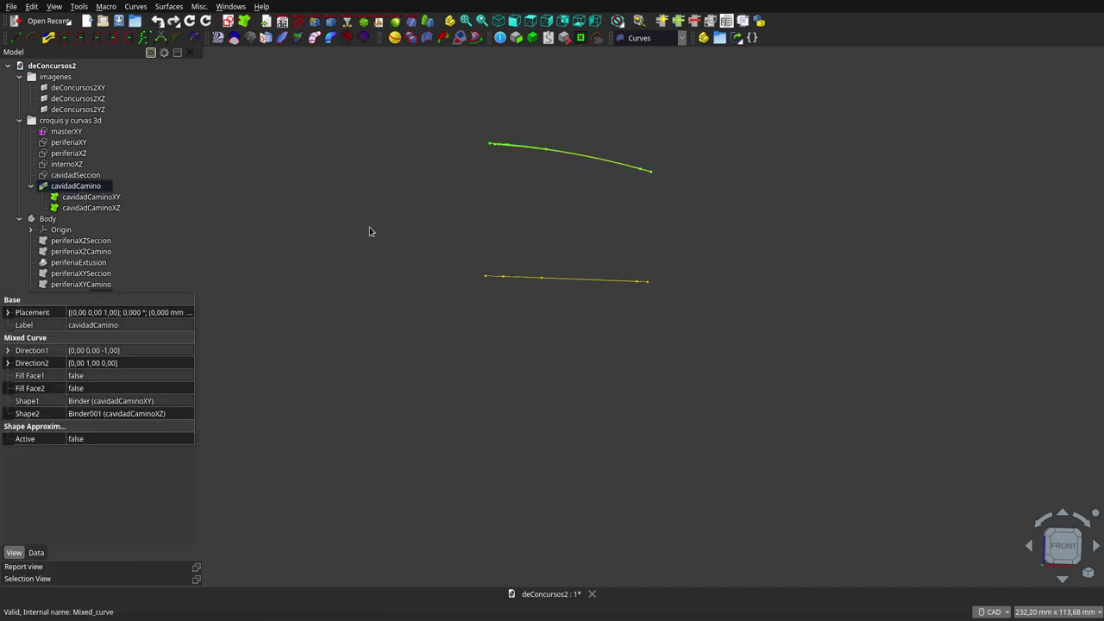
click(555, 233)
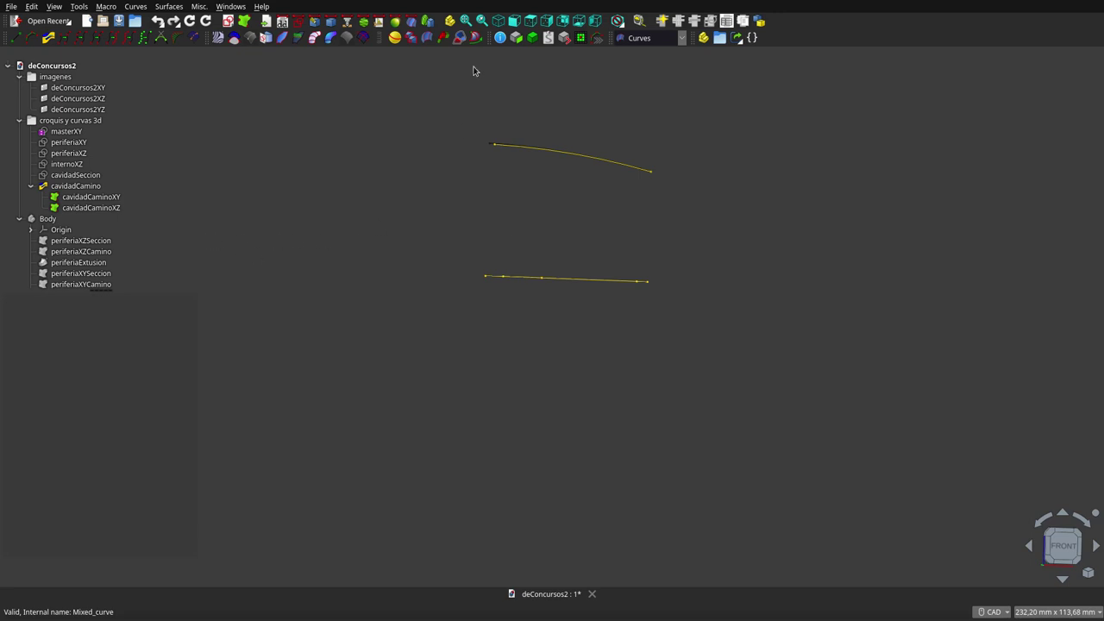
Hide the cavidadCaminoXY and cavidadCaminoXZ source curves, checking the path from the top
click(516, 20)
click(535, 49)
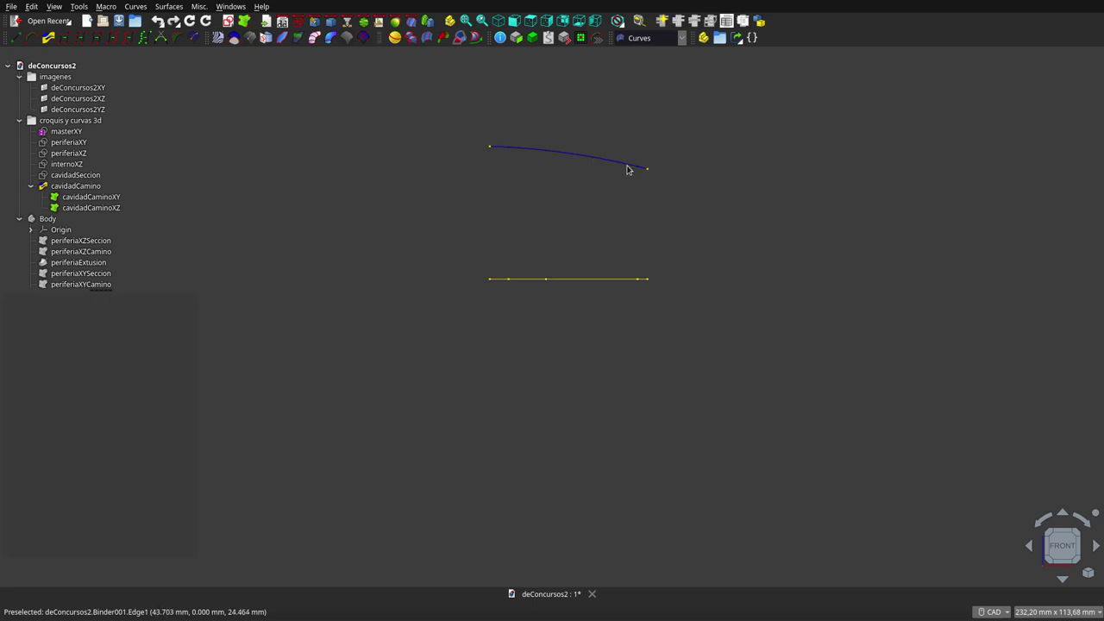
click(94, 197)
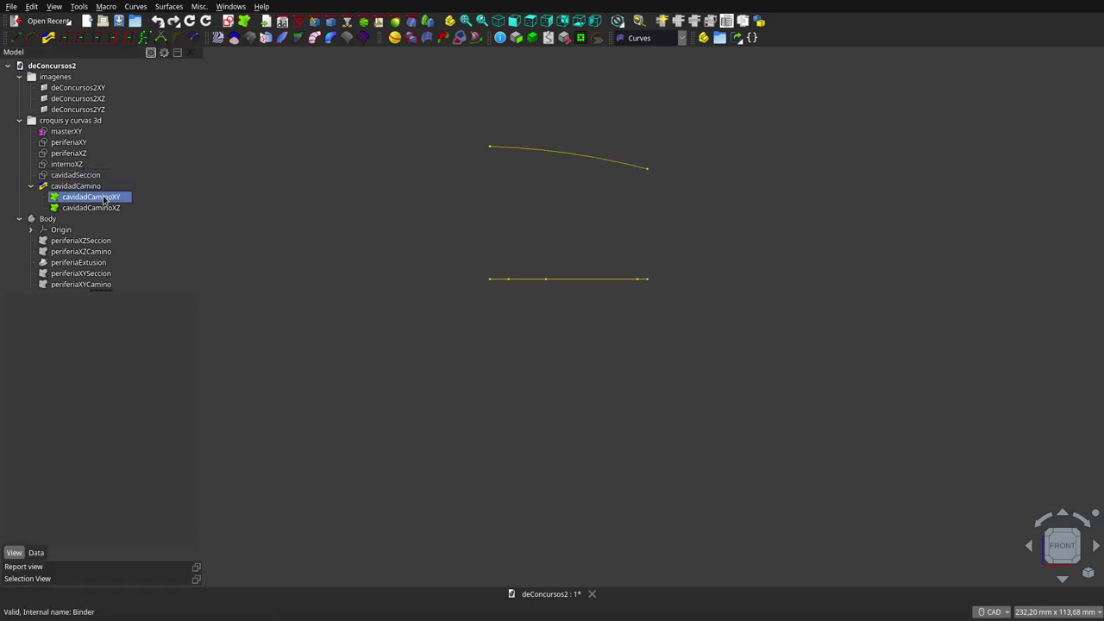
click(102, 206)
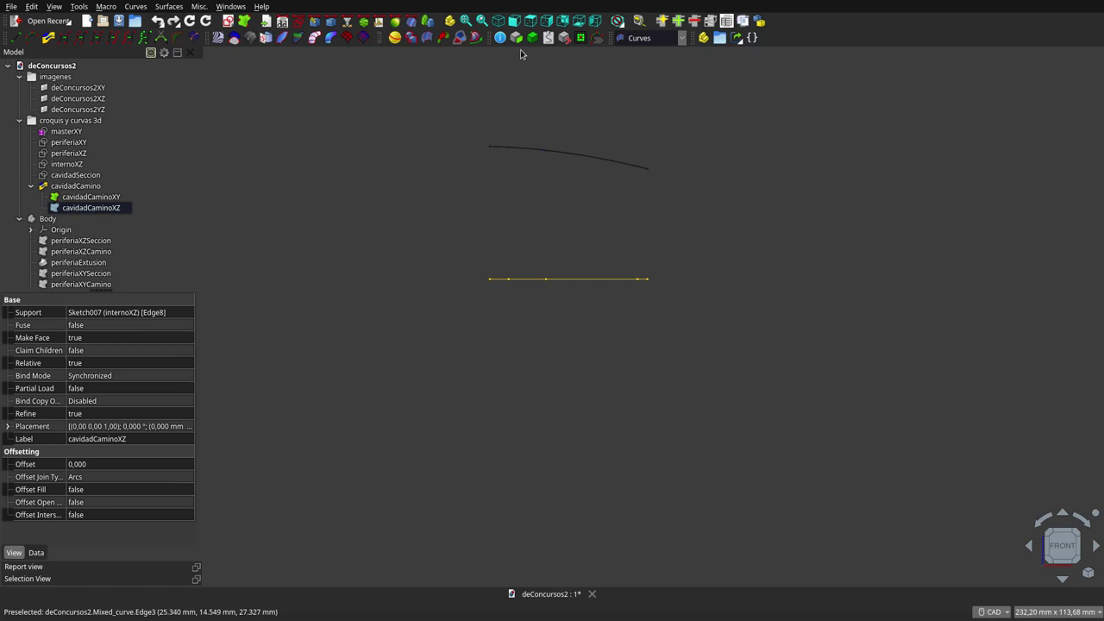
click(531, 21)
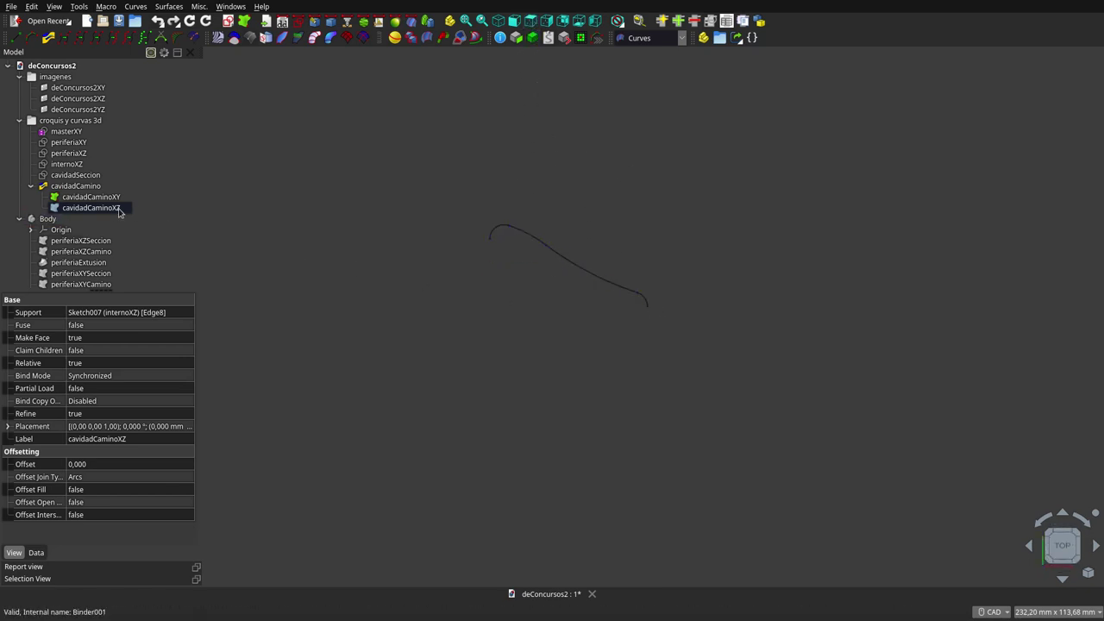
click(91, 197)
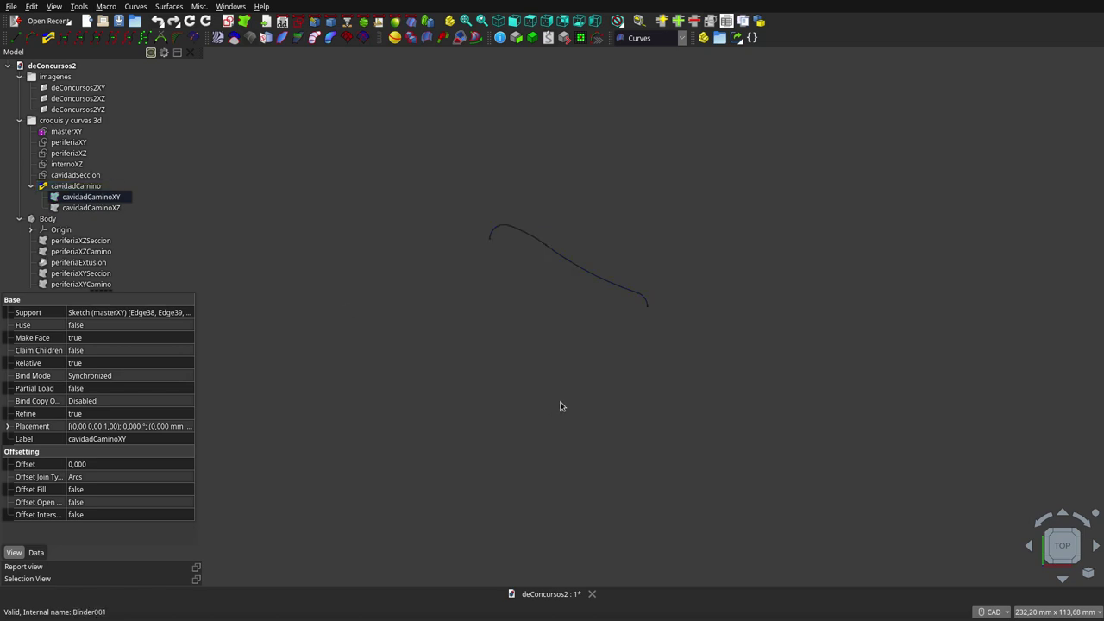
Orbit the remaining cavity path into an isometric diagonal view
middle_drag(535, 419, 574, 293)
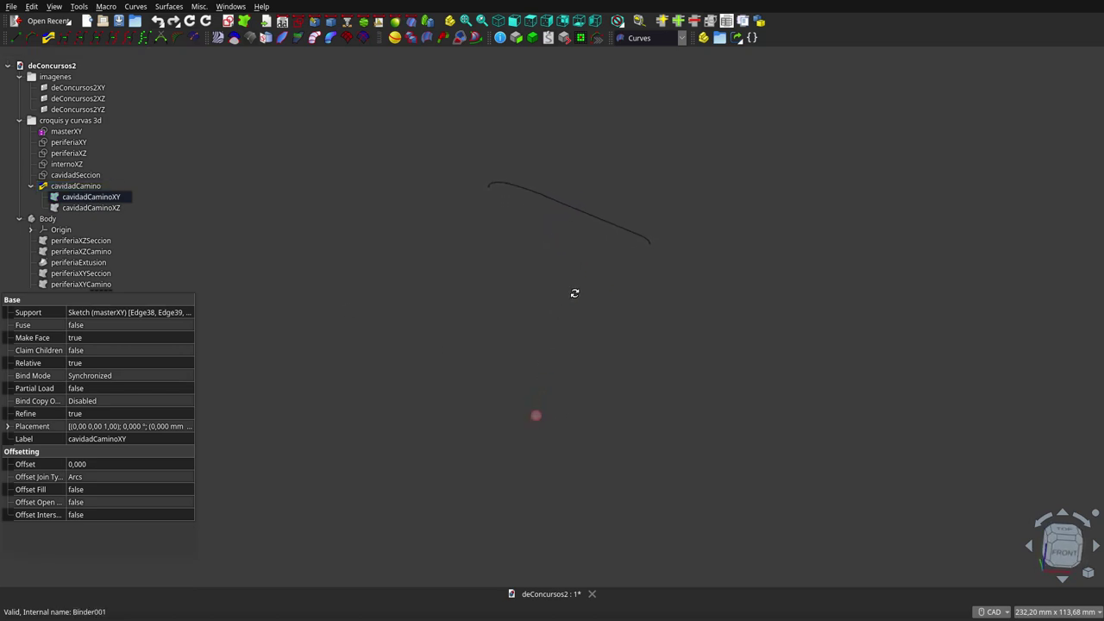
click(498, 20)
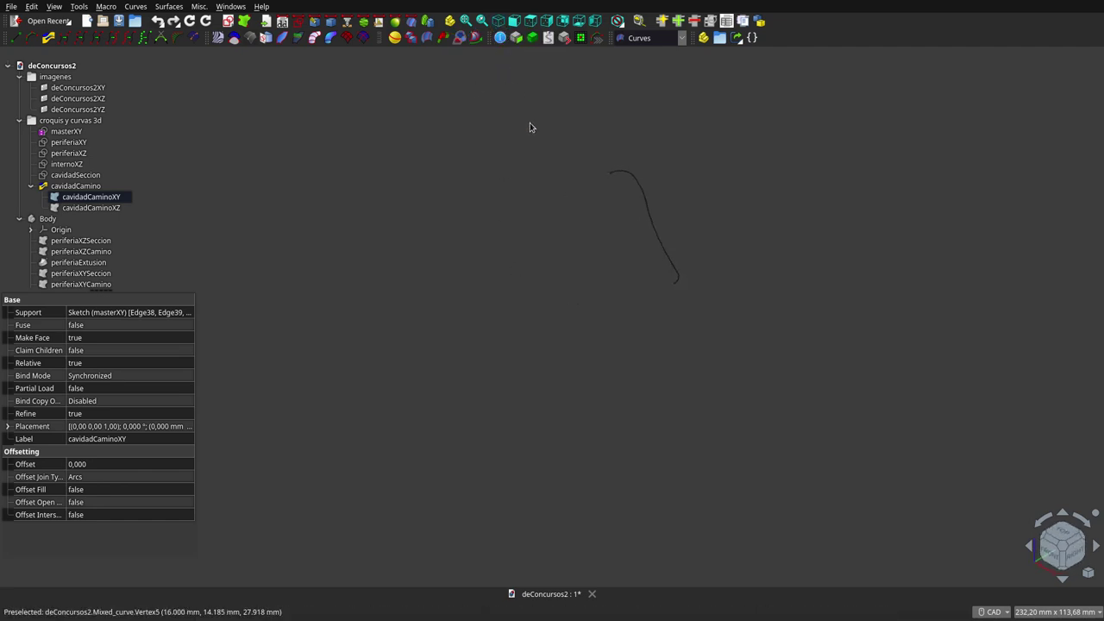
mouse_move(562, 274)
middle_down()
mouse_move(687, 327)
mouse_move(768, 249)
mouse_move(734, 315)
middle_up()
Briefly show the bracket Body against the path, hide it again, and orbit around the path
key(Down)
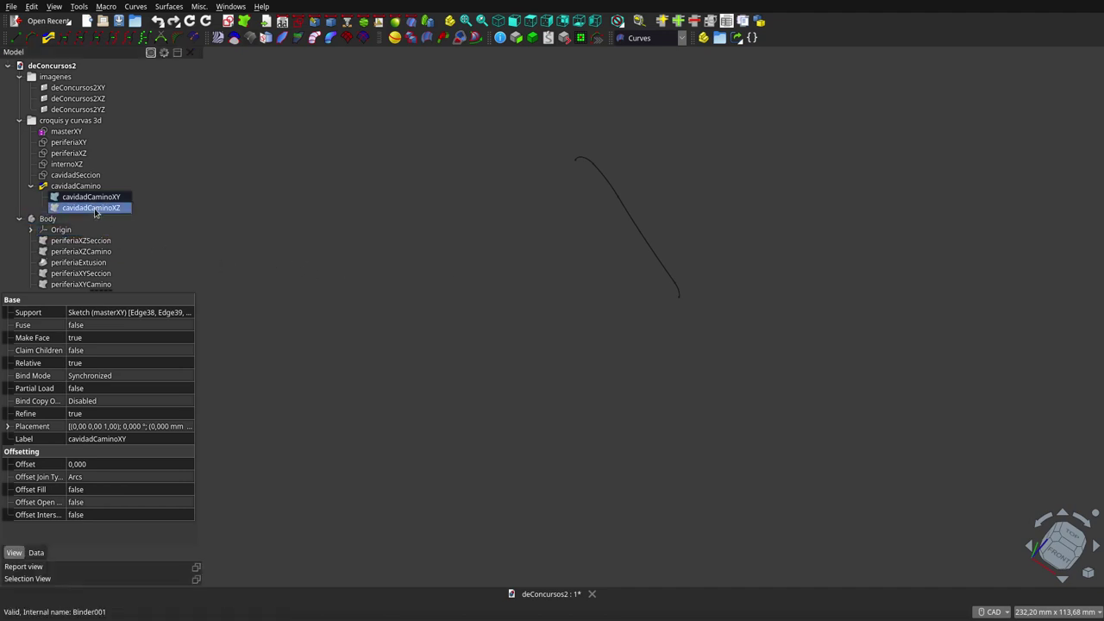
key(Down)
key(space)
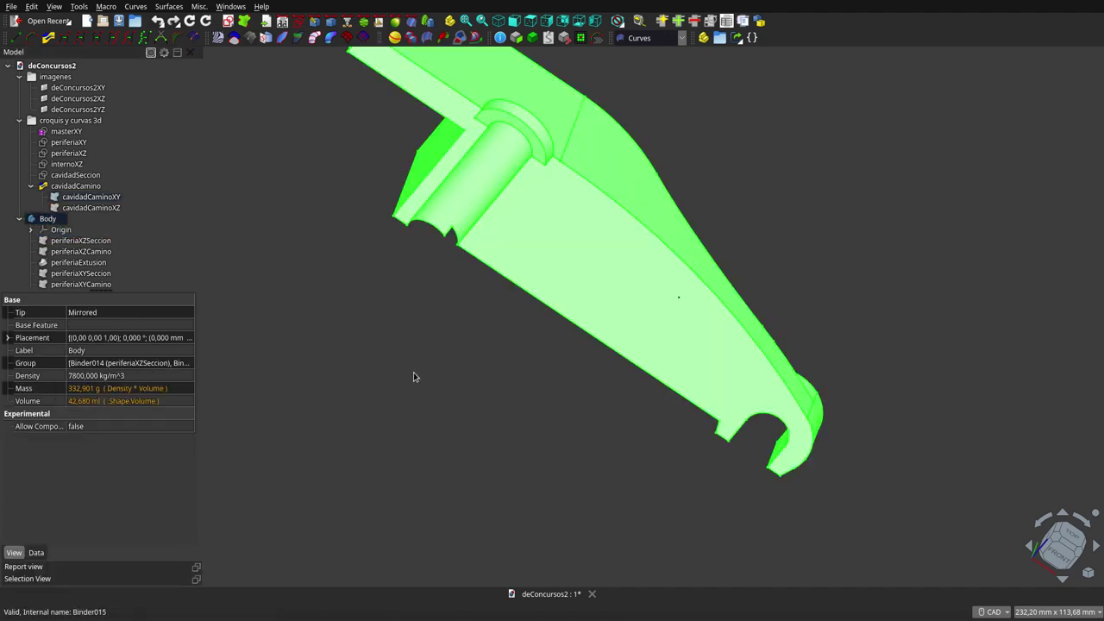
scroll(413, 376, down, 3)
key(space)
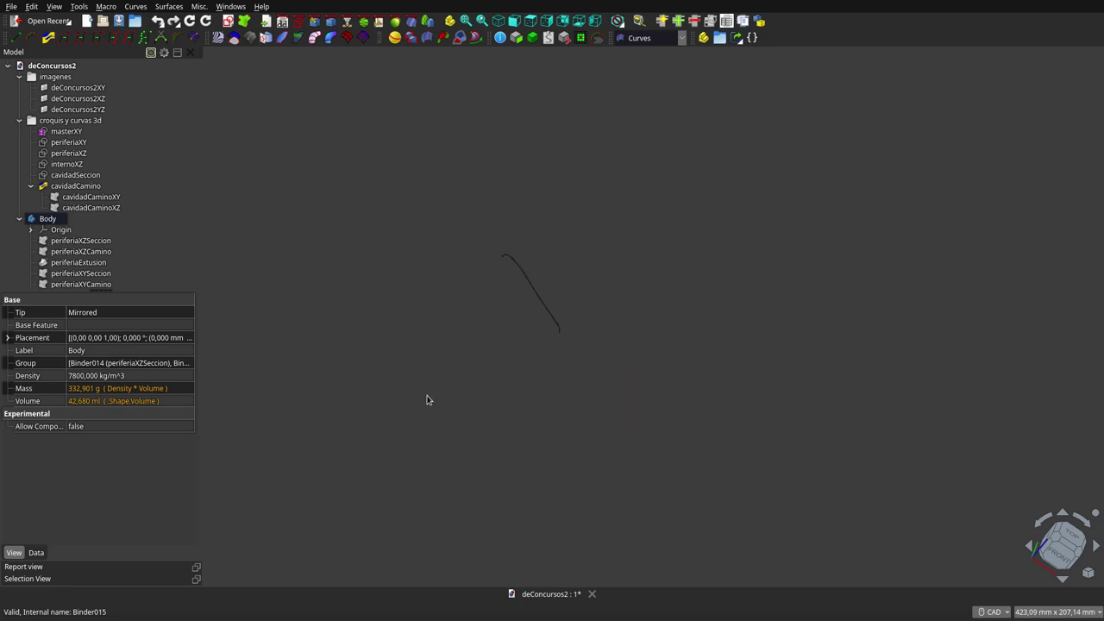
mouse_move(470, 362)
middle_down()
mouse_move(481, 214)
mouse_move(435, 265)
middle_up()
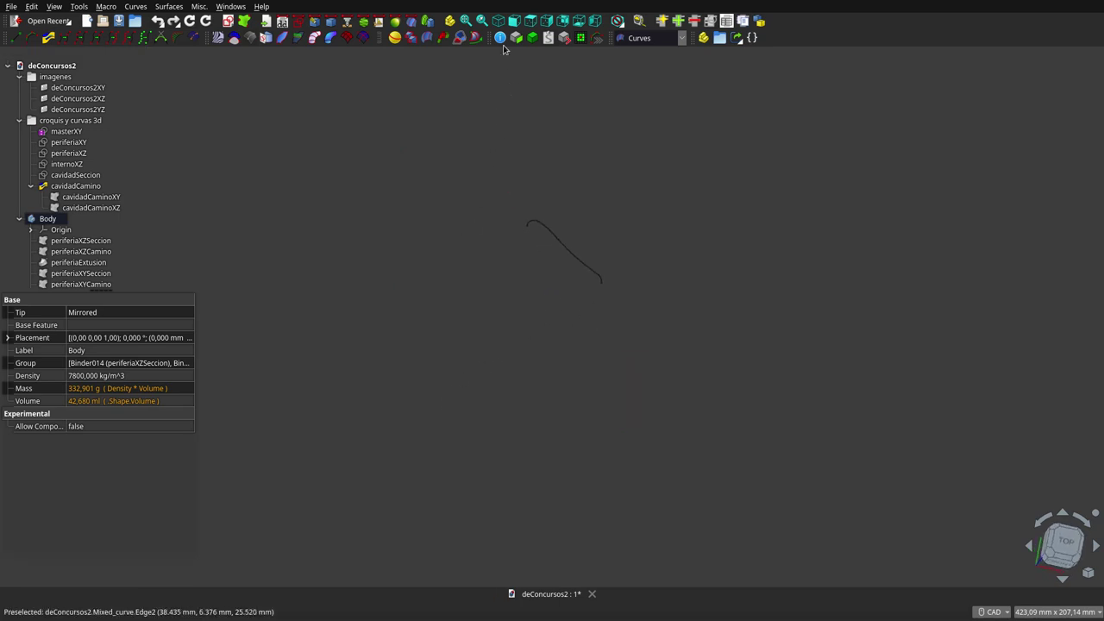
middle_drag(552, 310, 577, 359)
scroll(639, 349, up, 5)
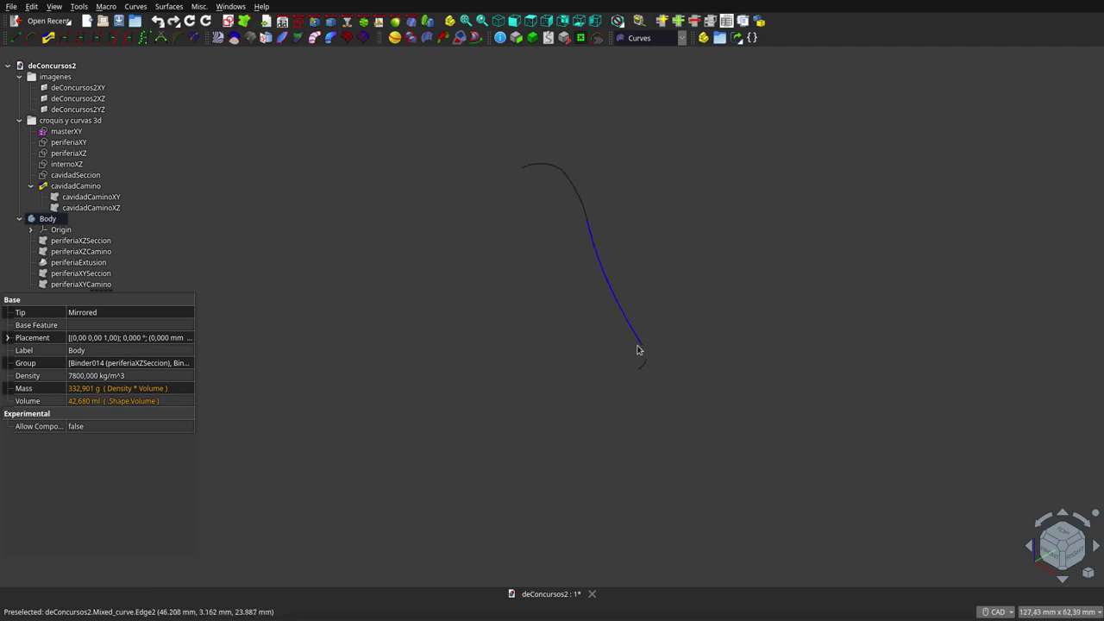
scroll(638, 349, up, 2)
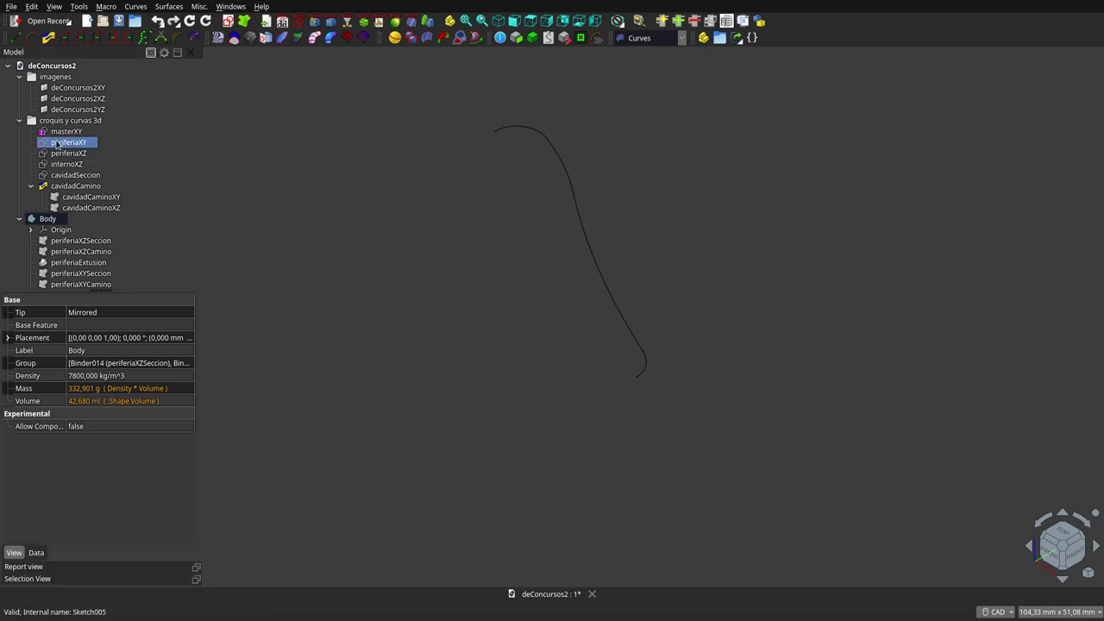
Show the masterXY and internoXZ sketches and check them in front, top and oblique views
click(67, 131)
key(space)
scroll(509, 238, down, 3)
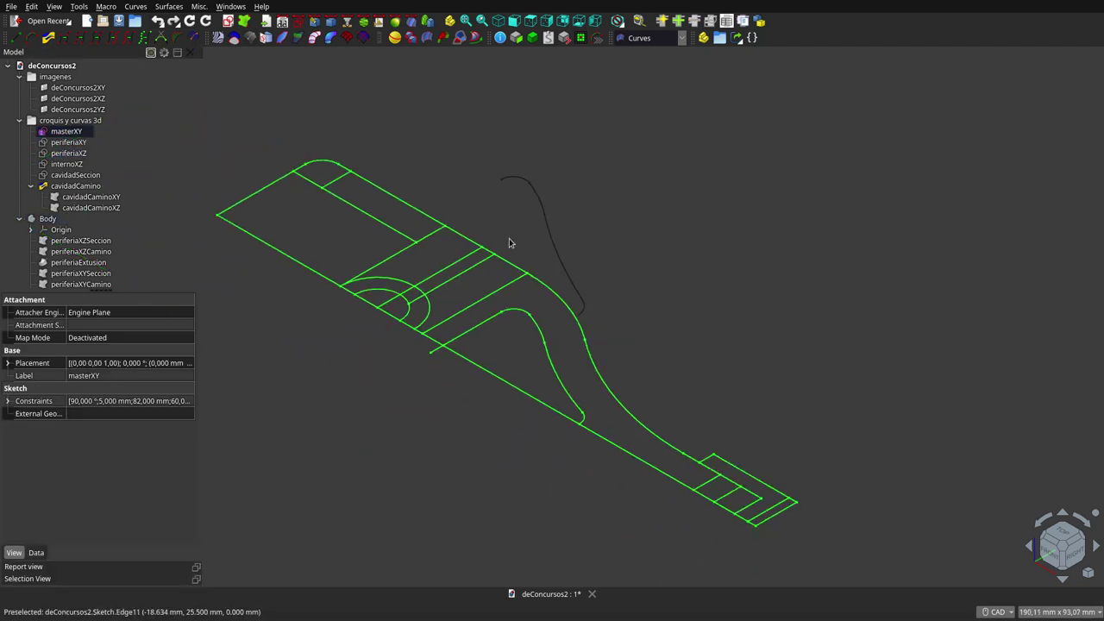
click(66, 164)
key(space)
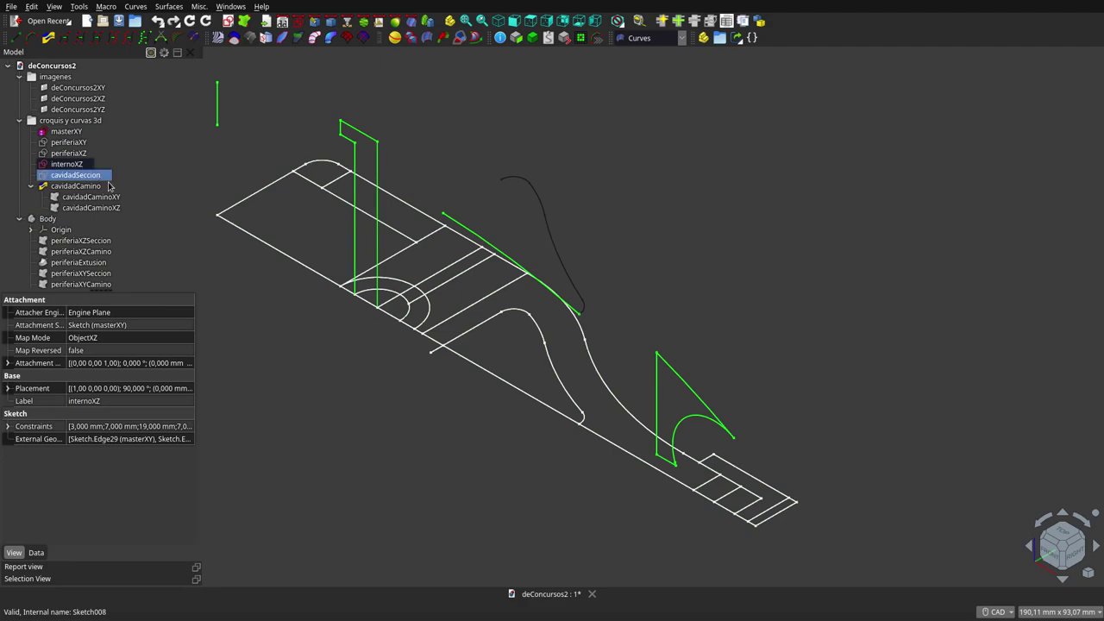
mouse_move(569, 328)
middle_down()
mouse_move(636, 349)
mouse_move(656, 301)
mouse_move(577, 284)
mouse_move(577, 271)
mouse_move(597, 281)
middle_up()
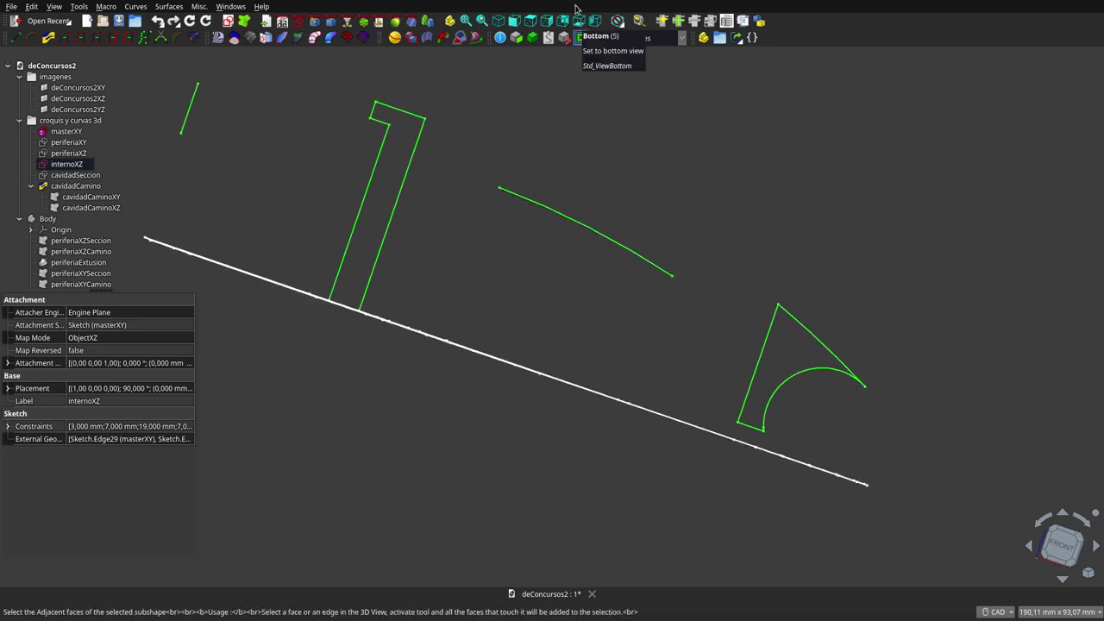
click(514, 26)
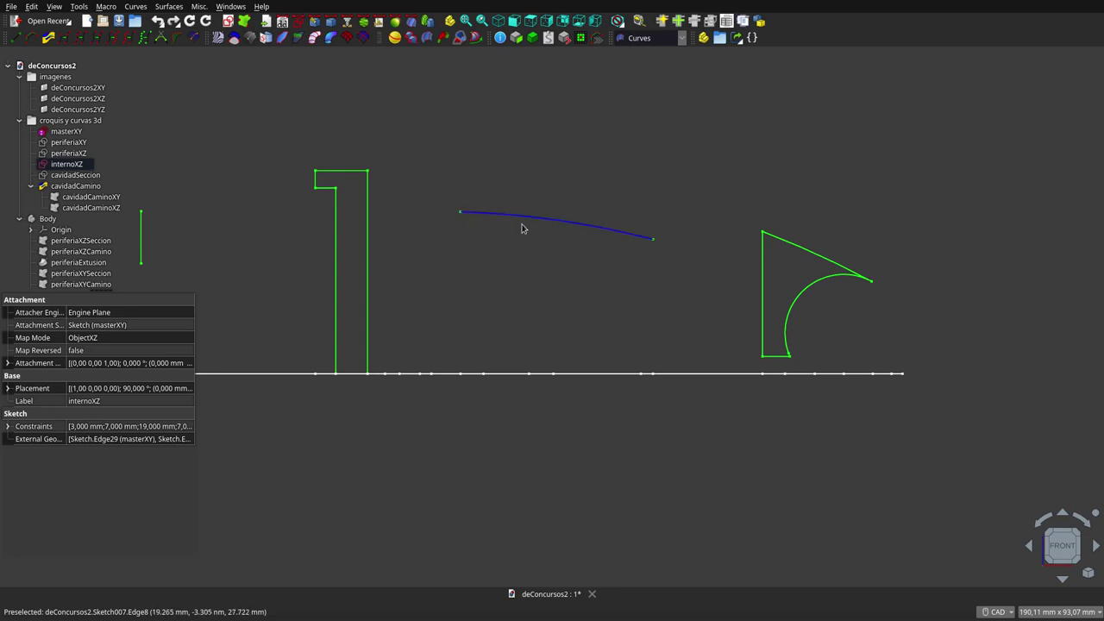
click(532, 21)
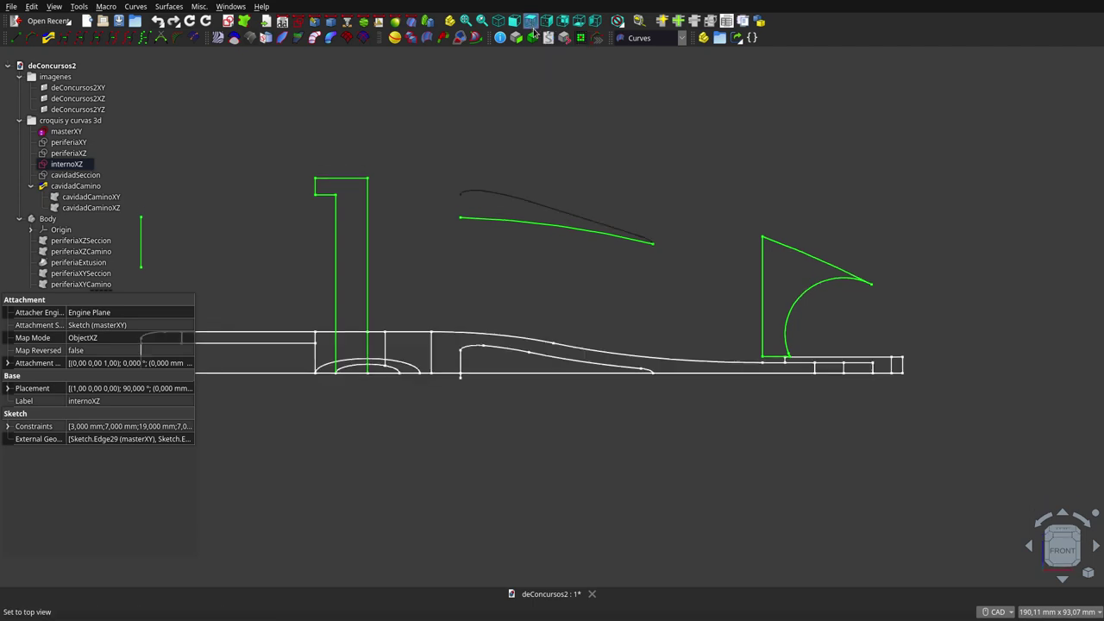
mouse_move(509, 395)
middle_down()
mouse_move(498, 235)
mouse_move(491, 263)
mouse_move(505, 281)
middle_up()
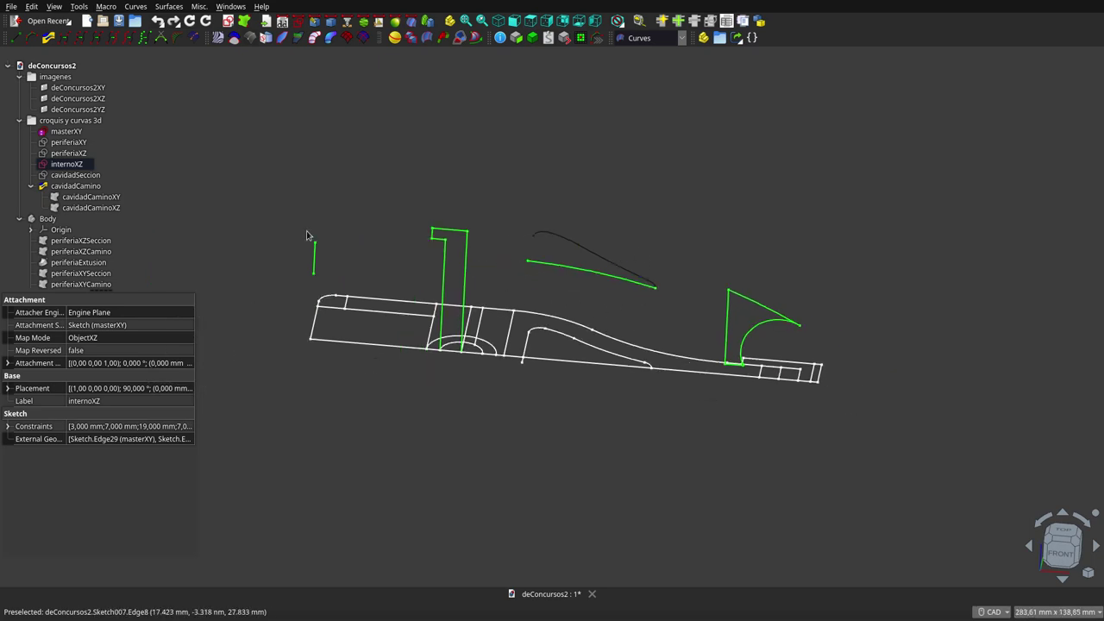
mouse_move(77, 185)
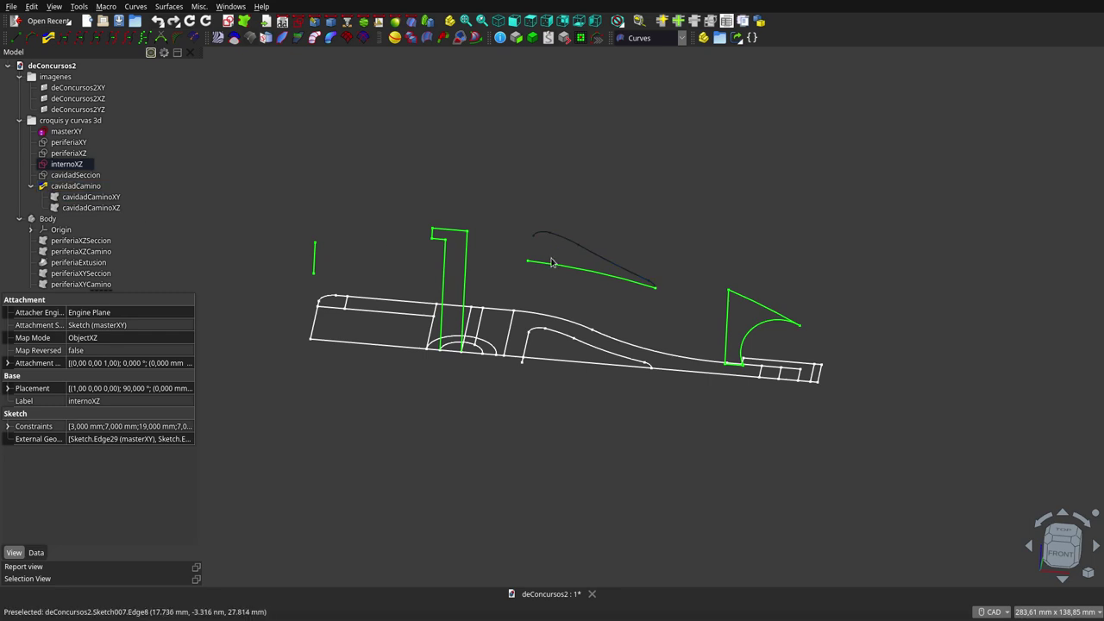
middle_drag(561, 298, 576, 337)
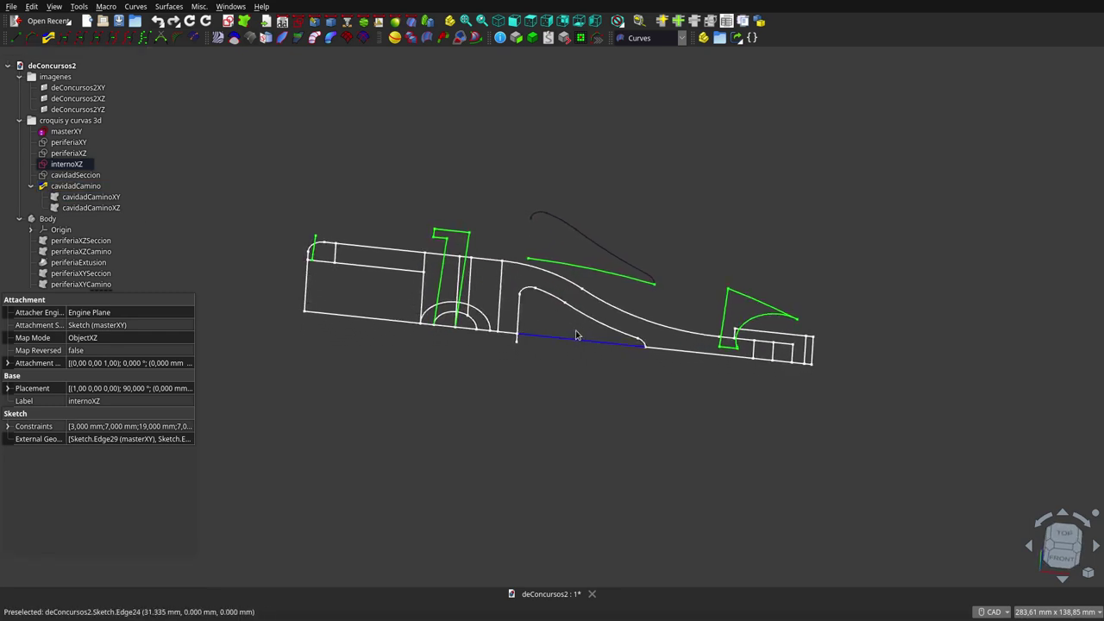
Hide the cavidadCamino 3D path curve and orbit around the sketches
click(75, 186)
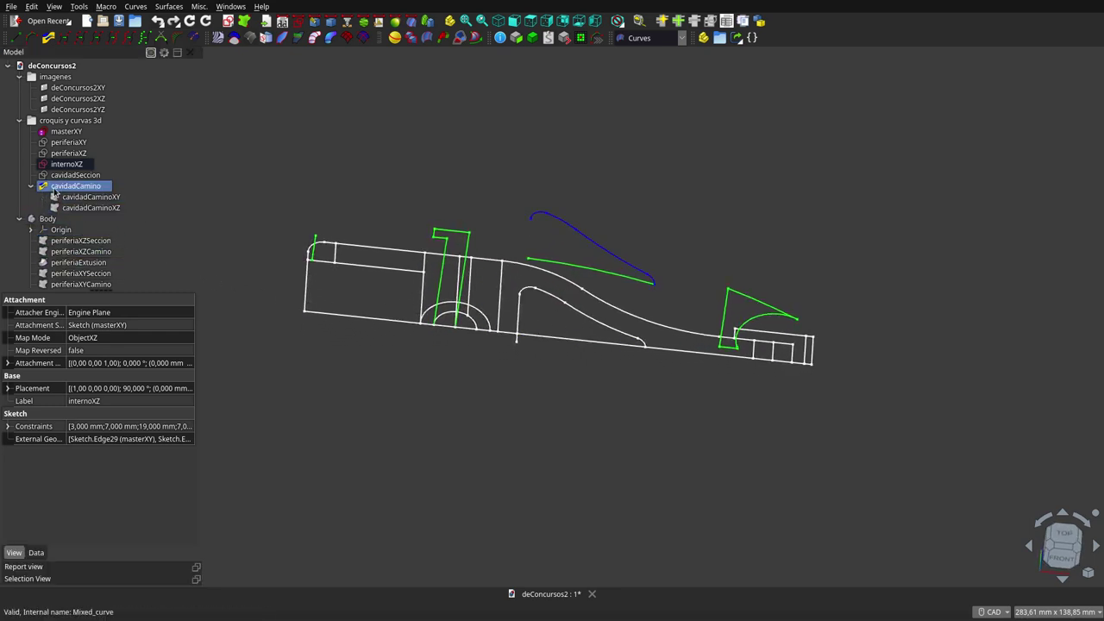
key(space)
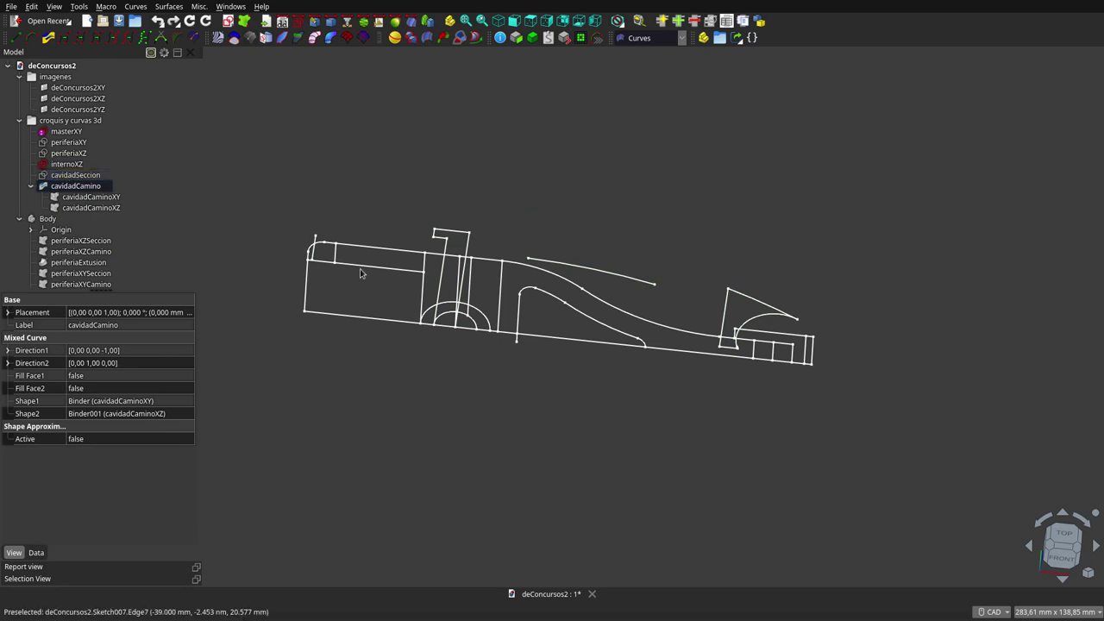
middle_drag(554, 316, 509, 312)
scroll(508, 309, up, 5)
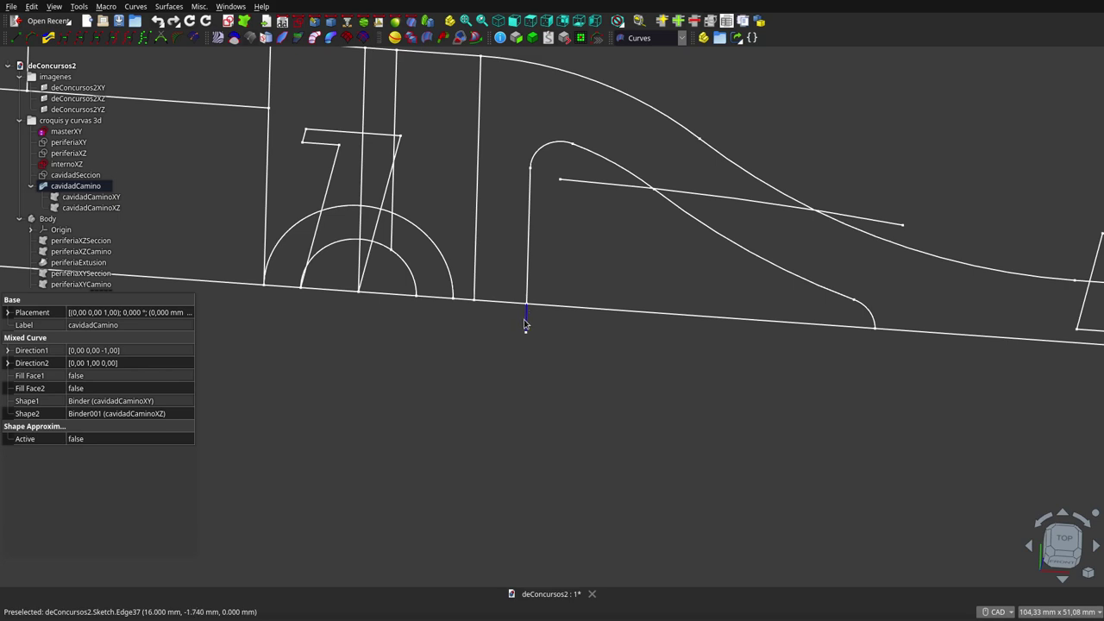
Show the cavidadSeccion cross-section and zoom in to see it against the cavity path
click(75, 174)
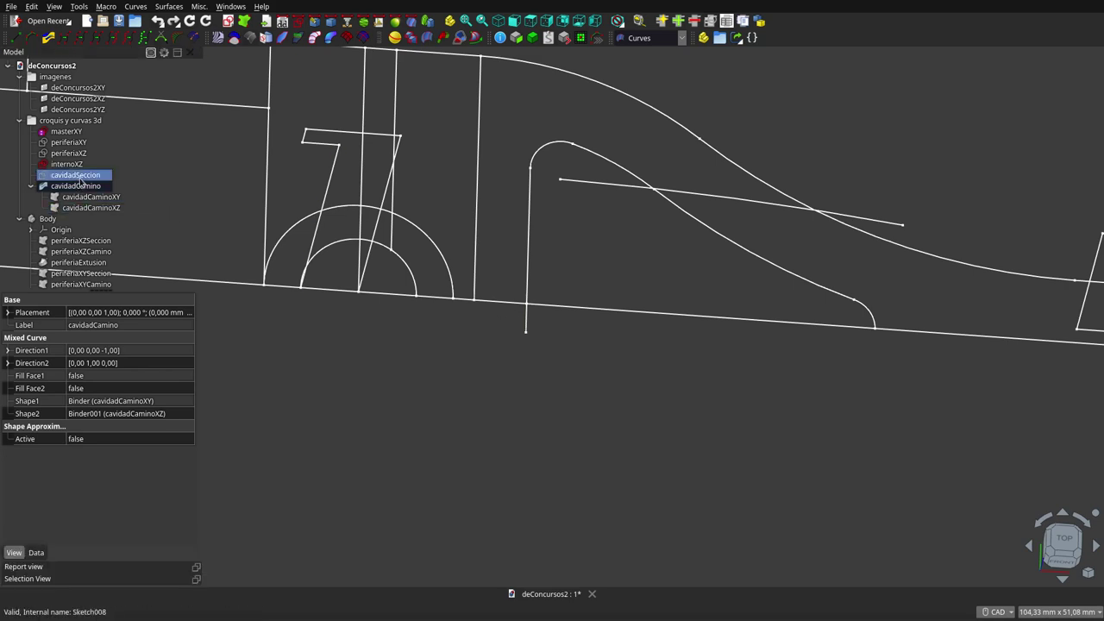
key(space)
mouse_move(515, 364)
middle_down()
mouse_move(610, 322)
mouse_move(544, 301)
mouse_move(506, 308)
mouse_move(506, 343)
mouse_move(555, 350)
middle_up()
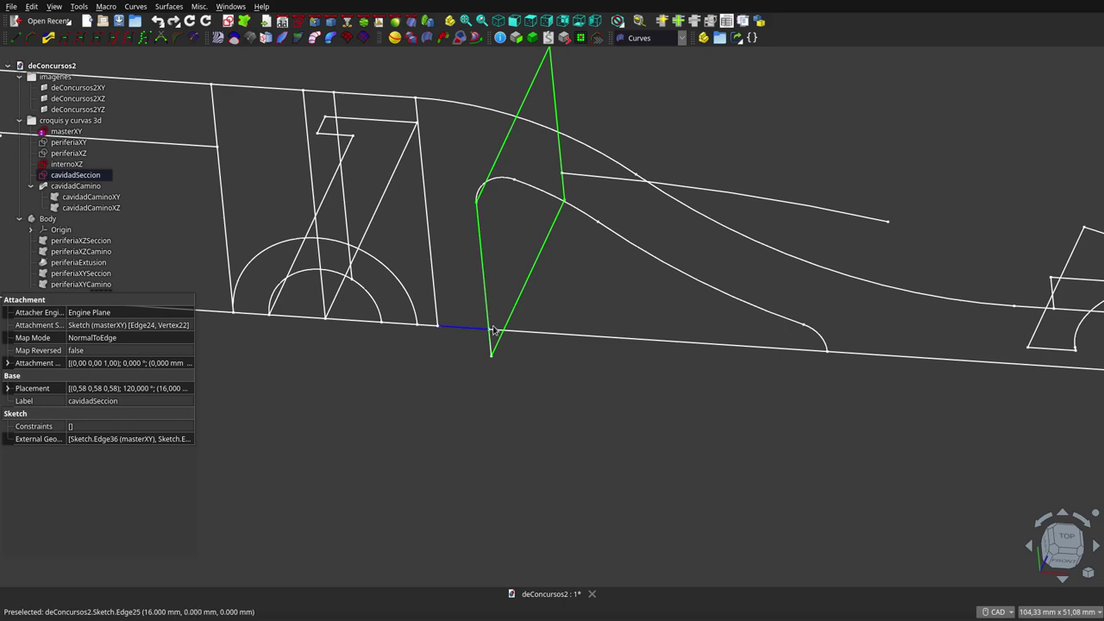
scroll(489, 349, up, 4)
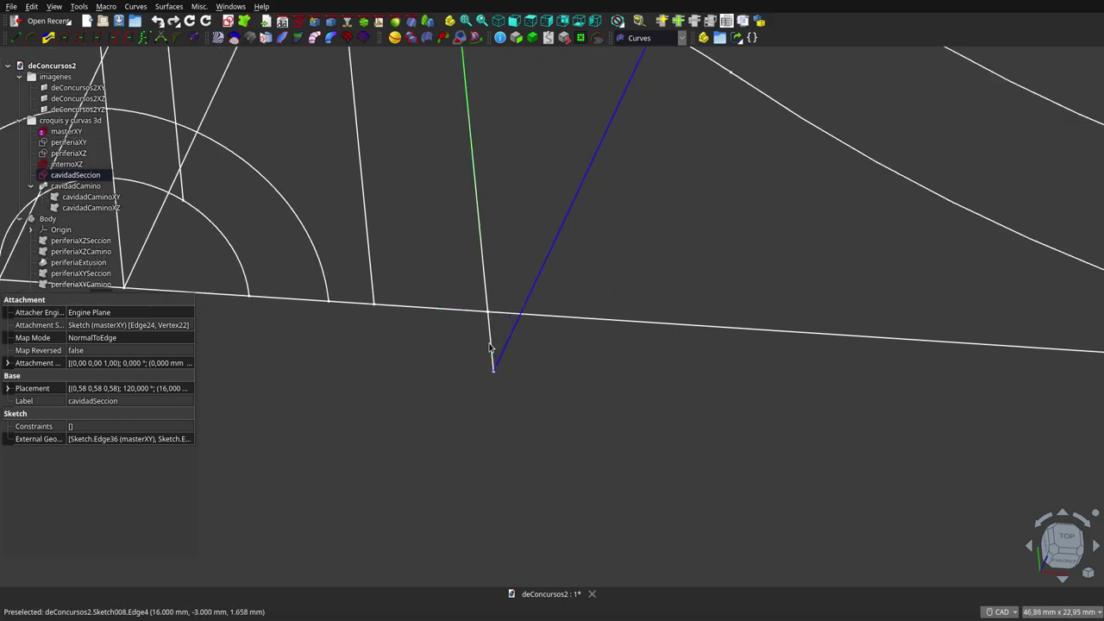
scroll(489, 347, down, 4)
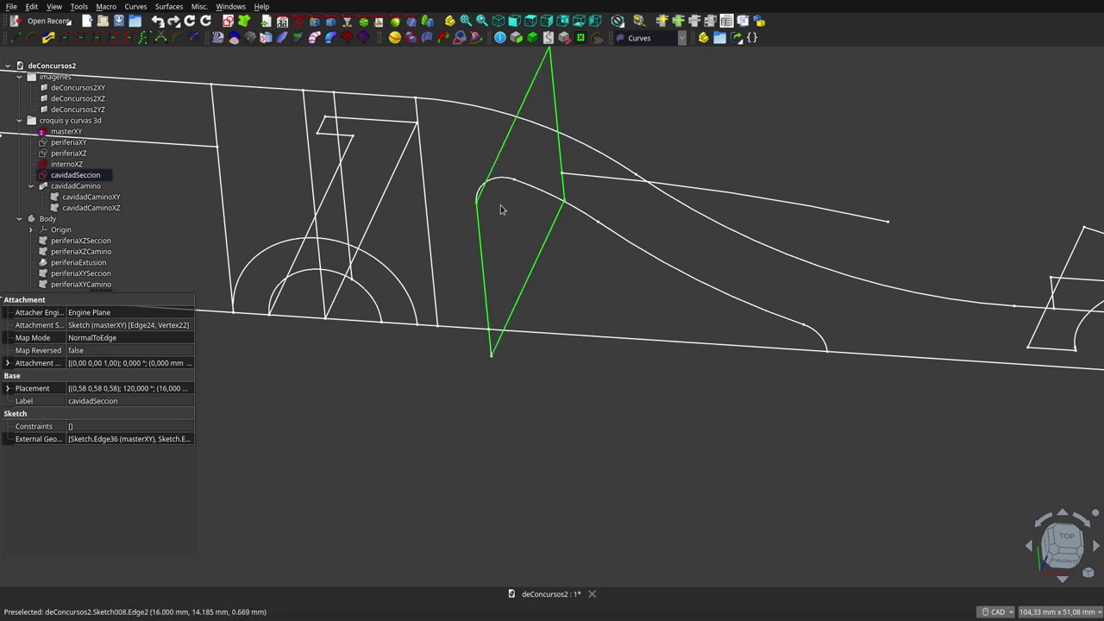
scroll(501, 210, up, 1)
scroll(524, 258, up, 1)
scroll(520, 163, up, 2)
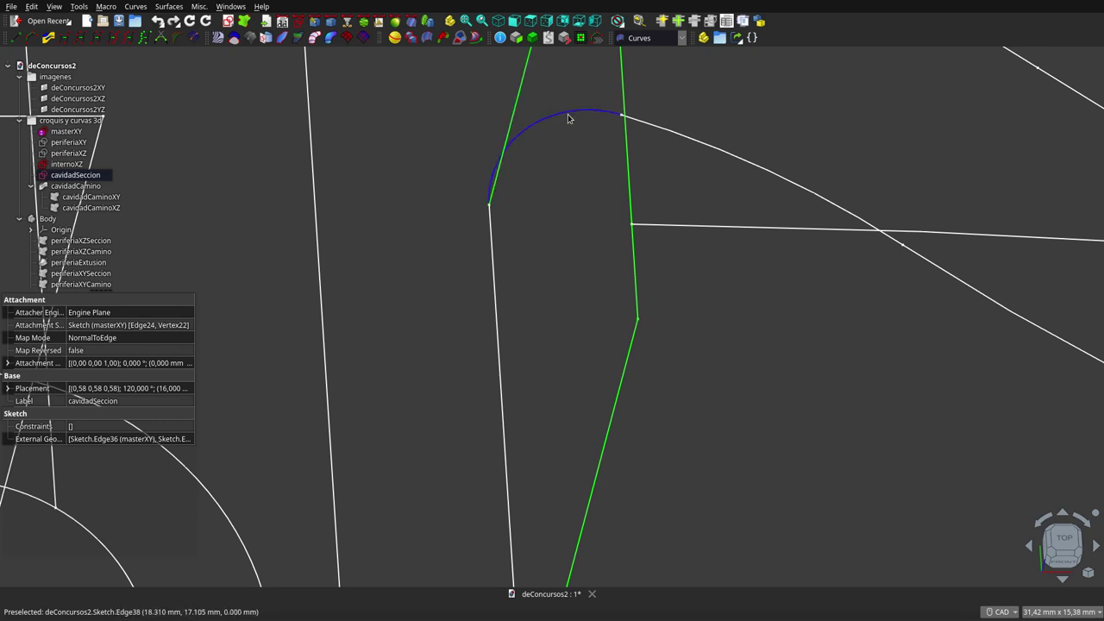
scroll(550, 190, down, 1)
scroll(549, 189, down, 1)
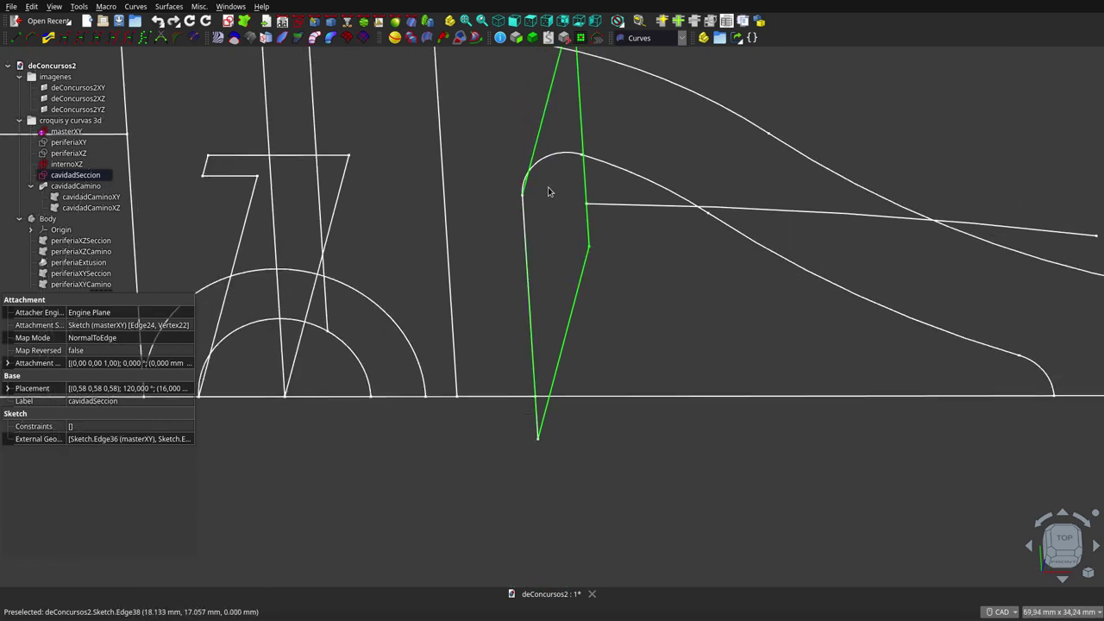
scroll(552, 185, down, 1)
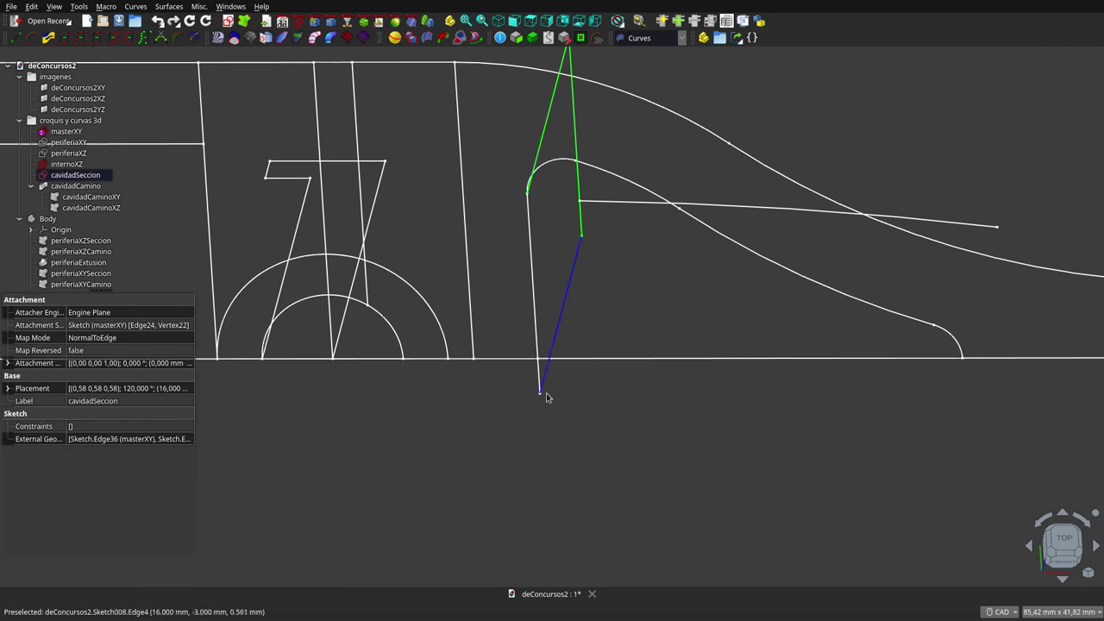
Orbit until the section edge stands vertical, then switch to the Part Design workbench
middle_drag(572, 394, 539, 384)
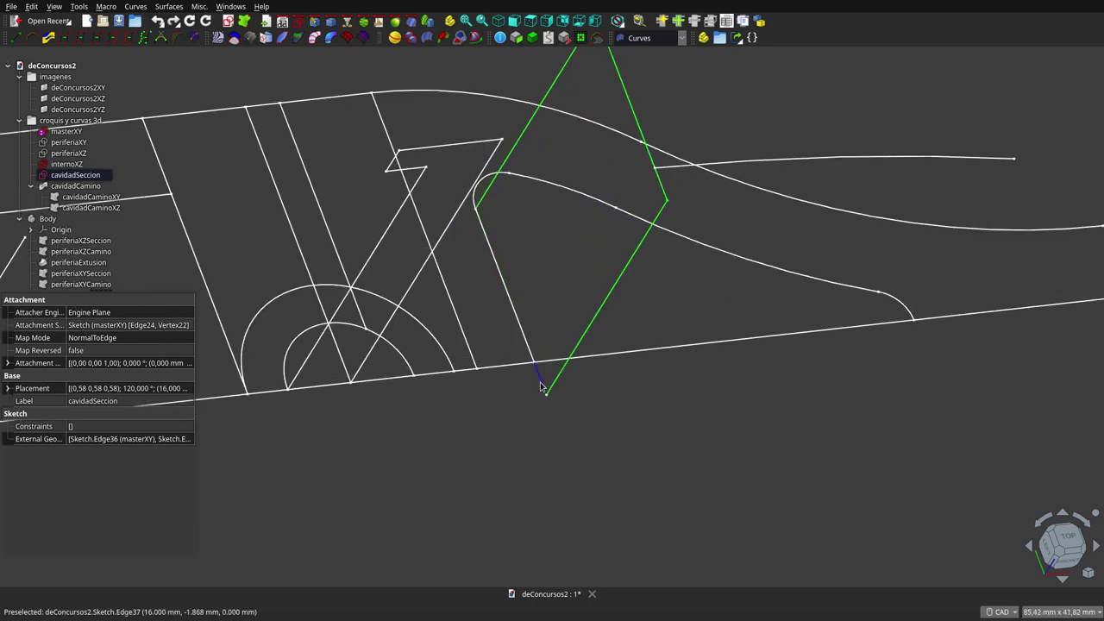
mouse_move(684, 384)
middle_down()
mouse_move(582, 354)
mouse_move(612, 338)
middle_up()
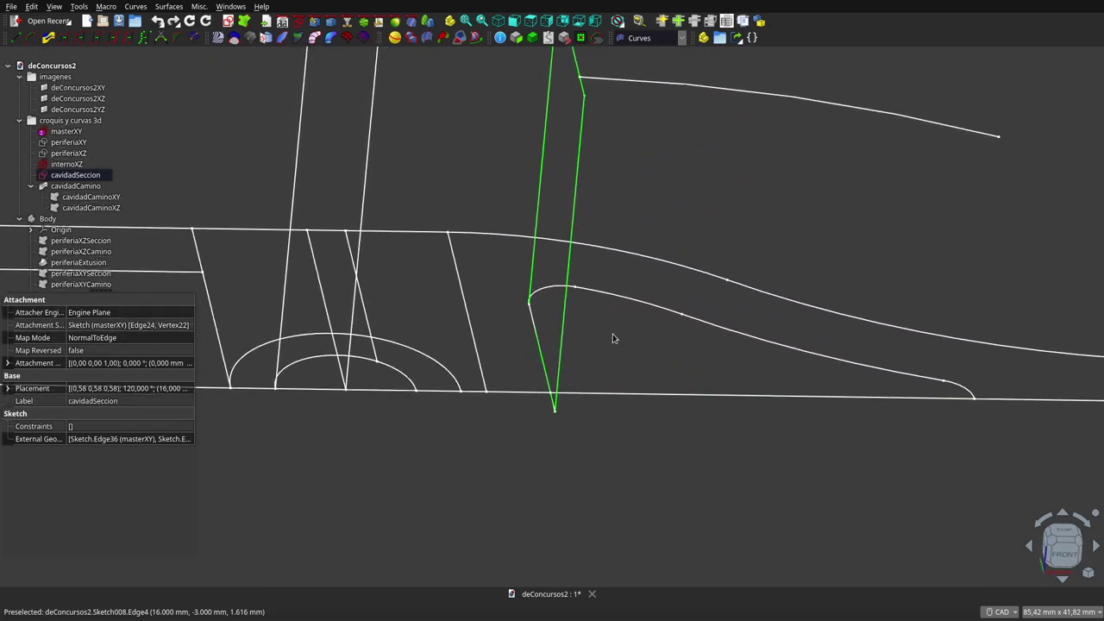
right_click(612, 336)
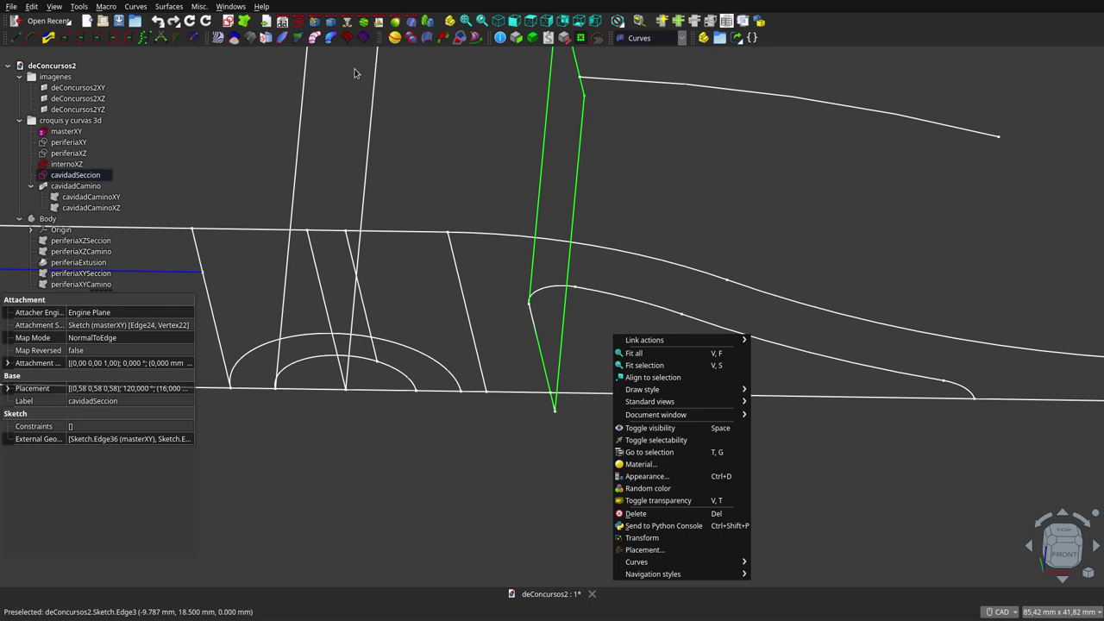
click(316, 22)
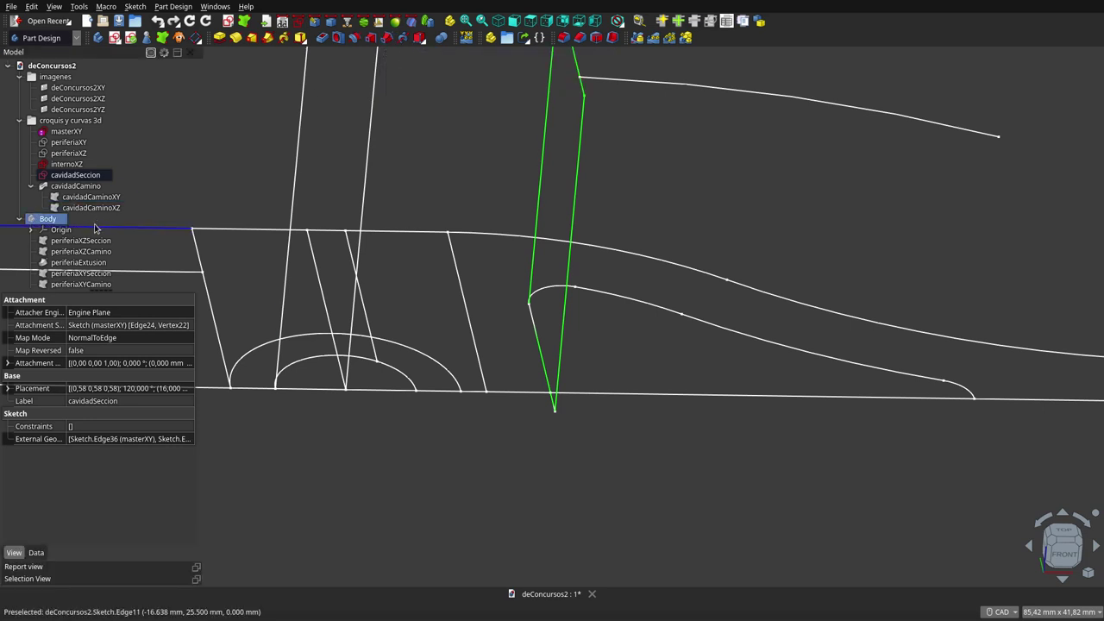
Review the piezaCavidad sweep's properties in the model tree
scroll(86, 226, down, 6)
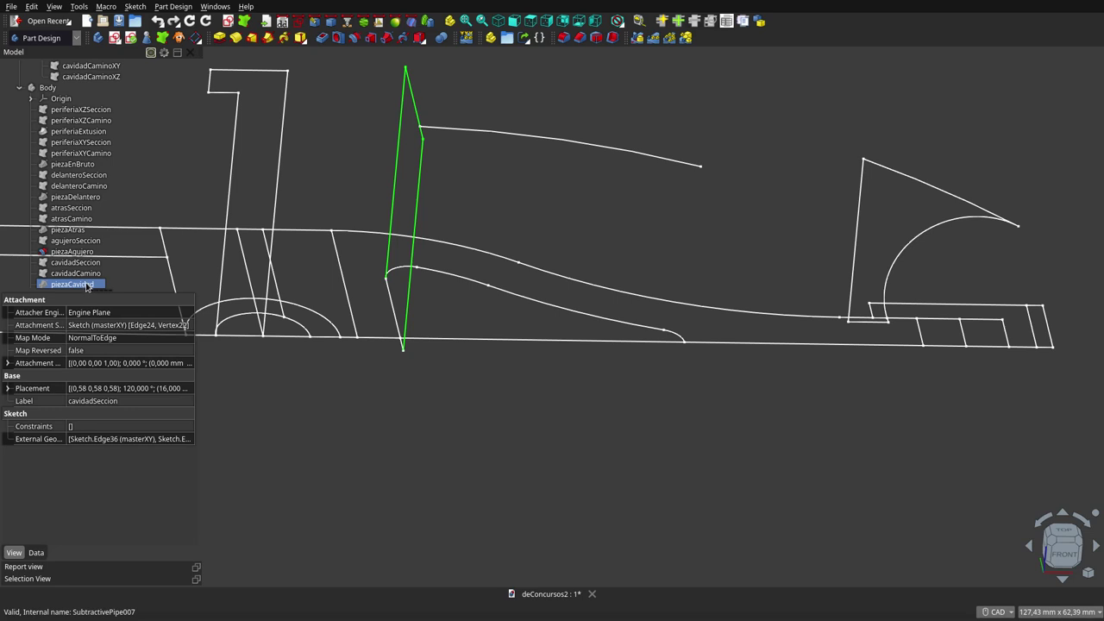
click(86, 285)
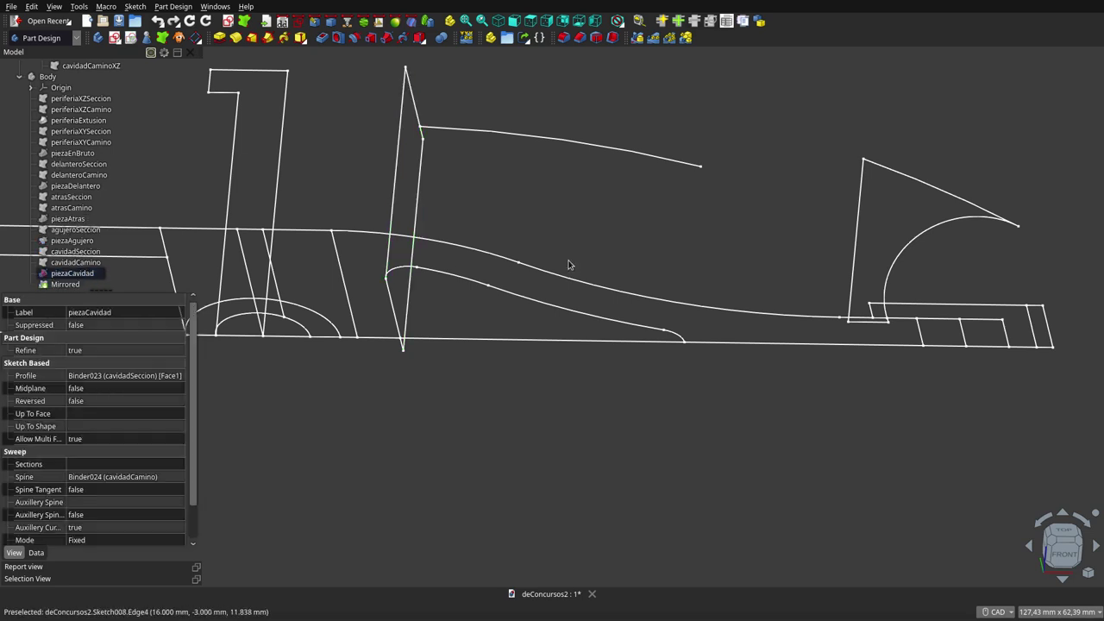
scroll(74, 160, up, 2)
scroll(70, 155, up, 1)
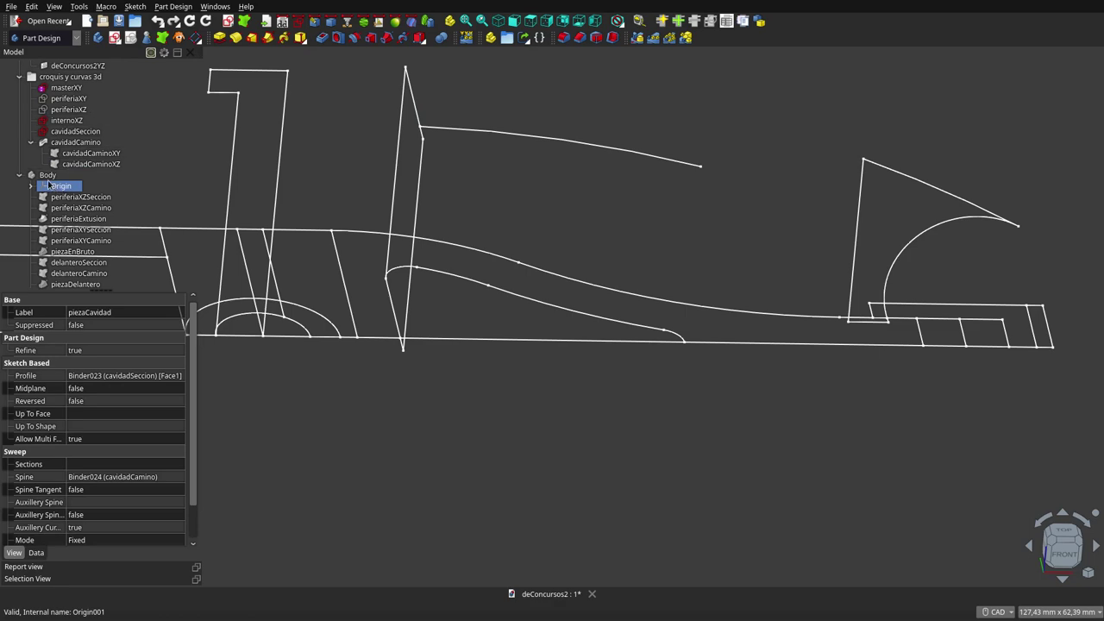
Show the solid Body from the front view and select piezaAgujero, then piezaCavidad
click(47, 175)
key(space)
scroll(655, 240, down, 3)
middle_drag(663, 243, 641, 136)
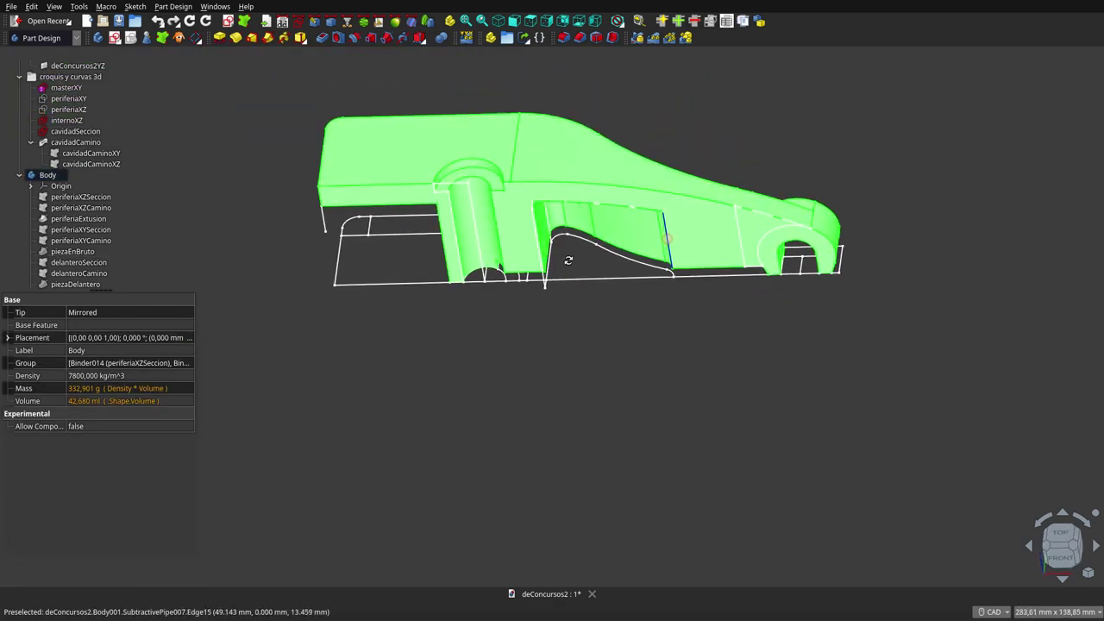
click(673, 143)
key(1)
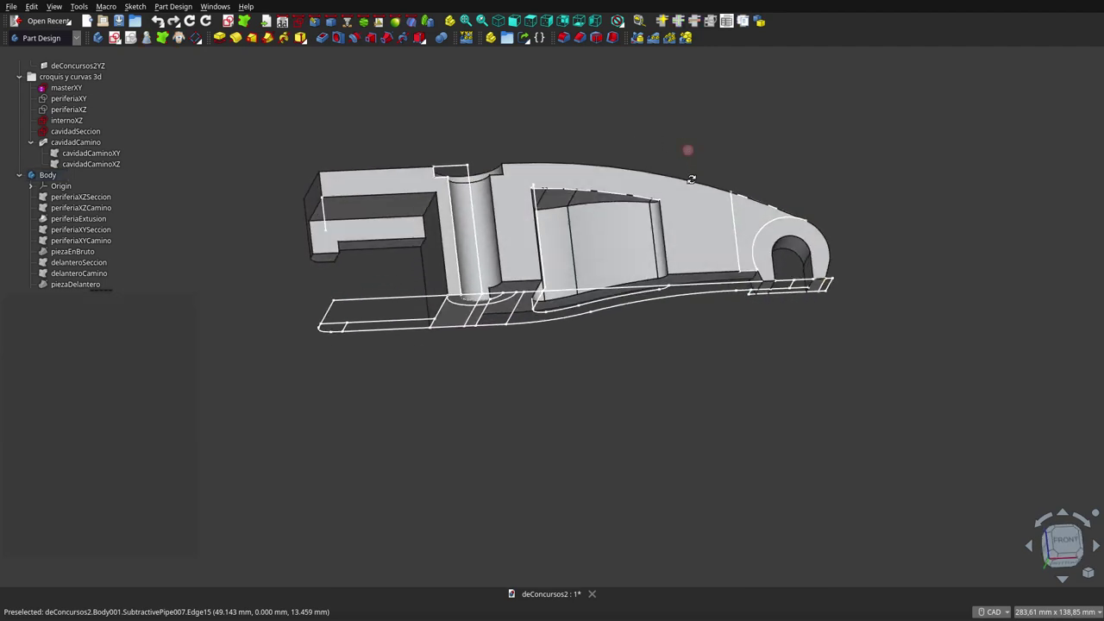
scroll(77, 233, down, 3)
click(73, 229)
click(86, 263)
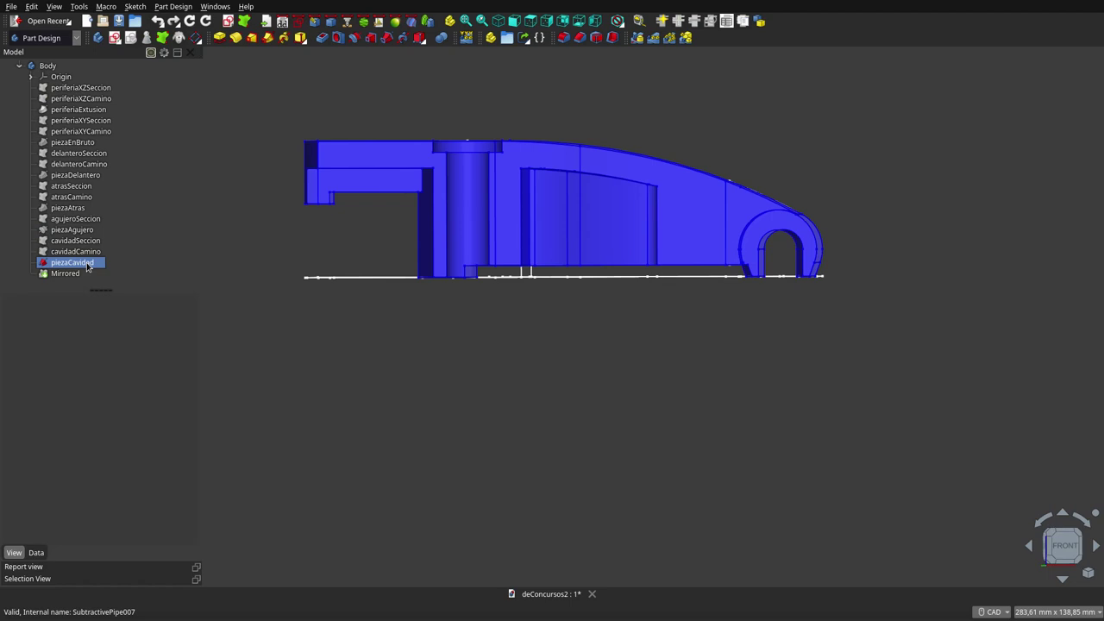
Edit piezaCavidad's pipe (Binder023:Face1 along cavidadCamino, Fixed orientation) and orbit to inspect the cavity
click(79, 264)
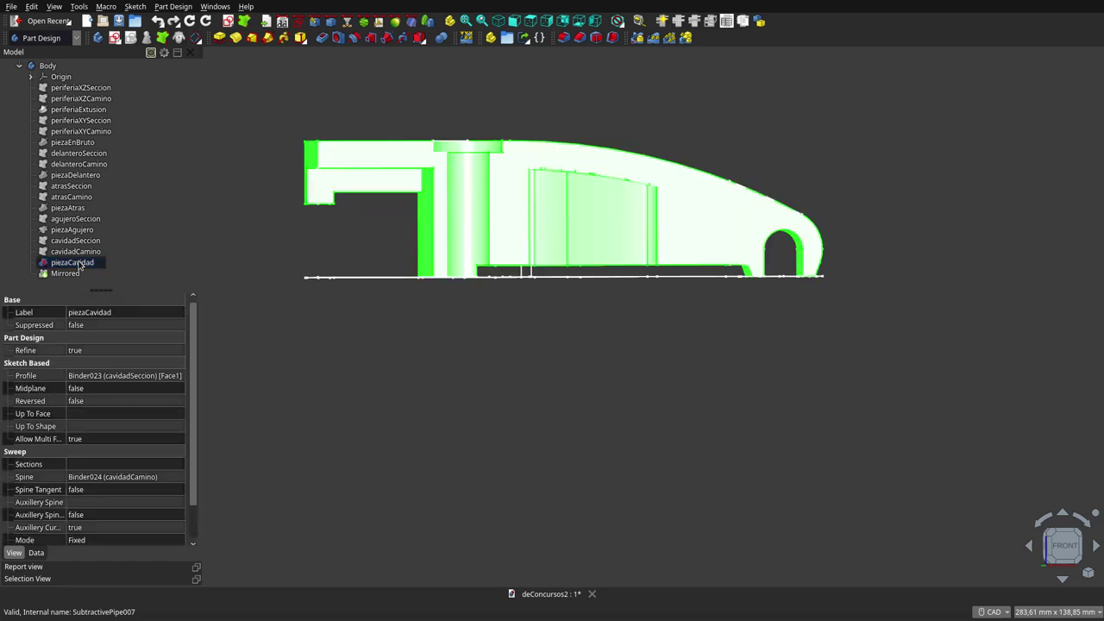
double_click(79, 264)
mouse_move(720, 319)
middle_down()
mouse_move(722, 363)
mouse_move(614, 384)
mouse_move(572, 424)
mouse_move(456, 423)
mouse_move(443, 412)
mouse_move(535, 342)
mouse_move(577, 333)
mouse_move(631, 357)
mouse_move(648, 333)
mouse_move(547, 356)
mouse_move(463, 342)
mouse_move(528, 343)
middle_up()
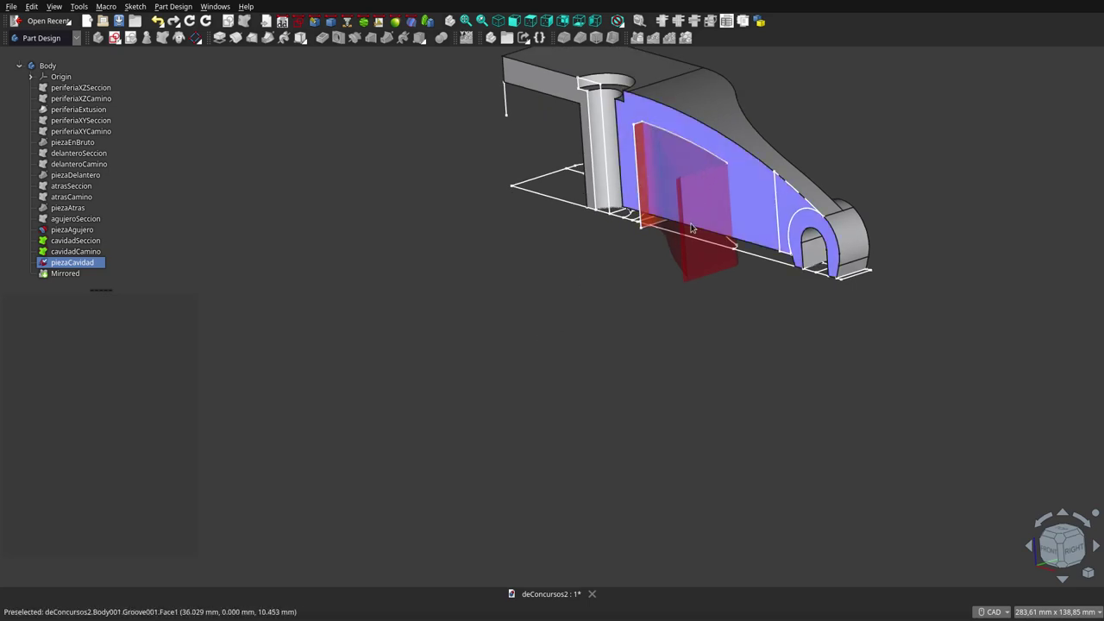
mouse_move(691, 227)
middle_down()
mouse_move(664, 225)
mouse_move(698, 221)
mouse_move(658, 295)
mouse_move(599, 313)
mouse_move(664, 140)
middle_up()
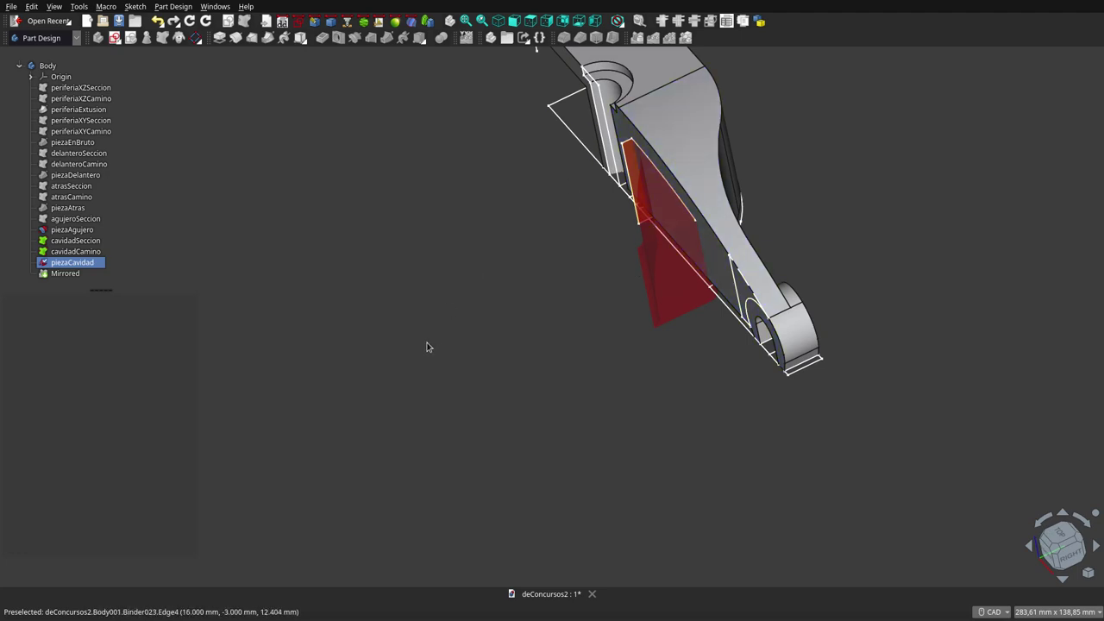
scroll(431, 341, down, 3)
mouse_move(453, 325)
middle_down()
mouse_move(631, 388)
mouse_move(695, 382)
middle_up()
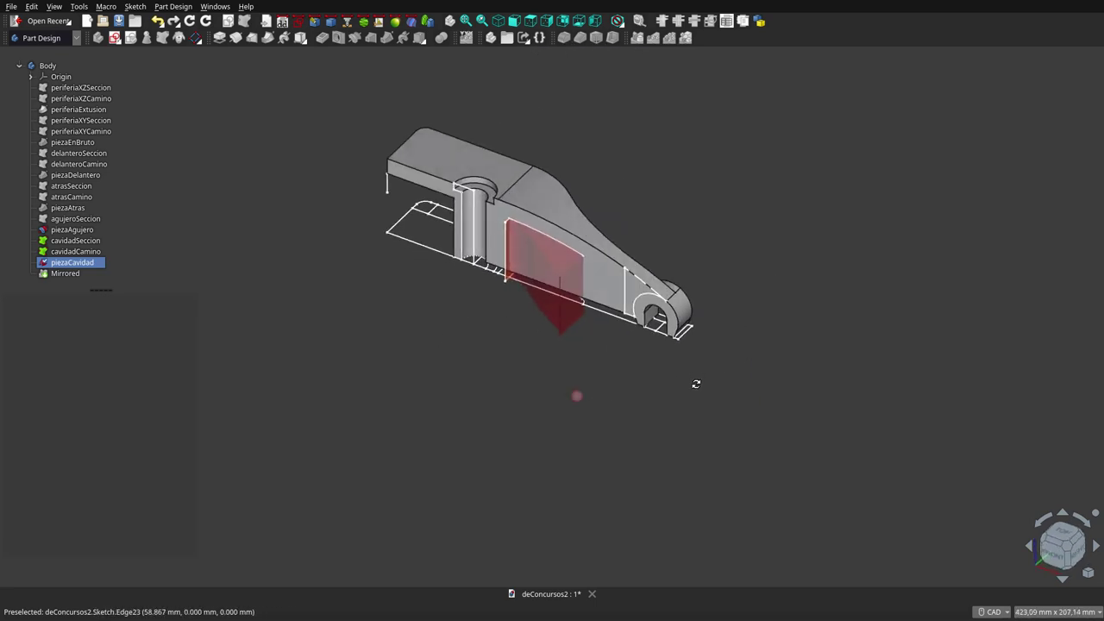
scroll(517, 225, up, 5)
scroll(515, 213, up, 1)
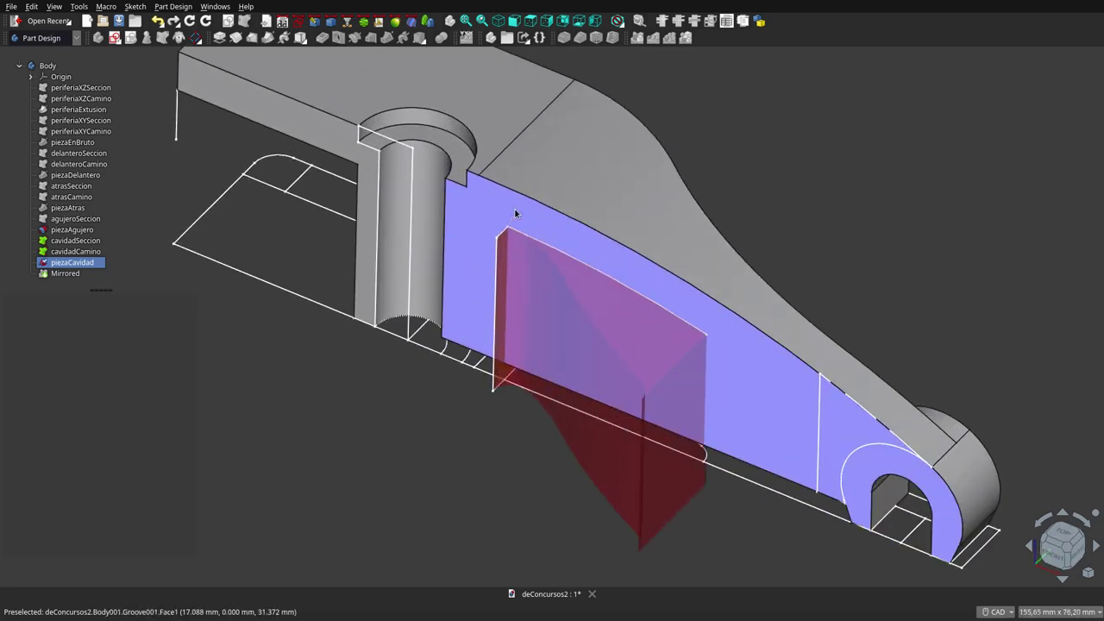
scroll(513, 215, down, 4)
mouse_move(527, 357)
middle_down()
mouse_move(536, 326)
mouse_move(524, 376)
middle_up()
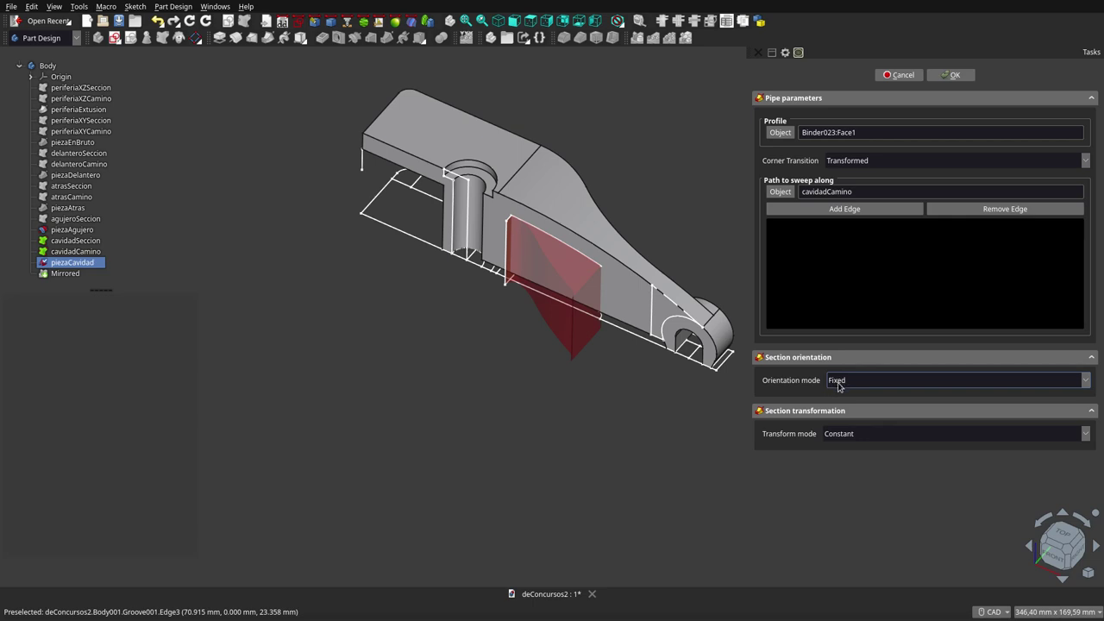
Close the piezaCavidad sweep editor and orbit and zoom the part
key(Escape)
ctrl+click(68, 230)
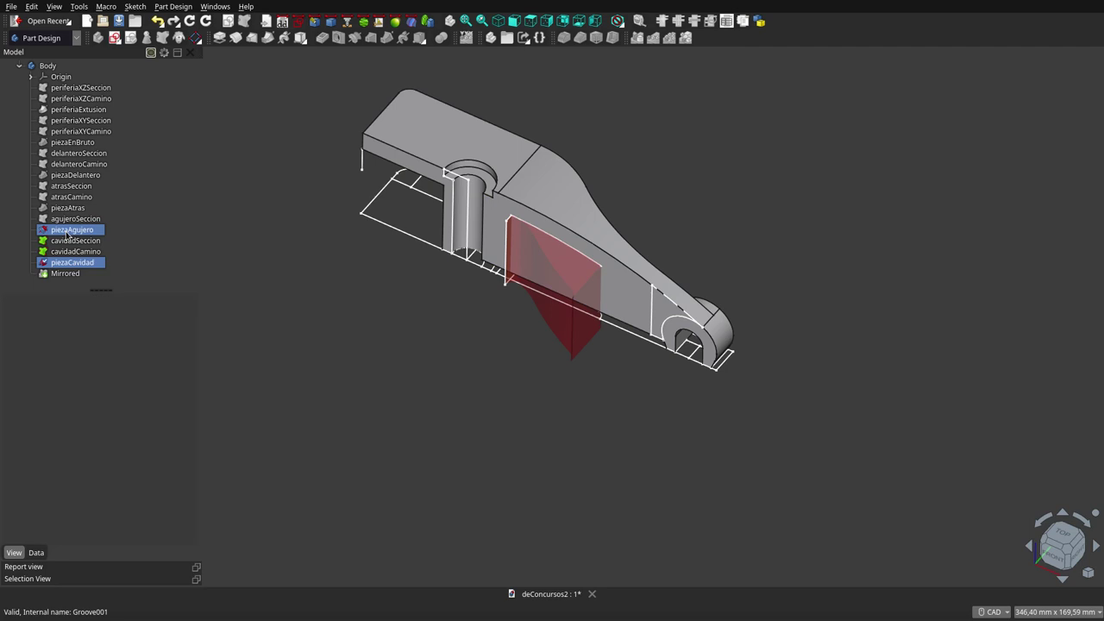
ctrl+click(67, 230)
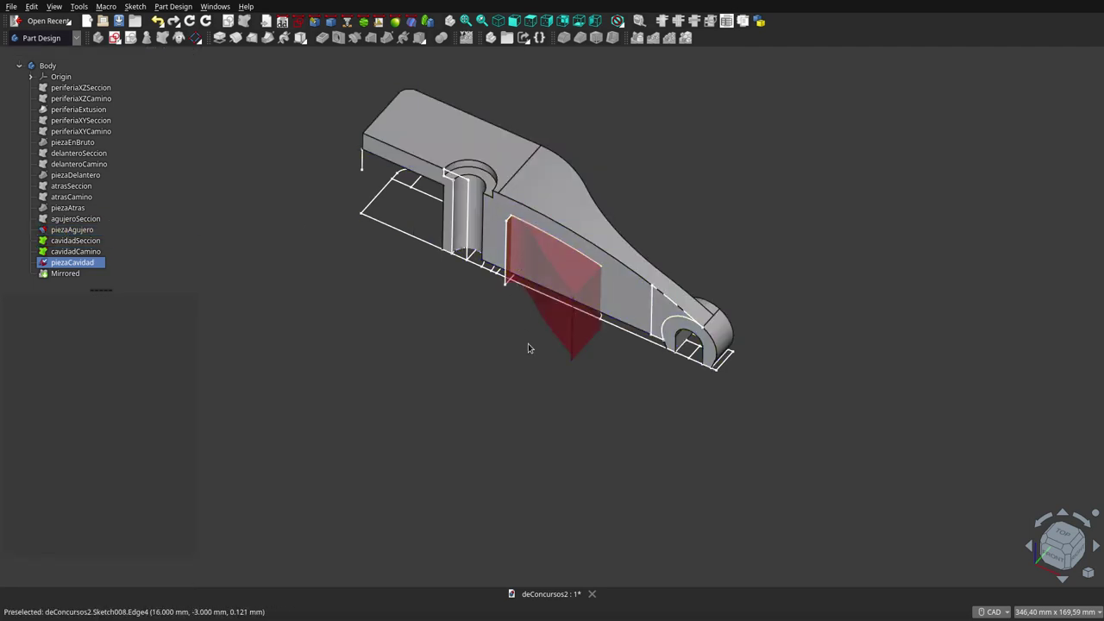
mouse_move(523, 331)
middle_down()
mouse_move(645, 294)
mouse_move(493, 255)
middle_up()
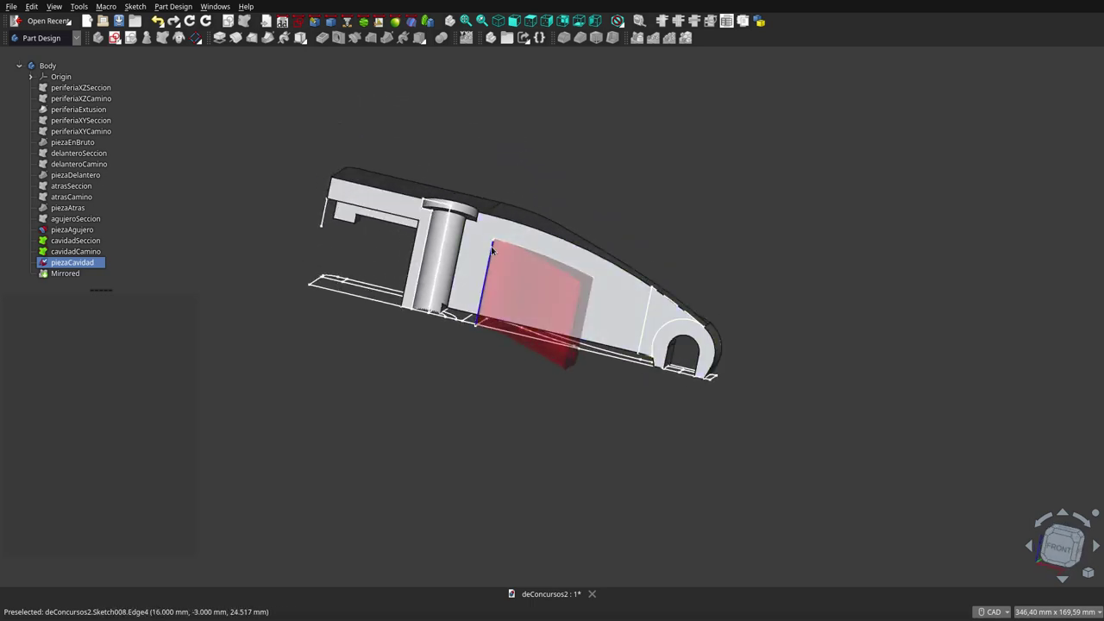
scroll(727, 165, down, 2)
scroll(727, 165, down, 1)
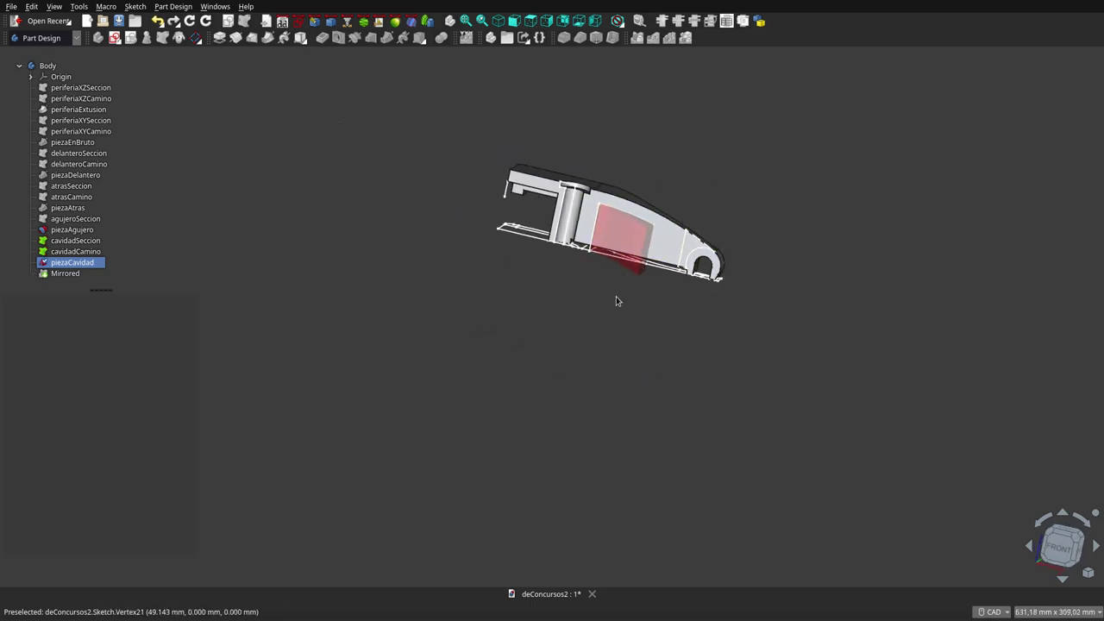
scroll(615, 300, up, 2)
scroll(616, 296, down, 2)
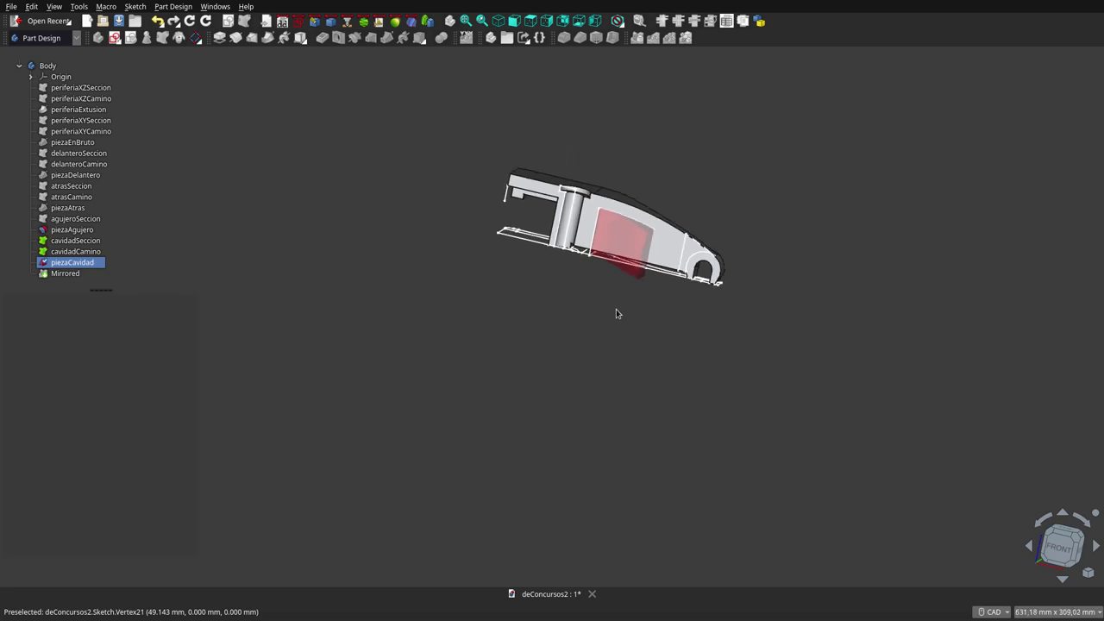
Select the Mirrored feature, then clear the selection and view the cut part's top faces
click(65, 273)
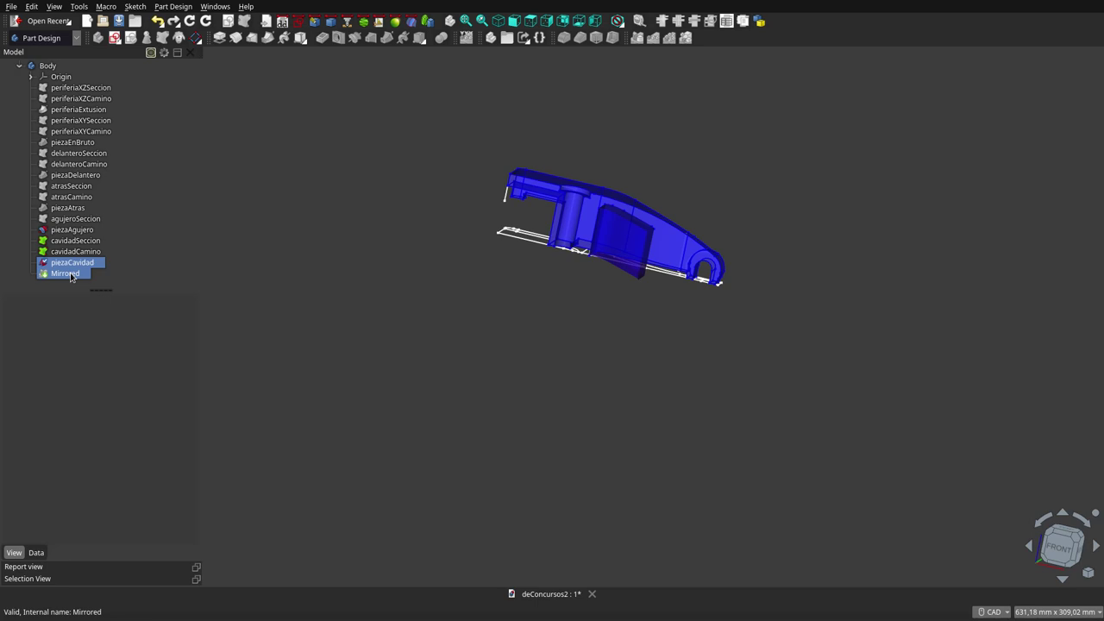
click(593, 316)
middle_drag(641, 383, 621, 217)
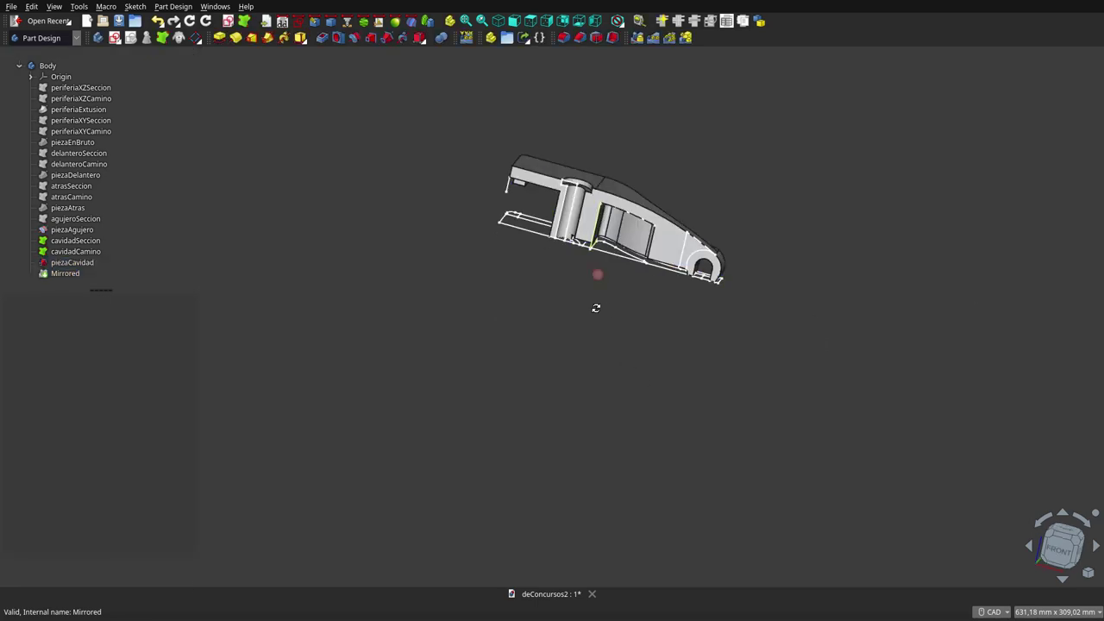
scroll(623, 221, up, 5)
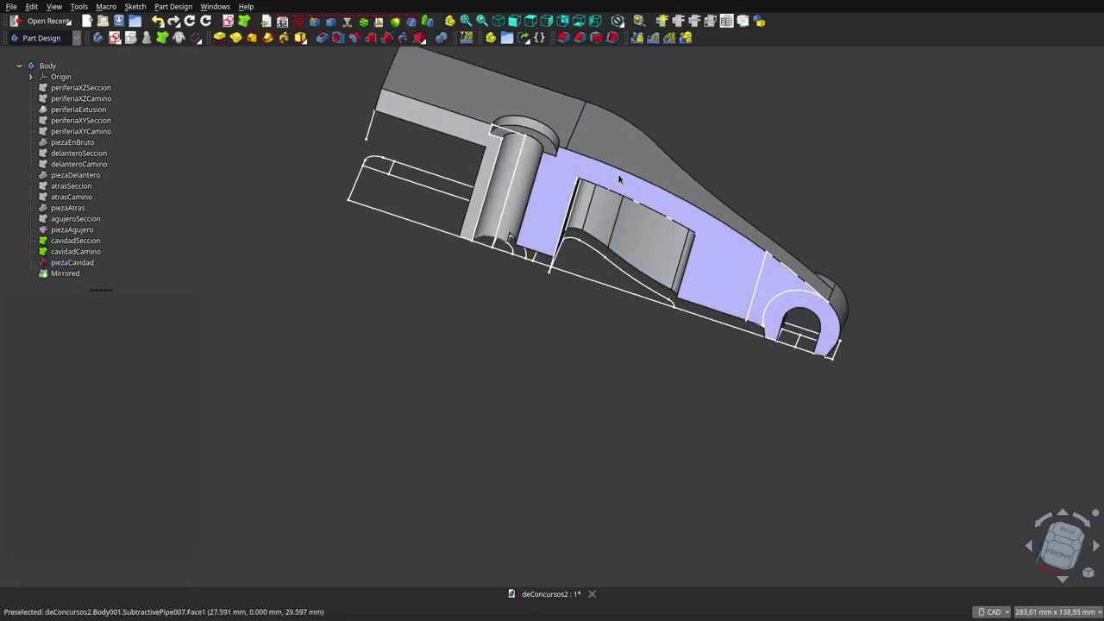
click(70, 263)
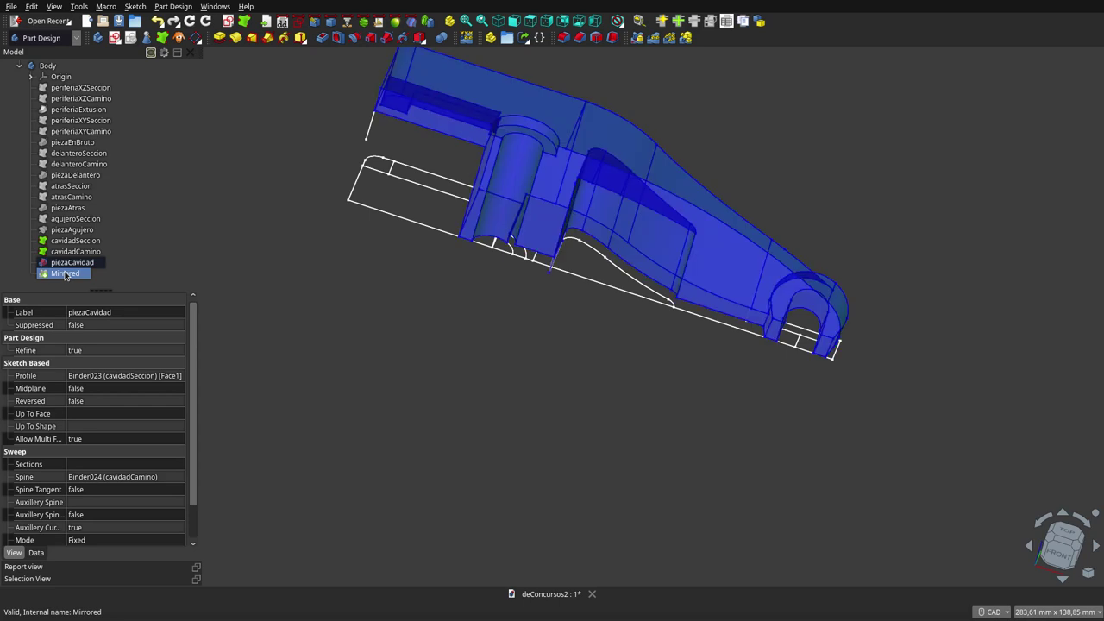
double_click(69, 273)
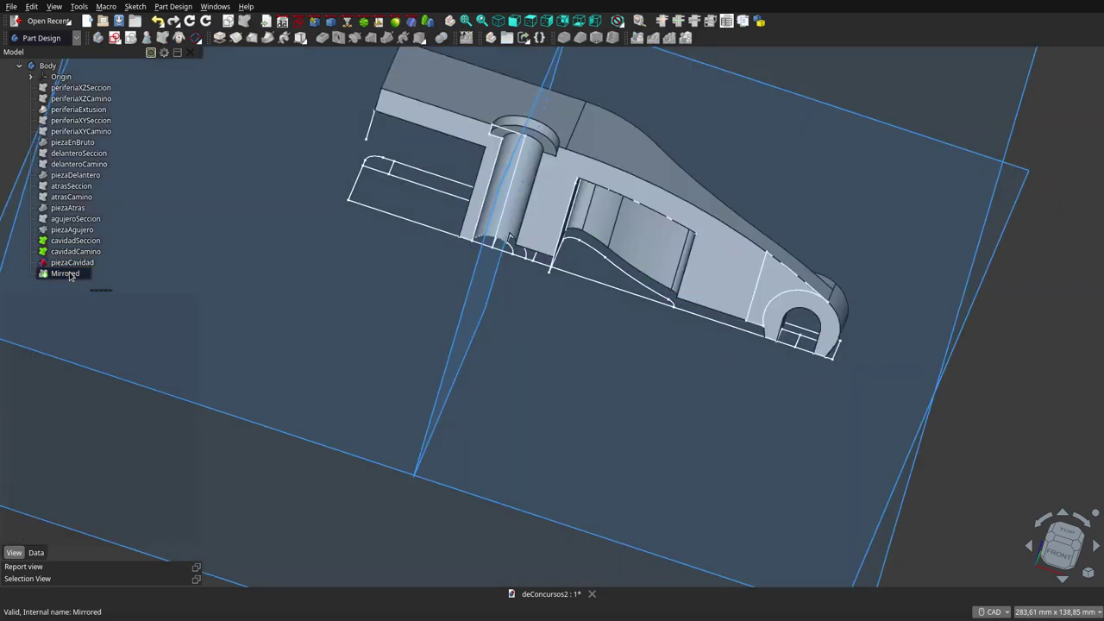
scroll(614, 377, down, 4)
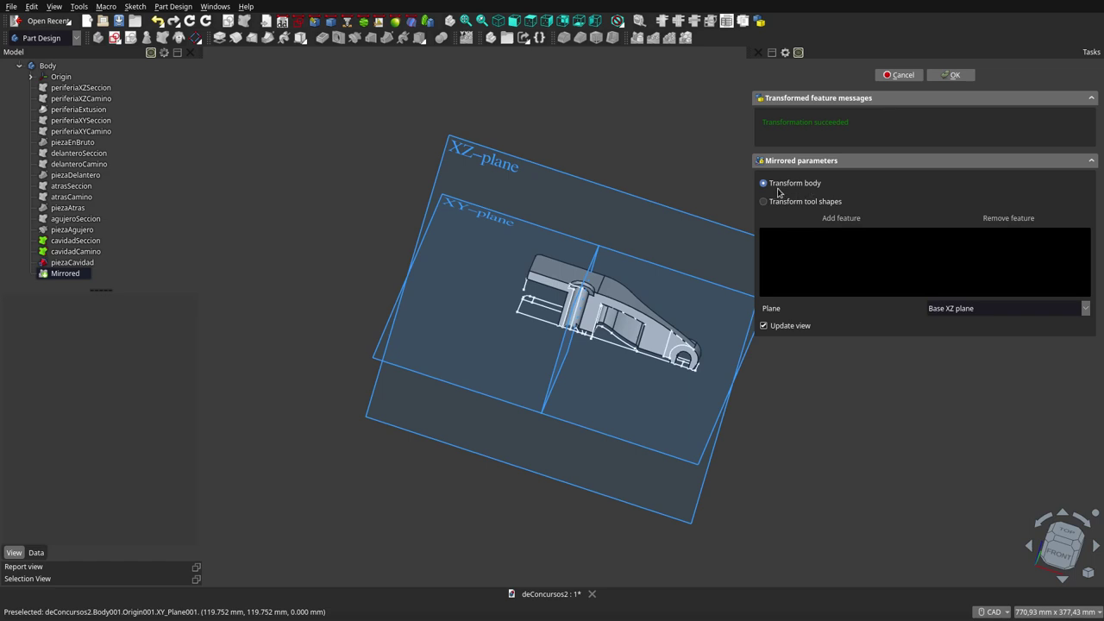
key(Return)
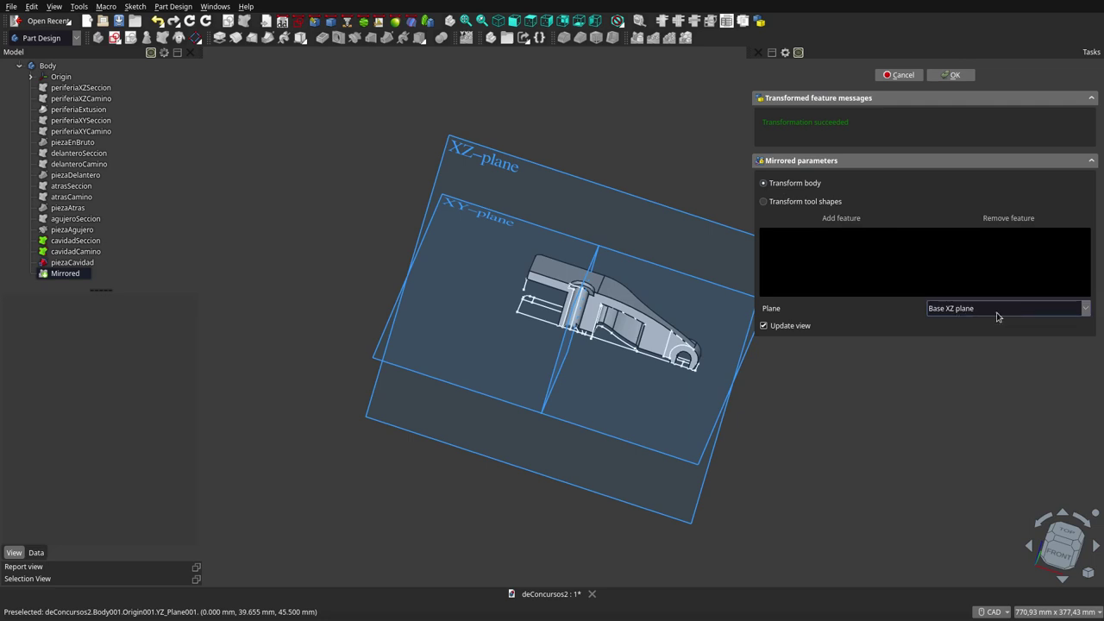
Confirm and close the Mirrored settings, then select the Mirrored feature
click(912, 76)
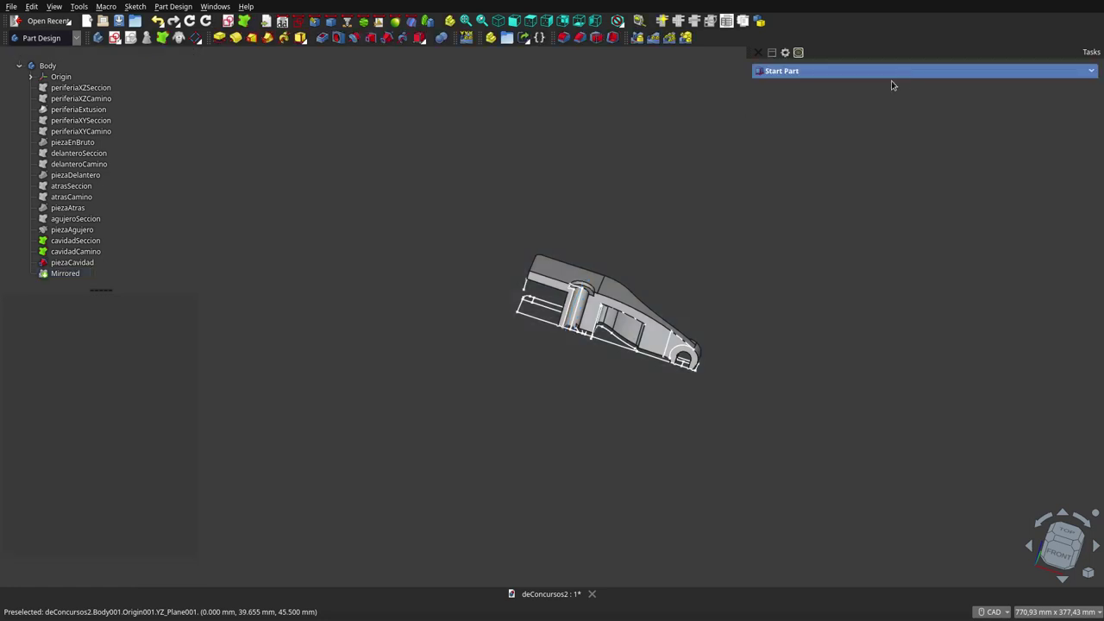
click(58, 274)
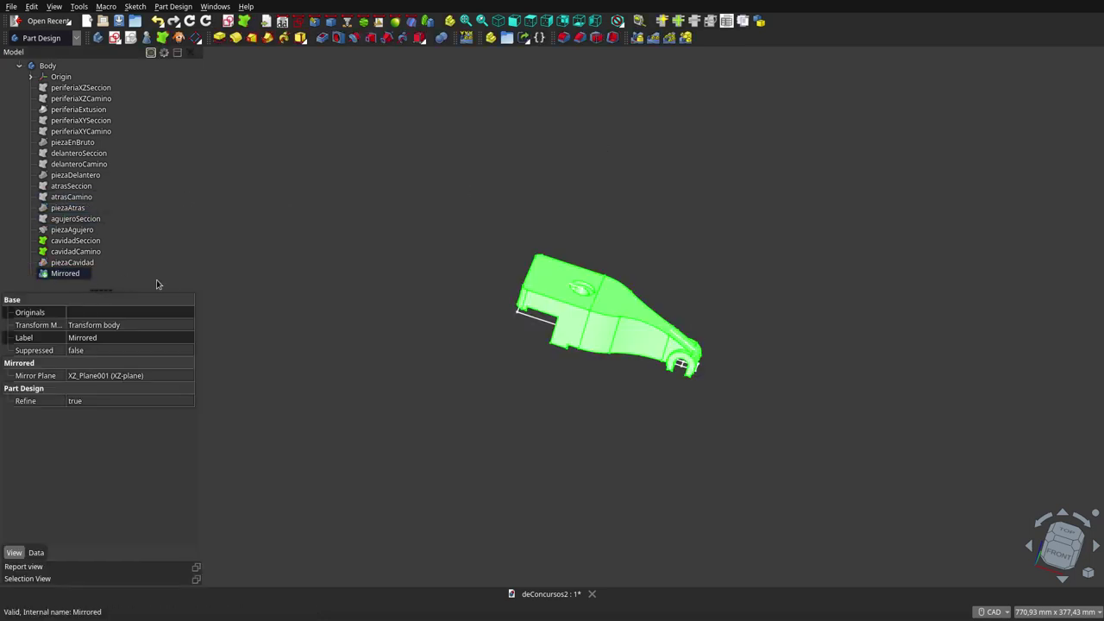
middle_drag(520, 187, 524, 224)
scroll(152, 196, up, 5)
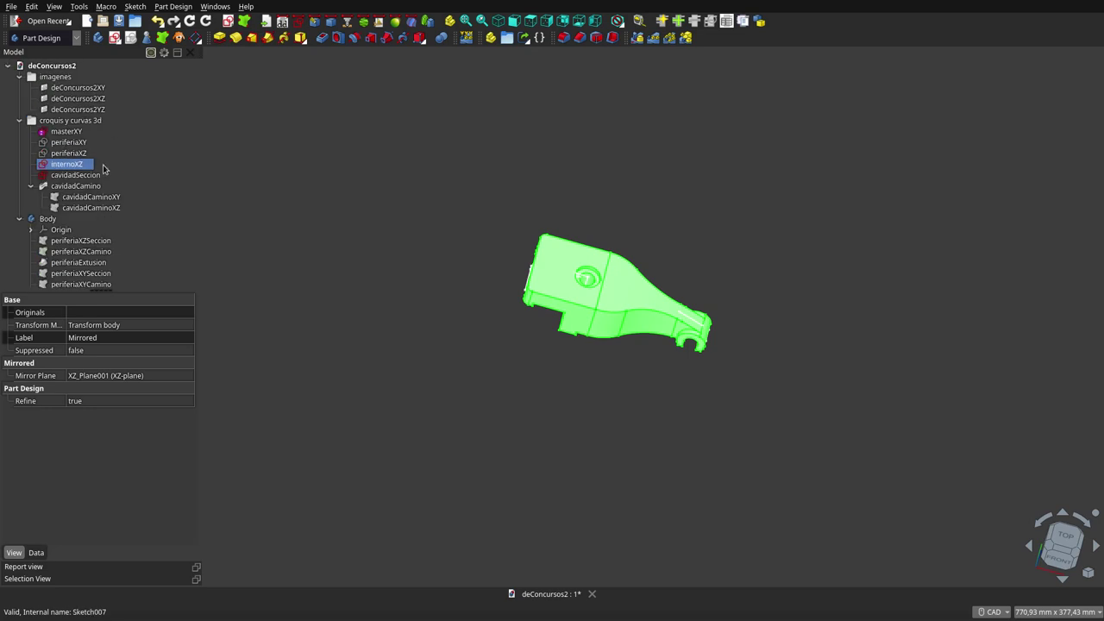
Review the properties of the croquis y curvas 3d group, cavidadSeccion and cavidadCamino references
click(69, 121)
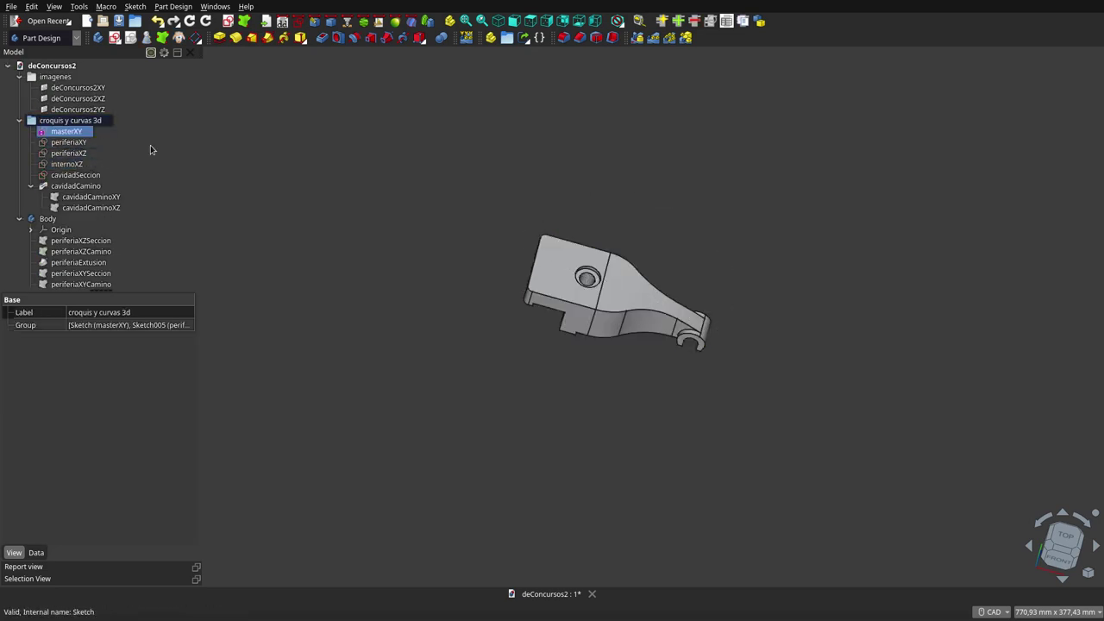
mouse_move(561, 305)
middle_down()
mouse_move(562, 216)
mouse_move(586, 104)
mouse_move(588, 172)
middle_up()
scroll(90, 228, down, 1)
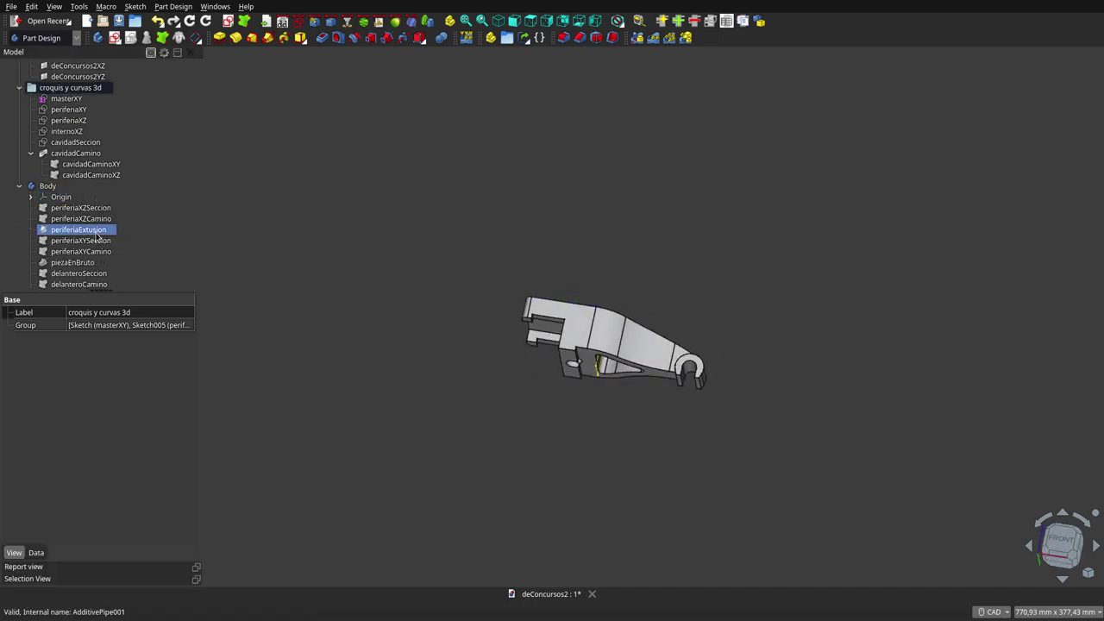
scroll(89, 242, down, 4)
click(90, 242)
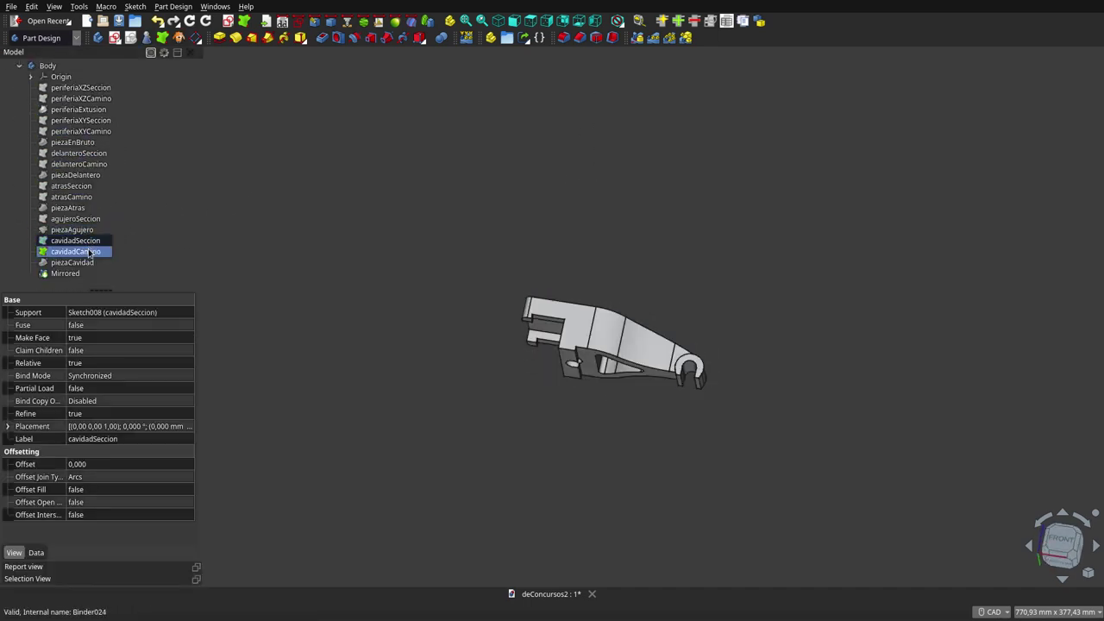
click(90, 251)
middle_drag(494, 237, 560, 234)
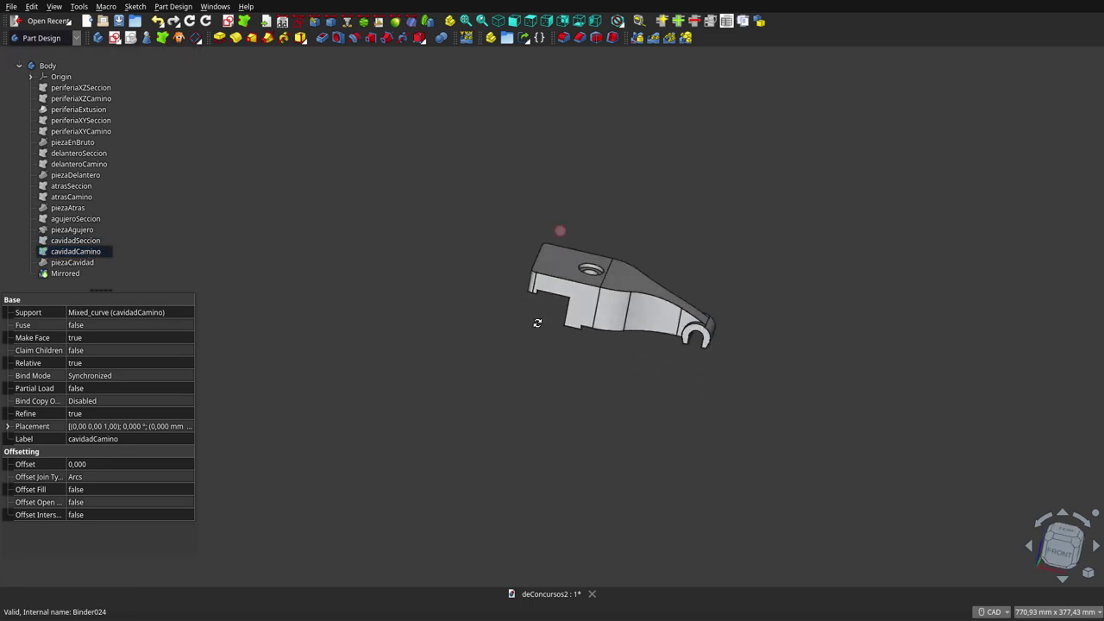
scroll(586, 295, up, 2)
scroll(603, 230, up, 2)
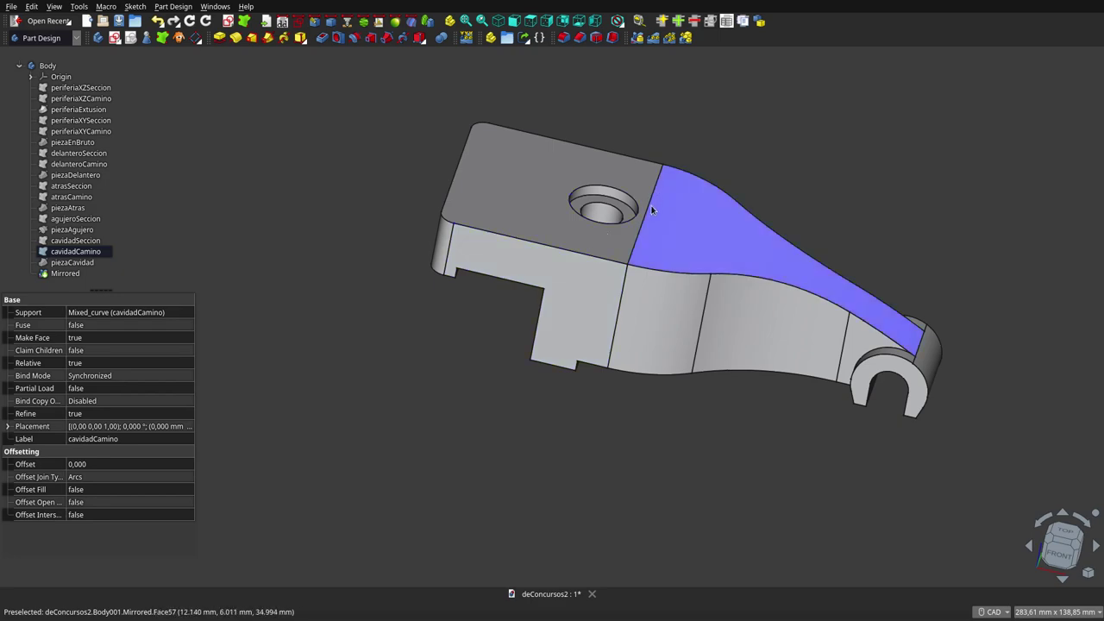
mouse_move(660, 176)
middle_down()
mouse_move(634, 235)
mouse_move(699, 241)
mouse_move(690, 167)
mouse_move(661, 123)
mouse_move(624, 114)
mouse_move(561, 194)
mouse_move(488, 252)
mouse_move(765, 194)
mouse_move(752, 179)
mouse_move(751, 92)
mouse_move(677, 148)
mouse_move(626, 211)
mouse_move(629, 231)
middle_up()
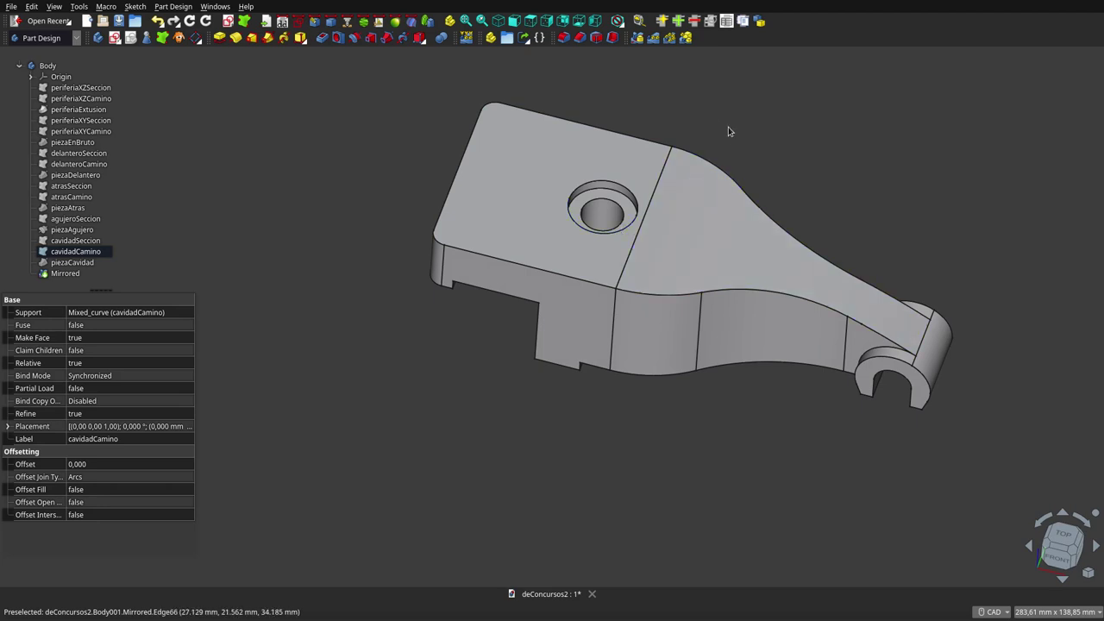
scroll(696, 114, up, 2)
scroll(697, 113, up, 2)
scroll(690, 132, down, 2)
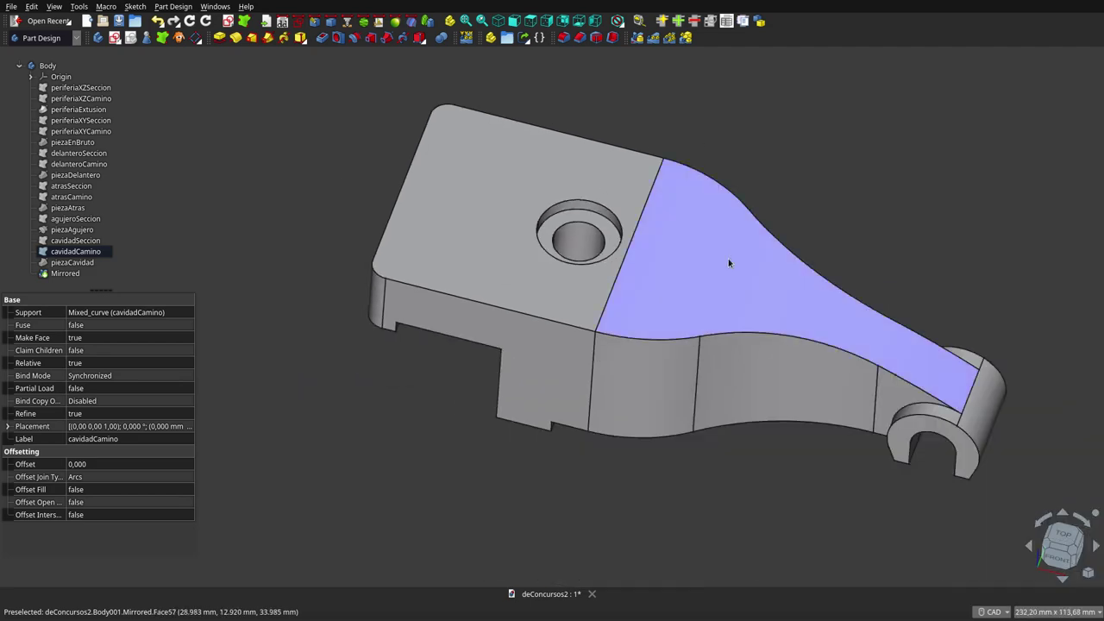
mouse_move(729, 259)
middle_down()
mouse_move(678, 246)
mouse_move(716, 119)
mouse_move(724, 160)
mouse_move(712, 283)
mouse_move(682, 315)
mouse_move(614, 173)
middle_up()
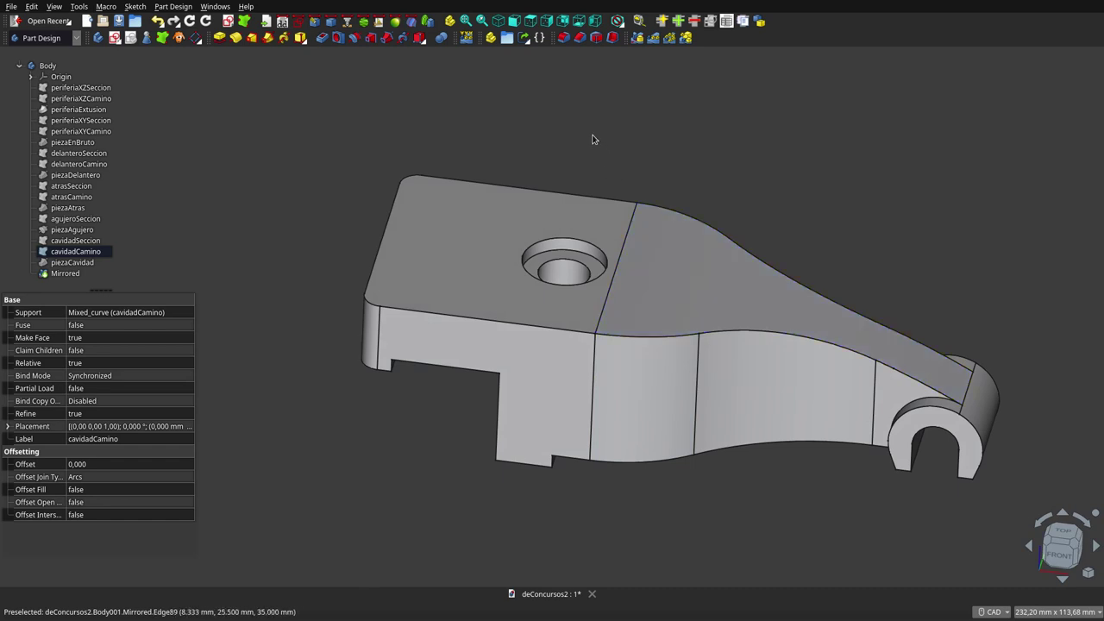
scroll(574, 361, down, 3)
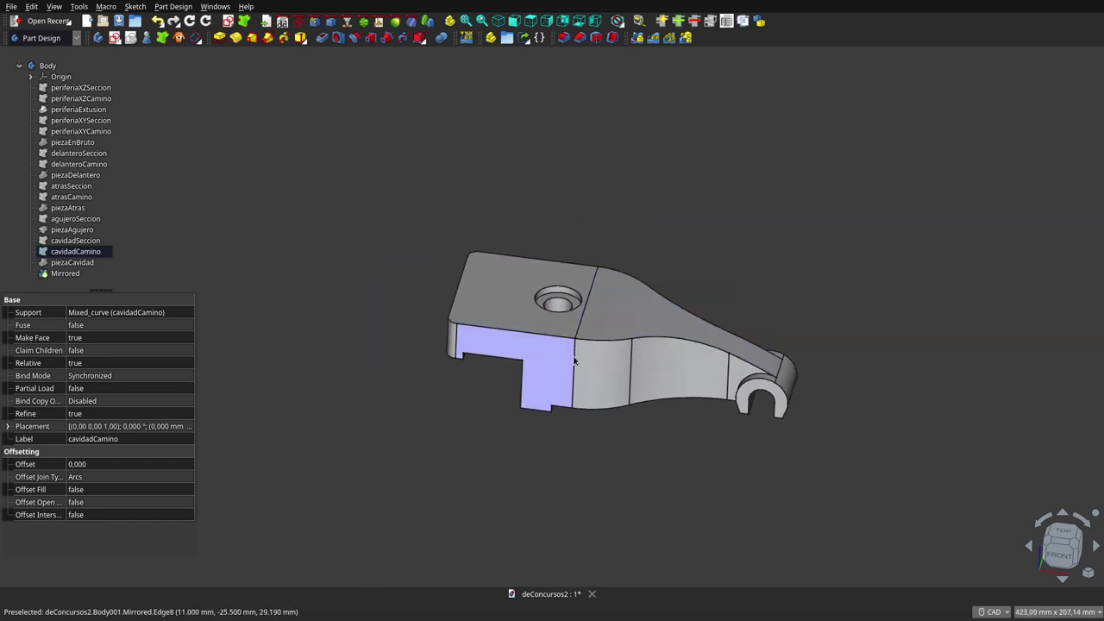
mouse_move(574, 362)
middle_down()
mouse_move(562, 143)
mouse_move(577, 244)
mouse_move(561, 418)
mouse_move(568, 364)
mouse_move(522, 403)
middle_up()
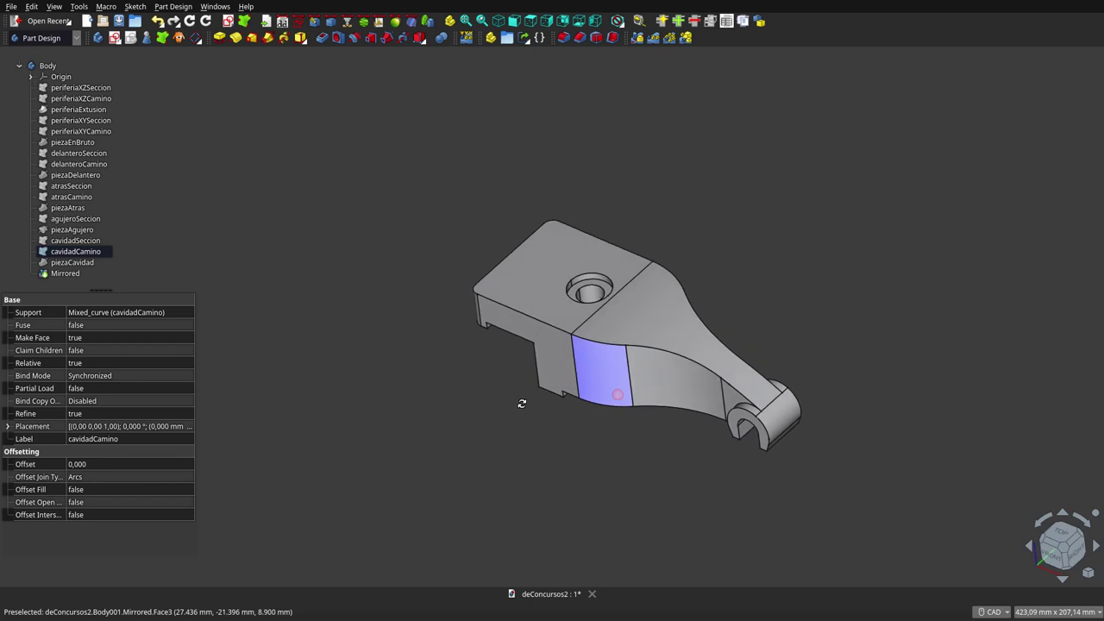
scroll(599, 244, up, 2)
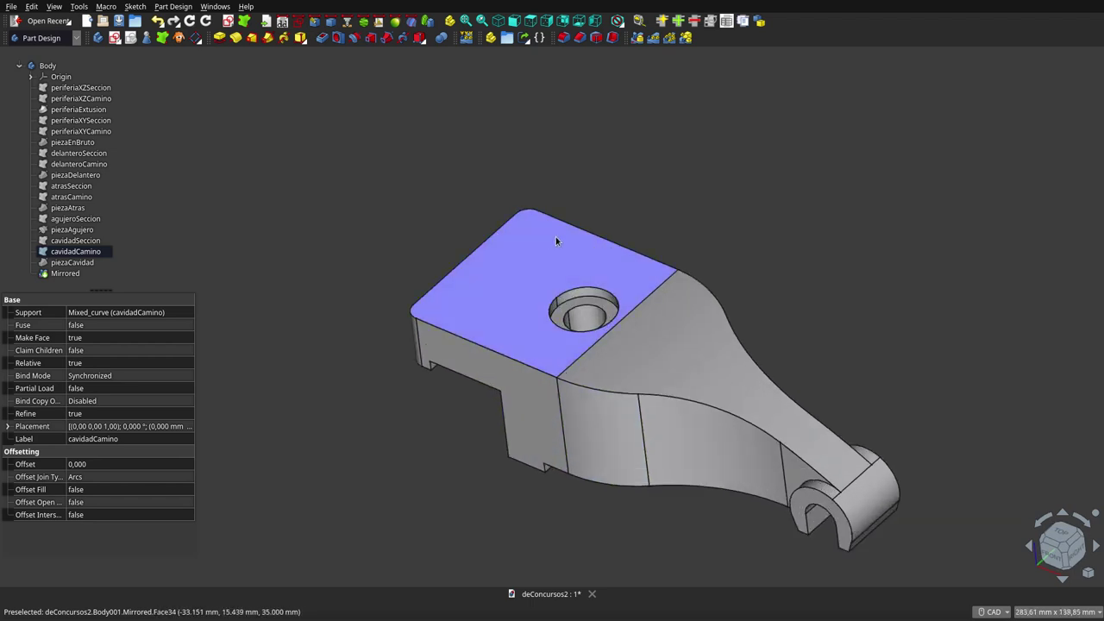